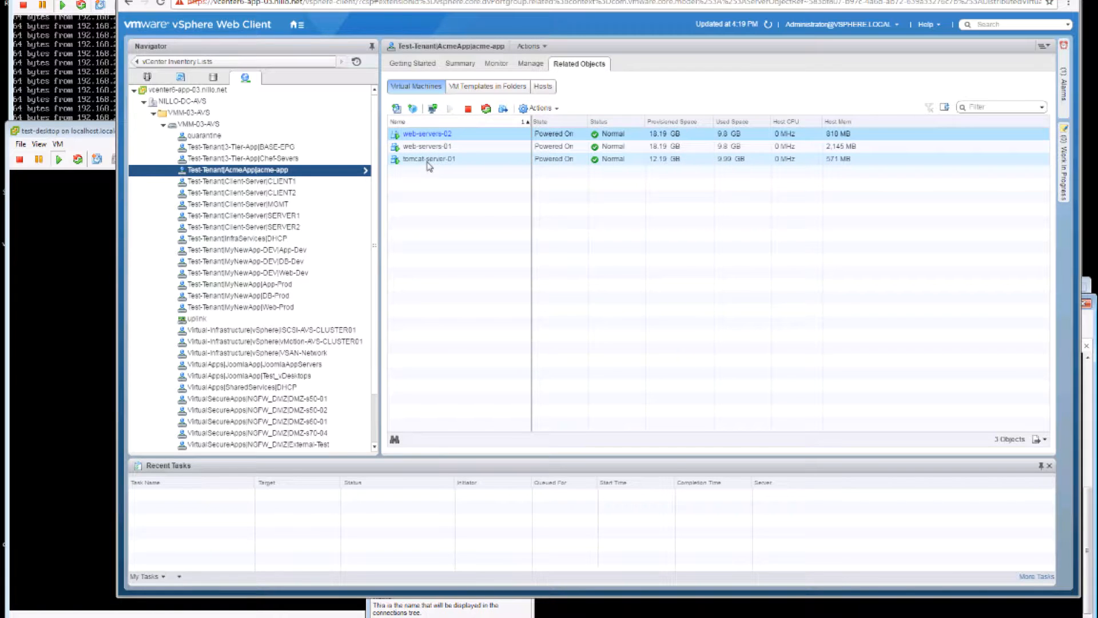
# Open the Cisco ACI Fabric networking view for Test-Tenant and examine the subnets of its bridge domains and external networks.
pyautogui.click(430, 137)
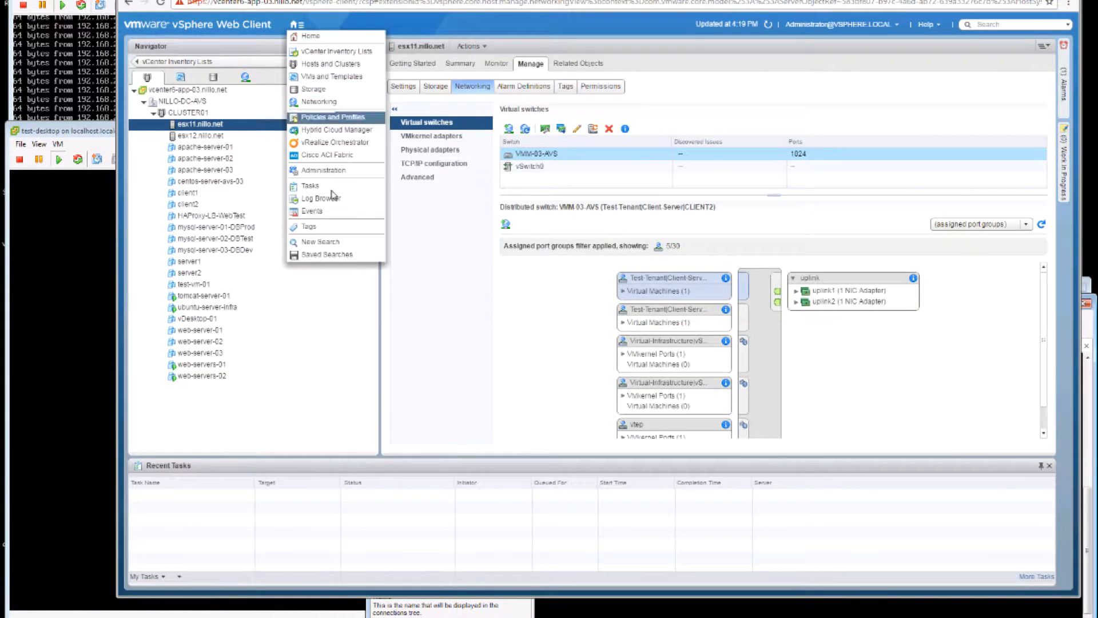
pyautogui.click(333, 156)
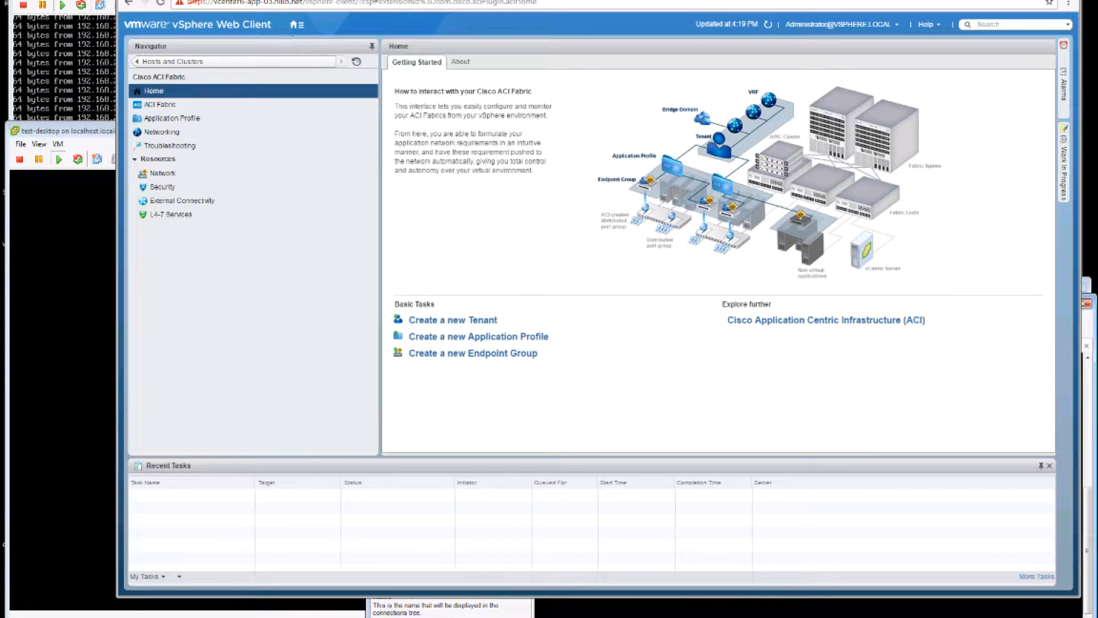
pyautogui.click(162, 132)
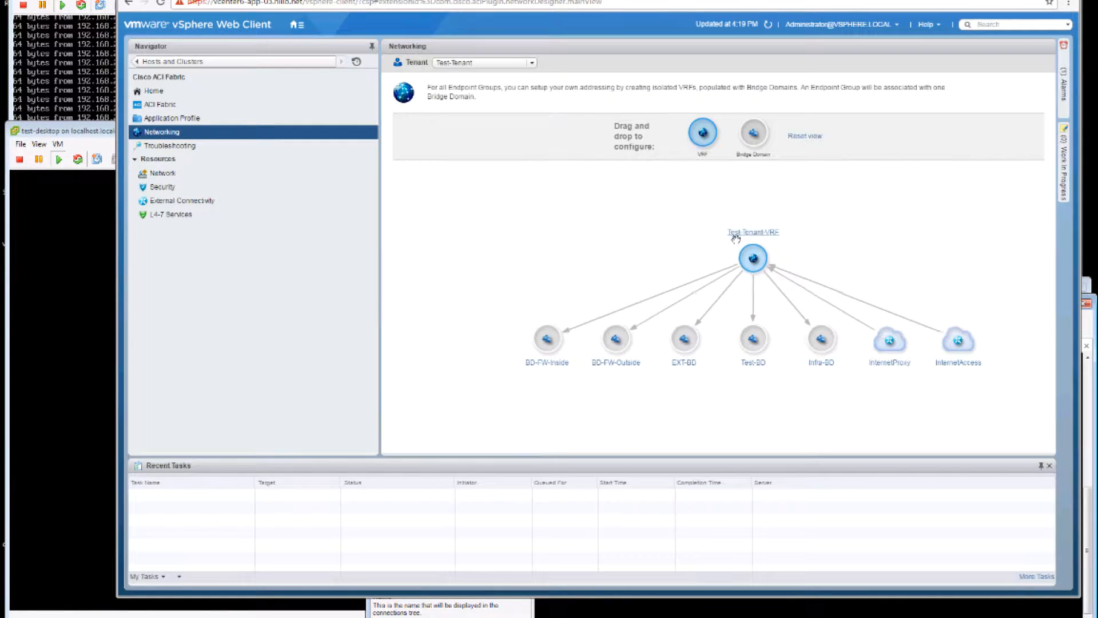
pyautogui.moveTo(735, 238)
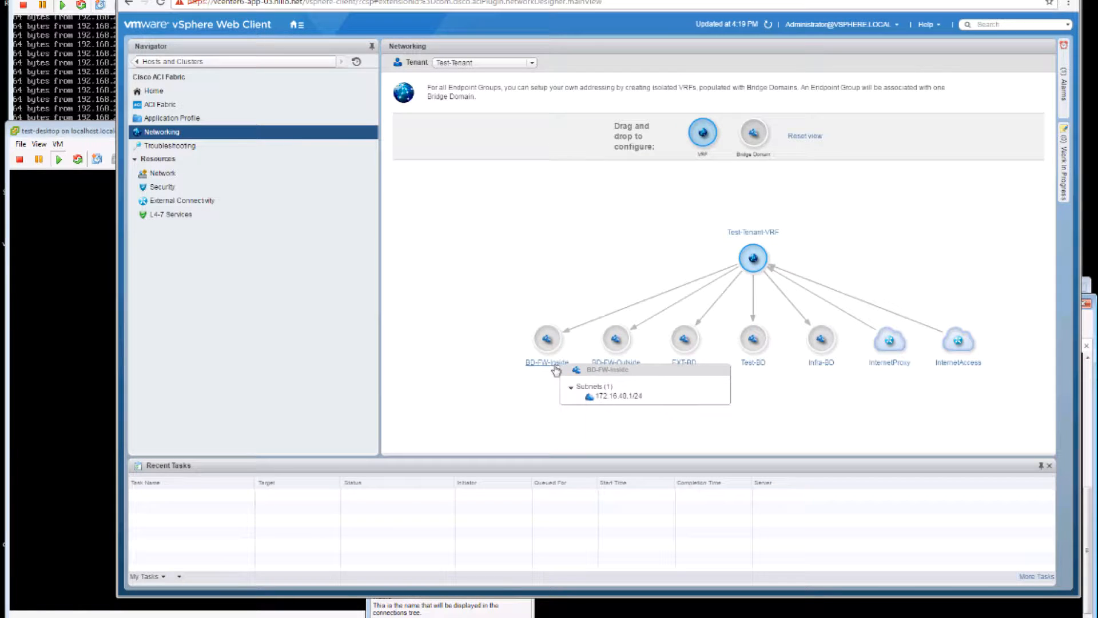
pyautogui.moveTo(607, 366)
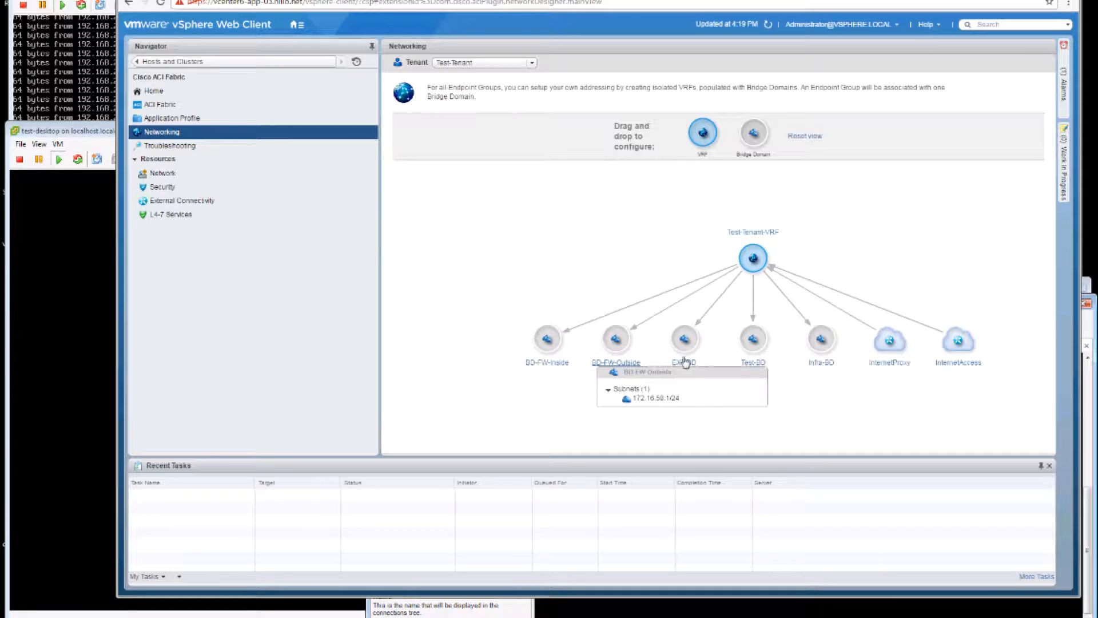
pyautogui.moveTo(688, 359)
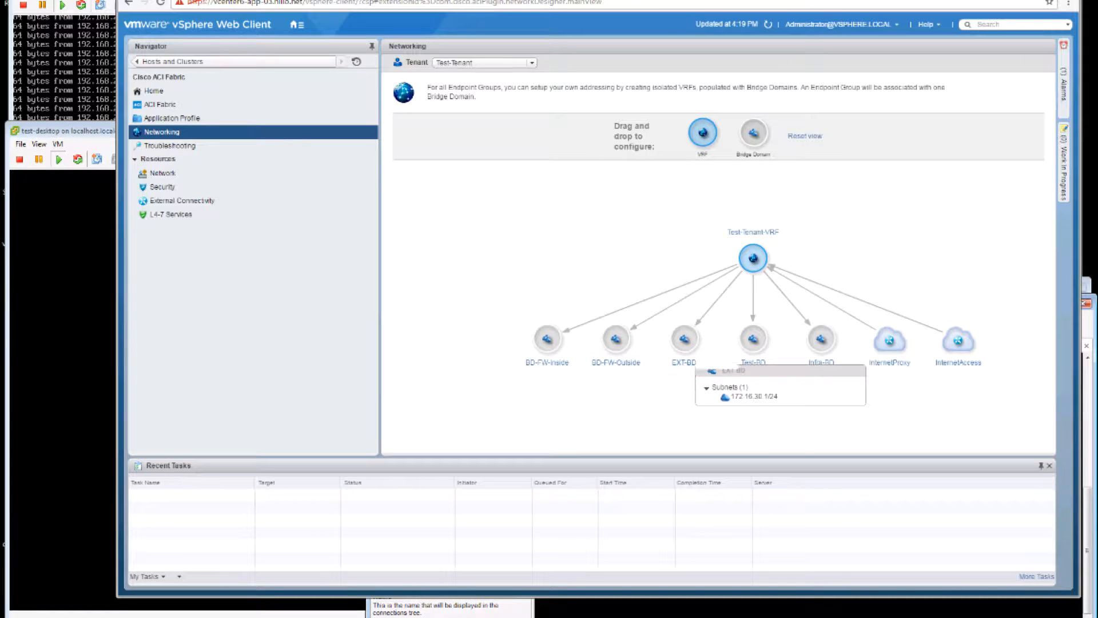
pyautogui.moveTo(765, 366)
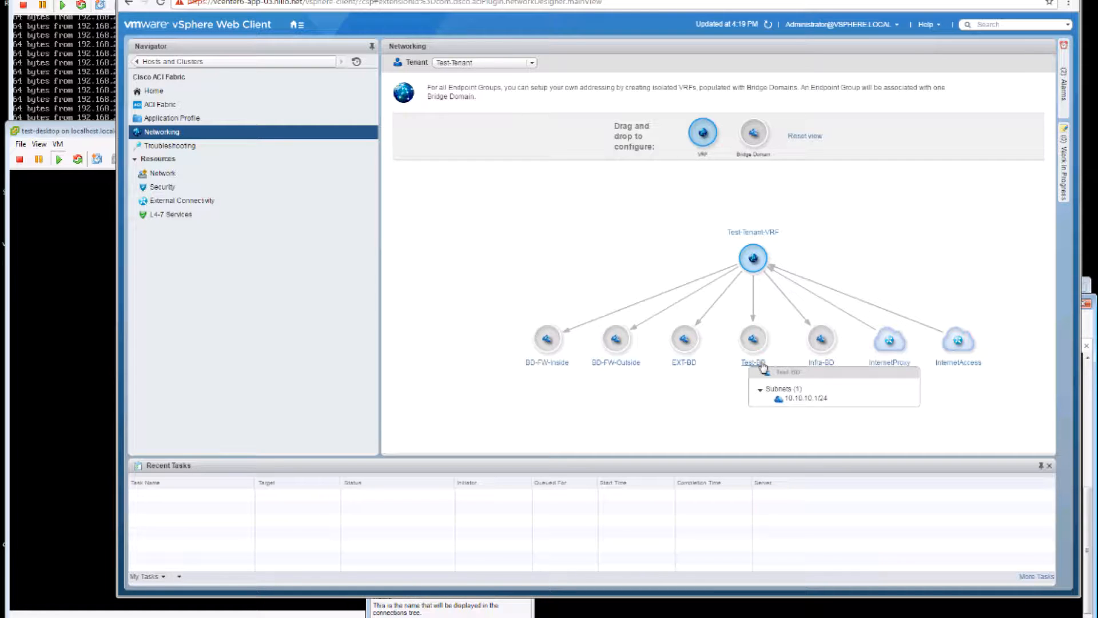
pyautogui.moveTo(892, 366)
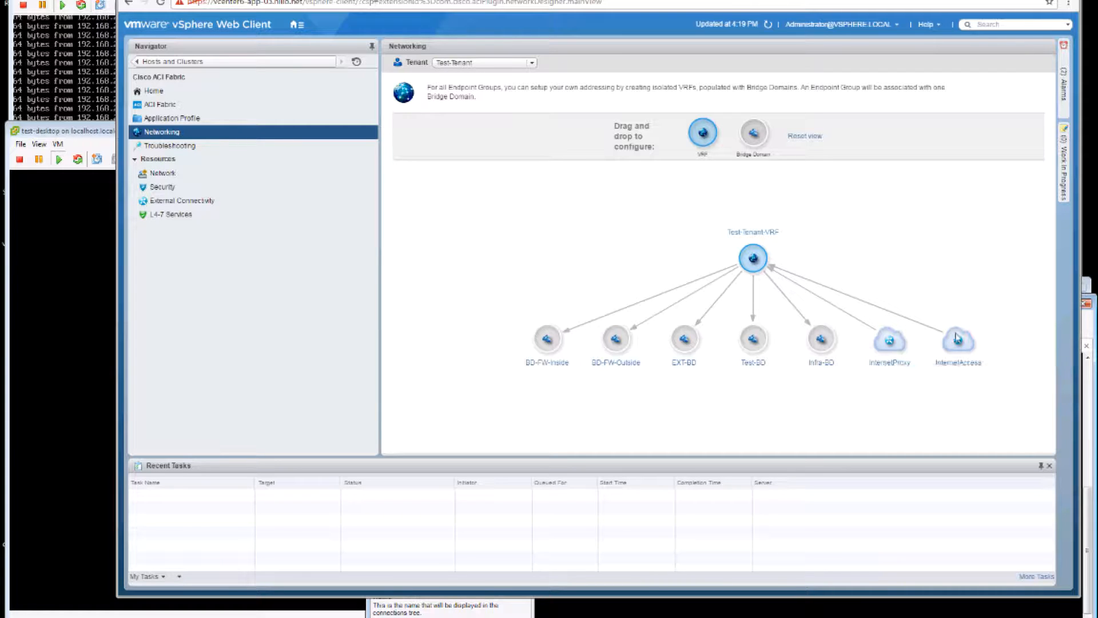
pyautogui.moveTo(966, 369)
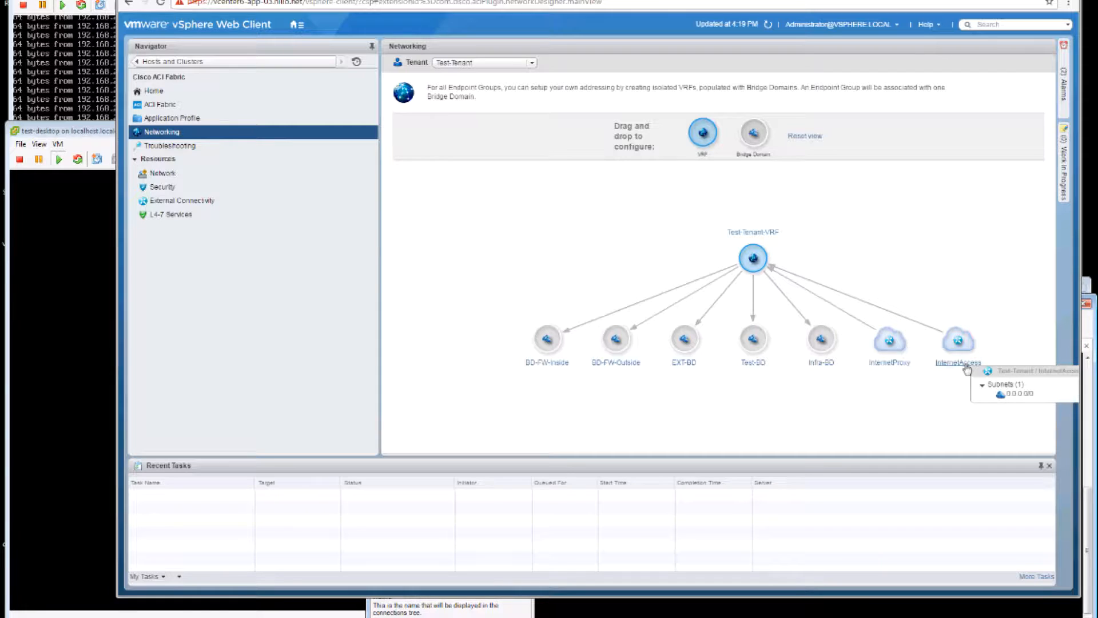
# Open the AcmeApp application profile and examine its endpoint groups, external network and the Ansible and ProxyAccess contracts.
pyautogui.click(174, 121)
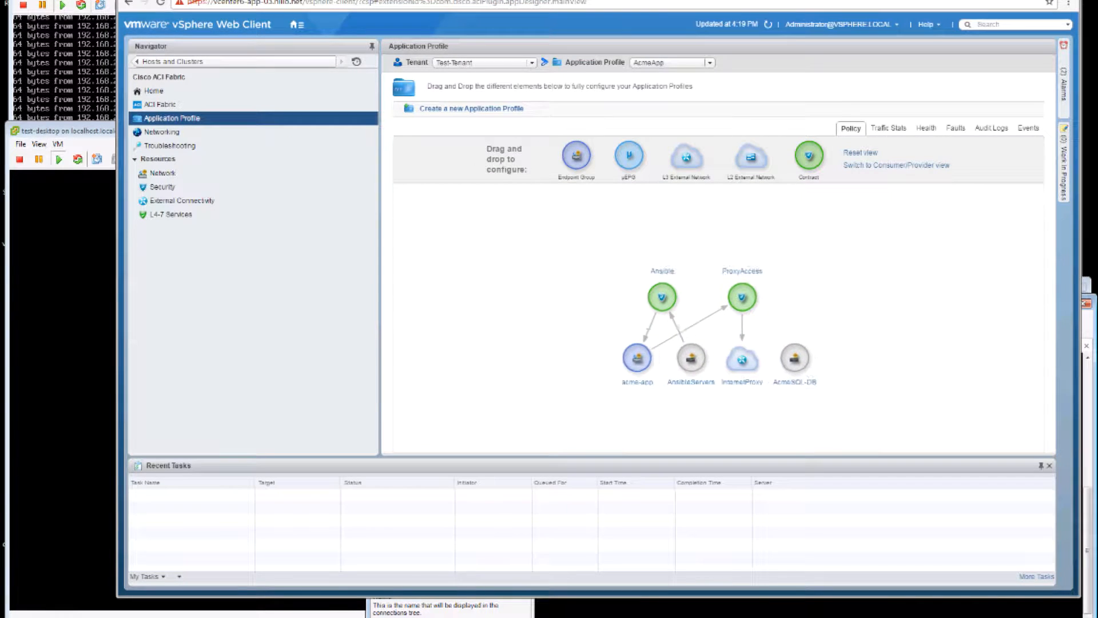
pyautogui.rightClick(593, 391)
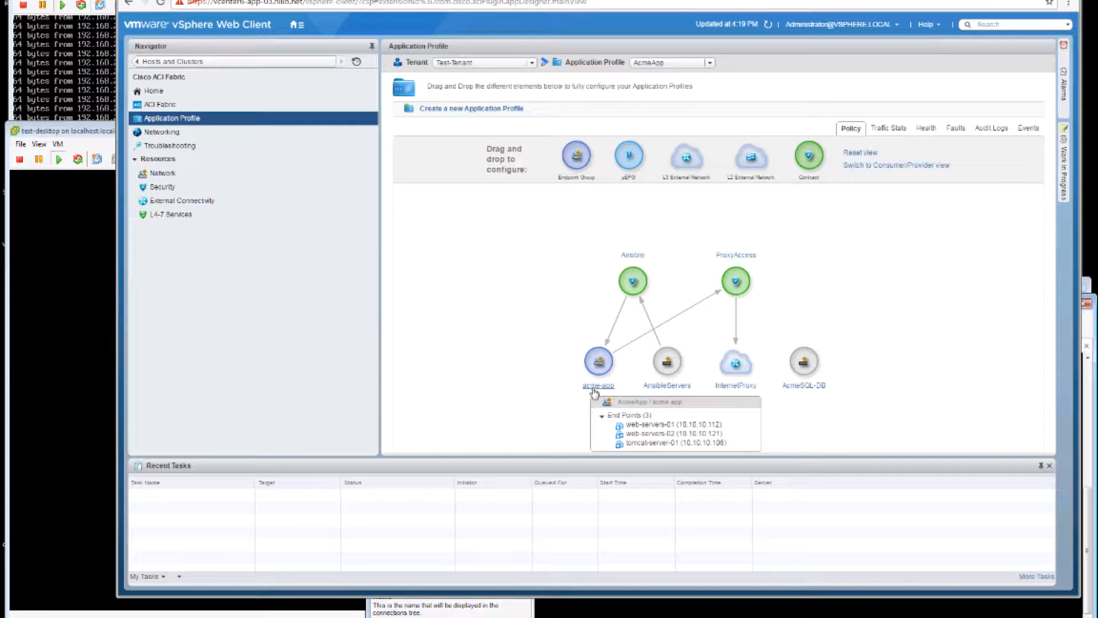
pyautogui.moveTo(656, 390)
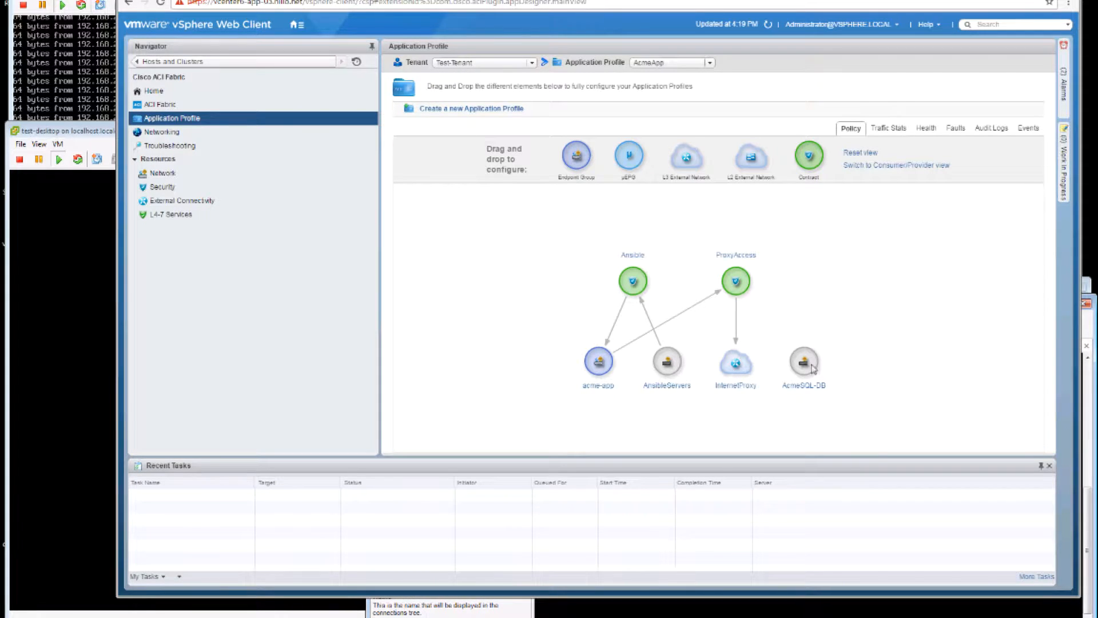
pyautogui.moveTo(811, 386)
pyautogui.moveTo(732, 392)
pyautogui.moveTo(728, 257)
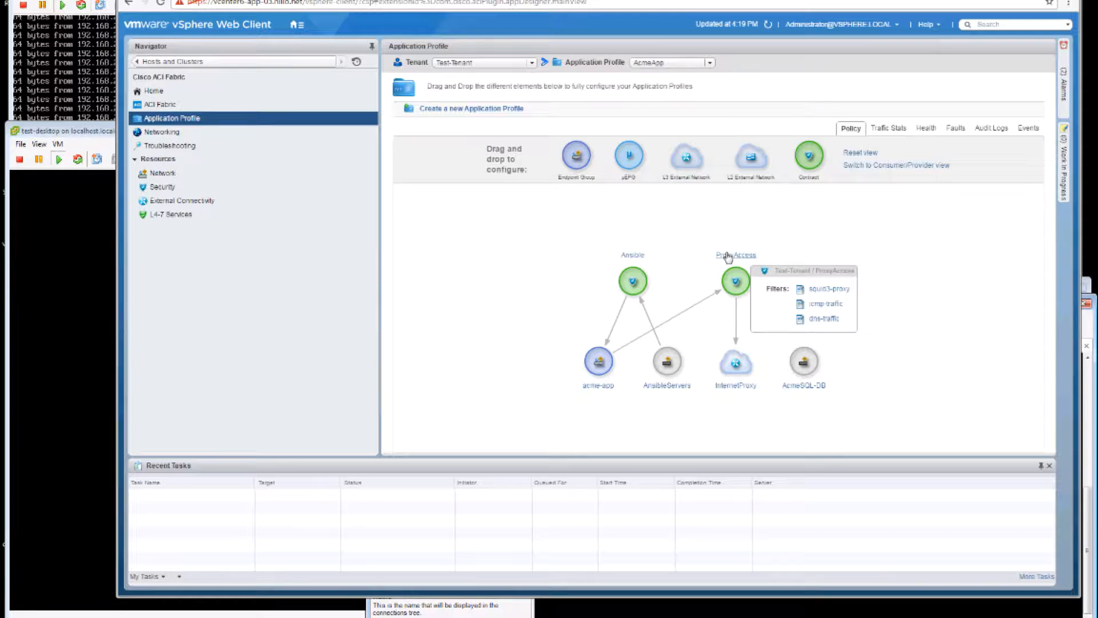
pyautogui.moveTo(629, 259)
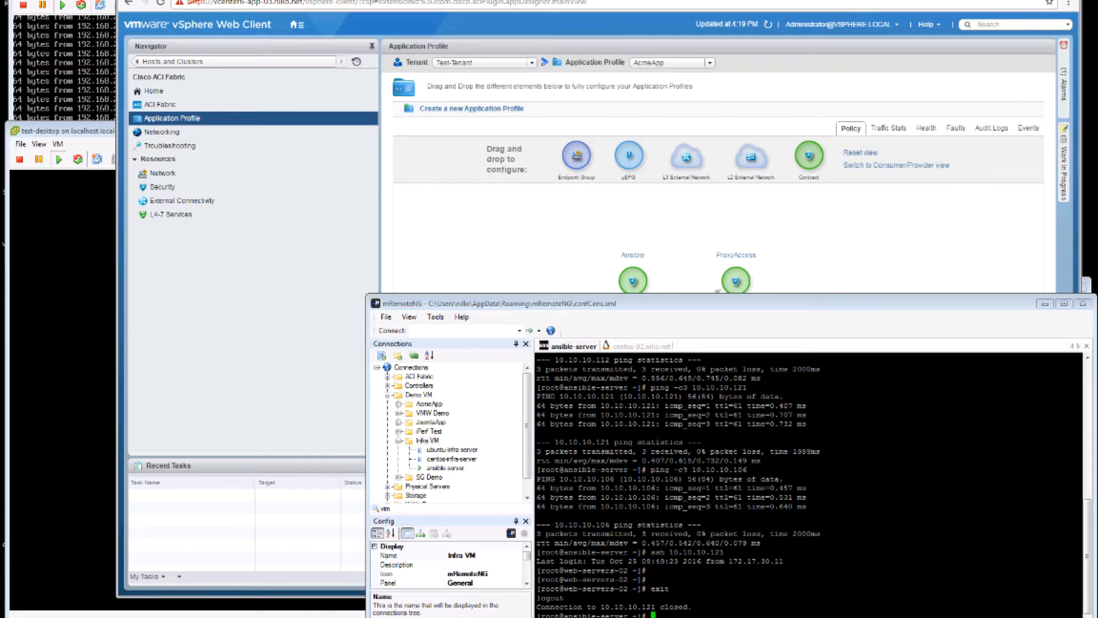
# Switch to the test-desktop console and start continuous pings to 10.10.10.112 and 10.10.10.121 in two separate terminals.
pyautogui.hotkey('alt', 'Tab')
pyautogui.click(94, 131)
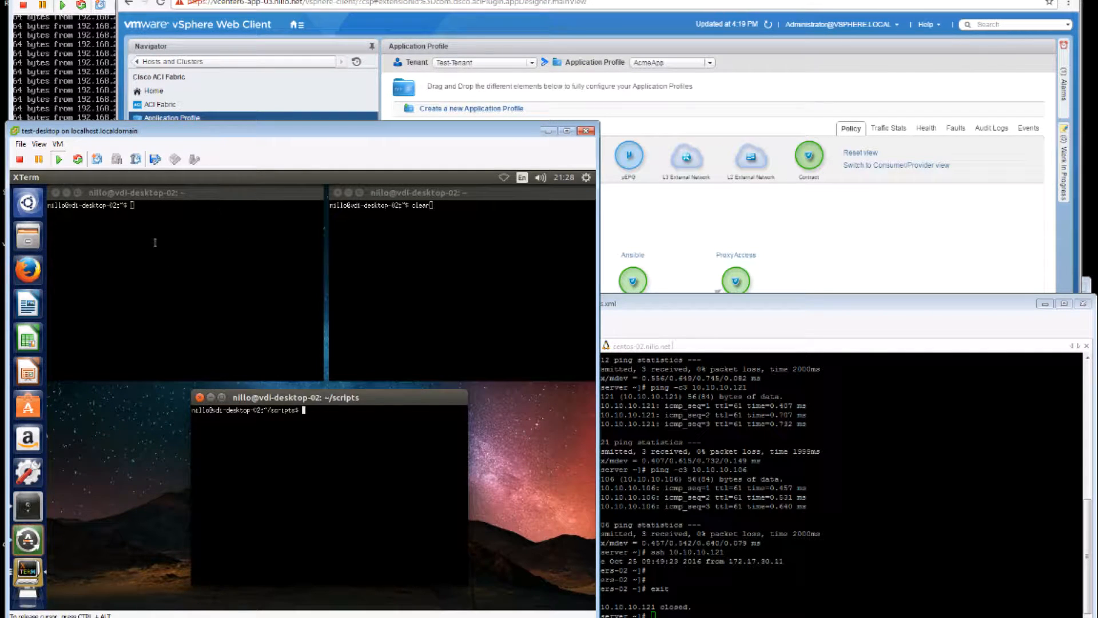
pyautogui.click(161, 224)
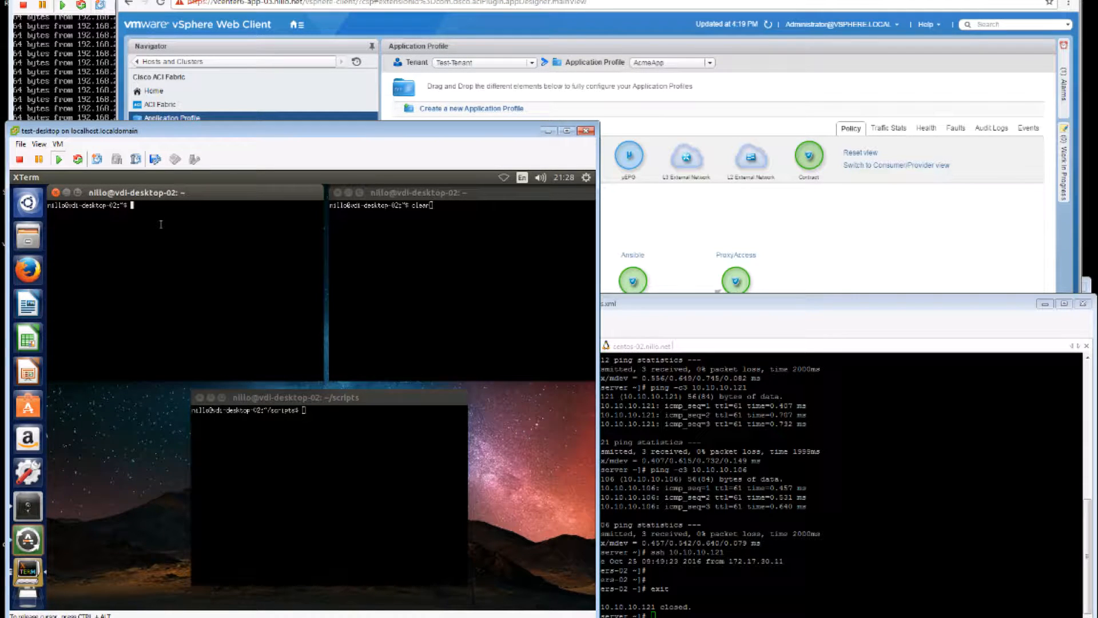
pyautogui.write('ping 10.10.10.112')
pyautogui.press('Return')
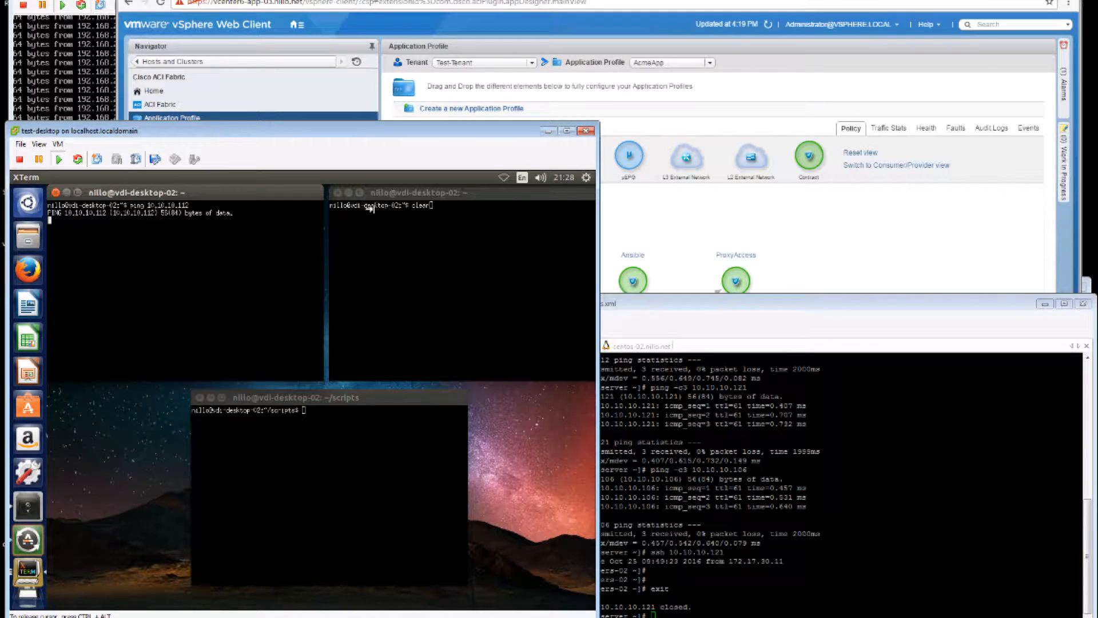
pyautogui.click(441, 196)
pyautogui.press('Up')
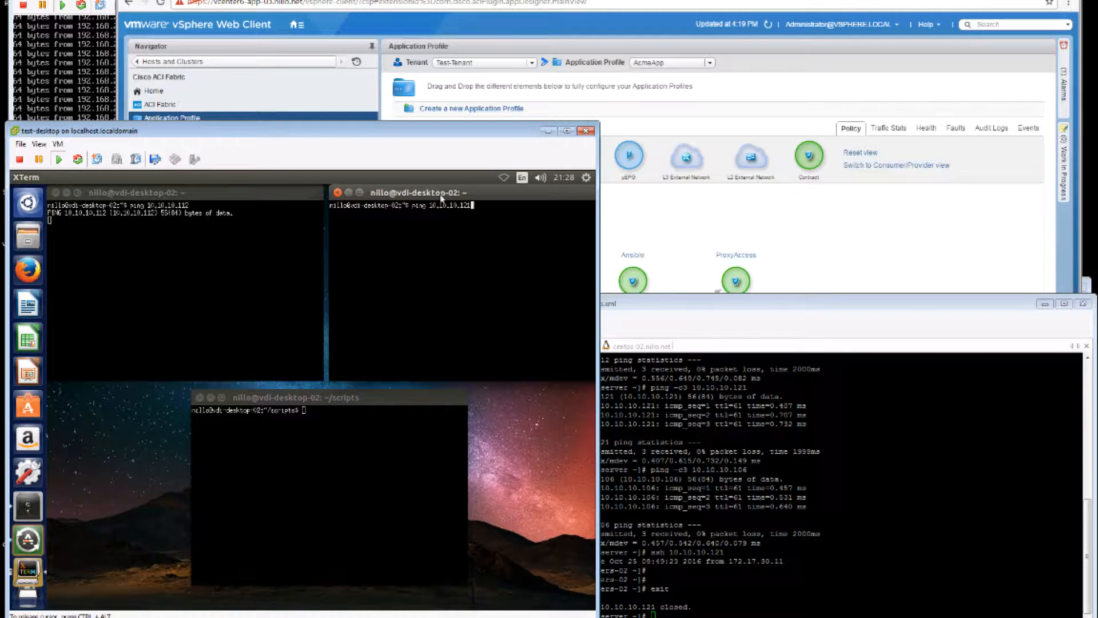
pyautogui.press('Return')
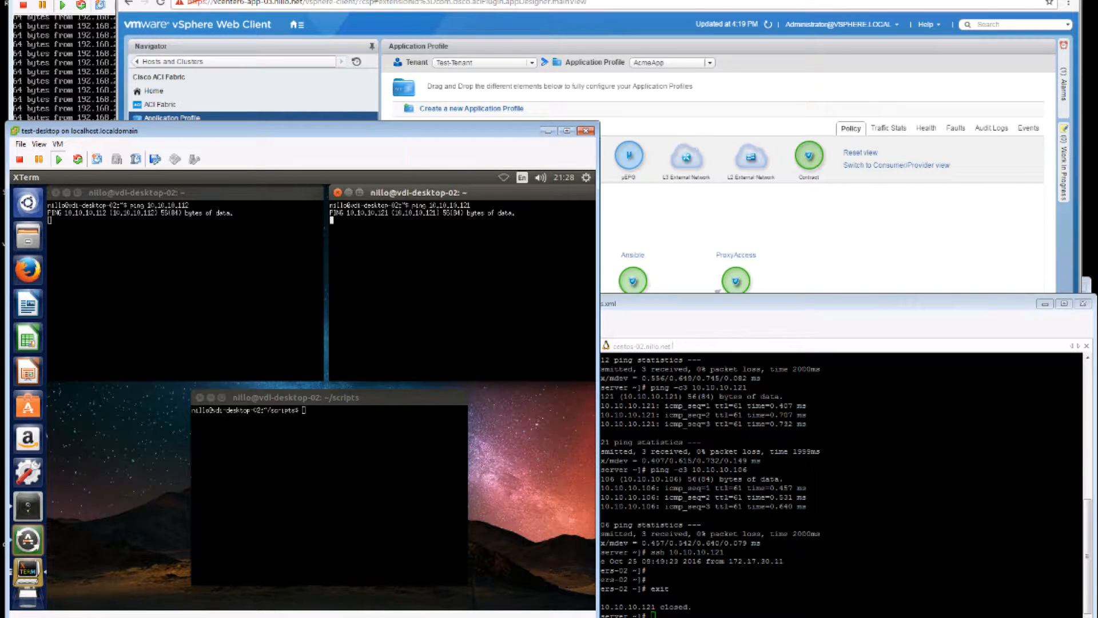
# Switch to the web-servers-01 console and run ping -c3 5.0.7.249.
pyautogui.click(105, 2)
pyautogui.click(163, 189)
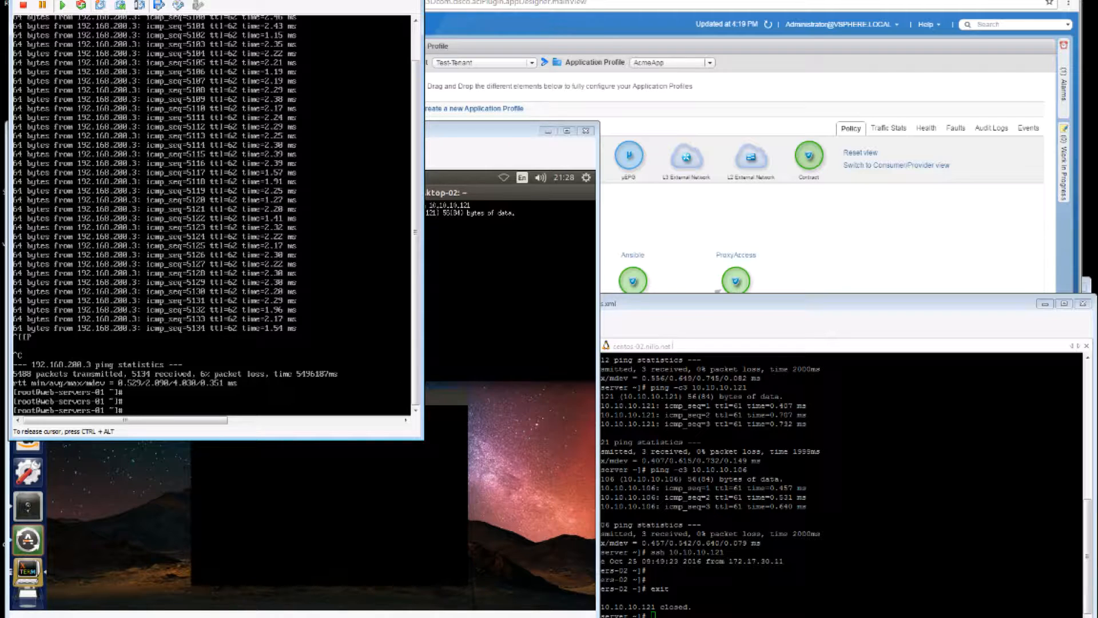
pyautogui.press('Up')
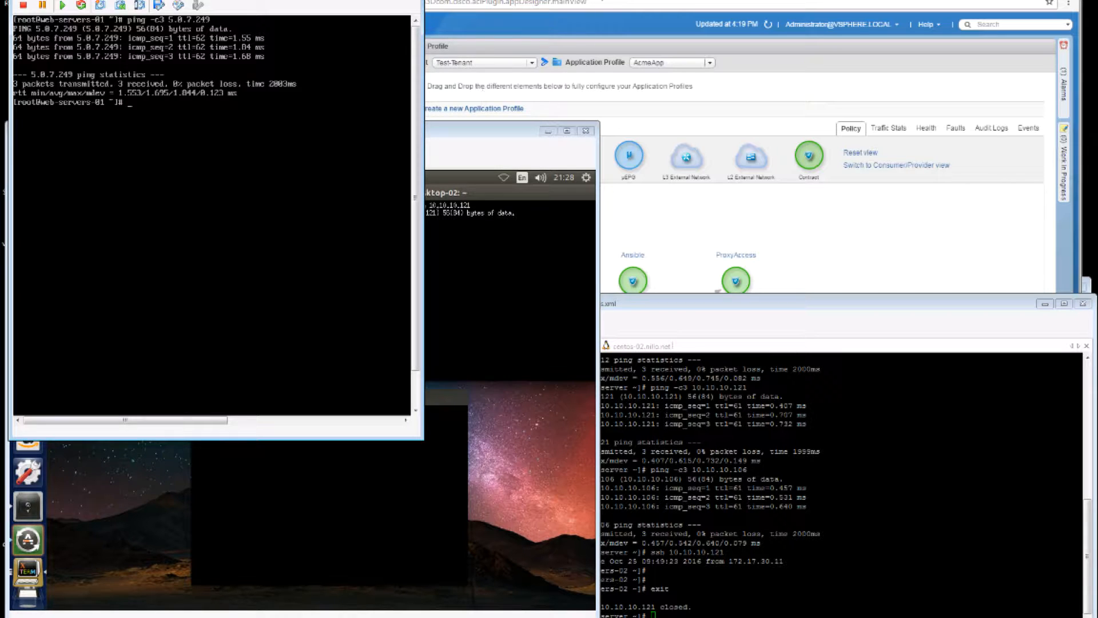
# Return to the vSphere Web Client and add a new uEPG named Web to the AcmeApp application profile.
pyautogui.click(635, 242)
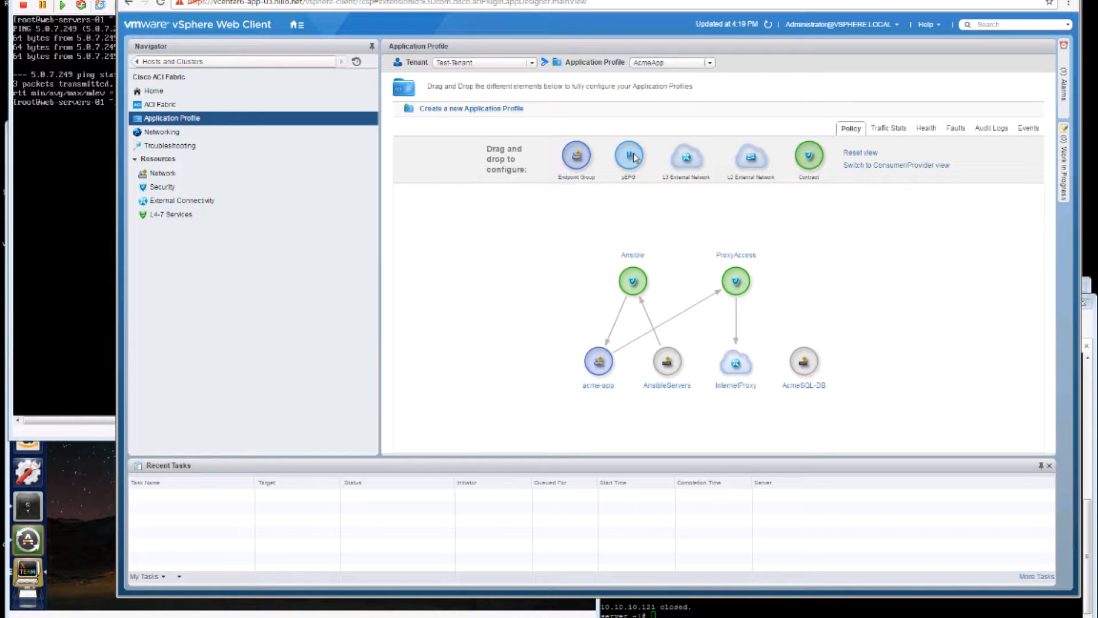
pyautogui.moveTo(635, 158); pyautogui.dragTo(542, 313)
pyautogui.click(493, 183)
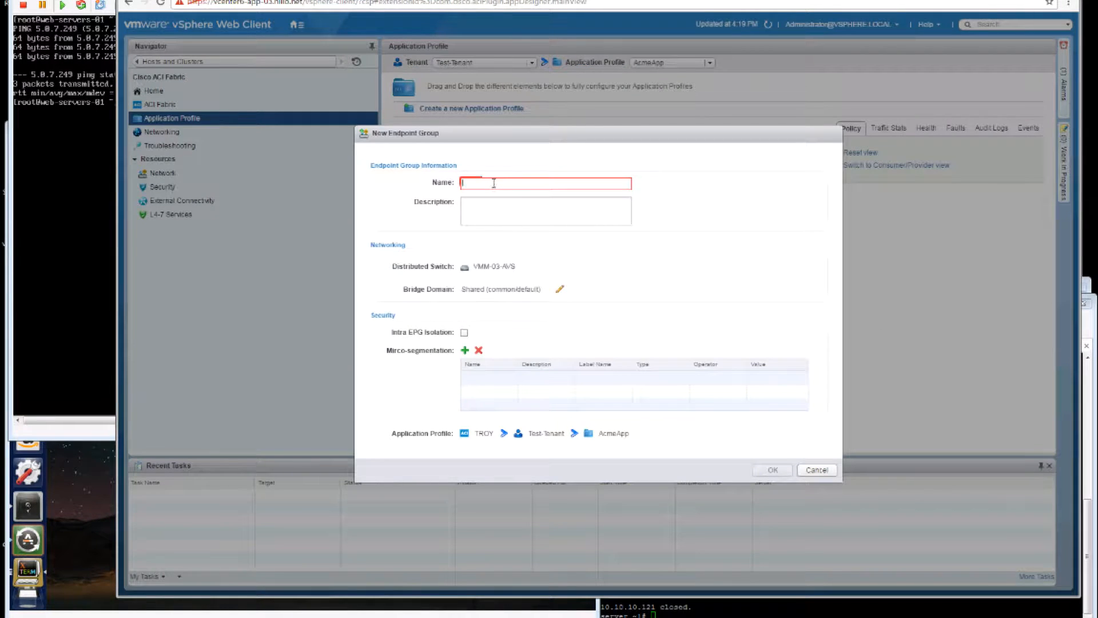
pyautogui.write('Web')
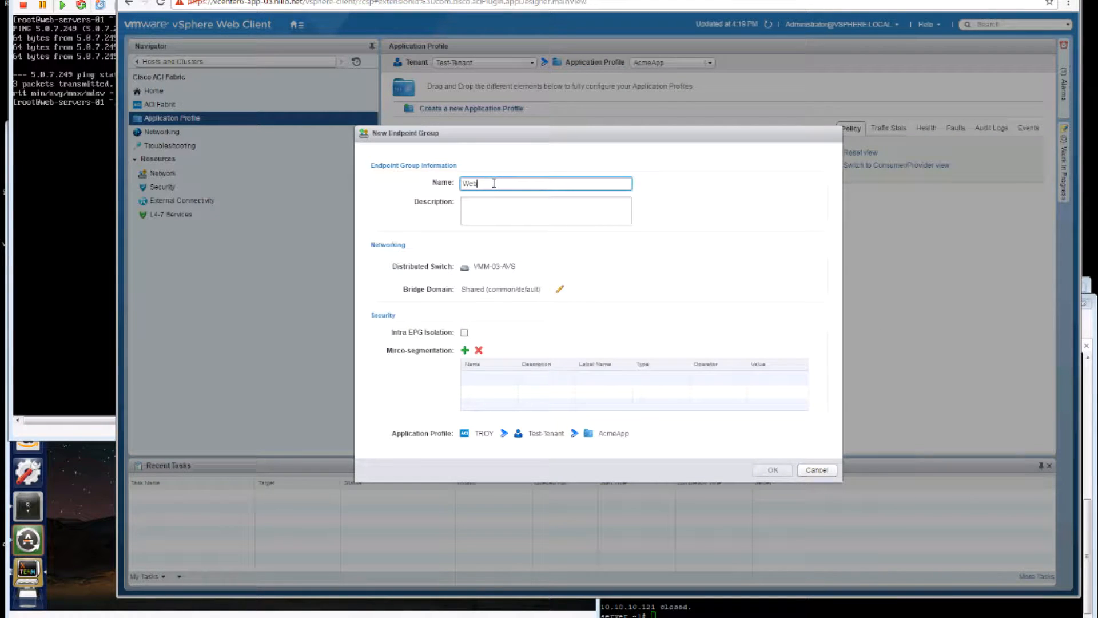
# Connect the new Web endpoint group to bridge domain Test-BD under Test-Tenant's VRF Test-Tenant-VRF.
pyautogui.click(559, 289)
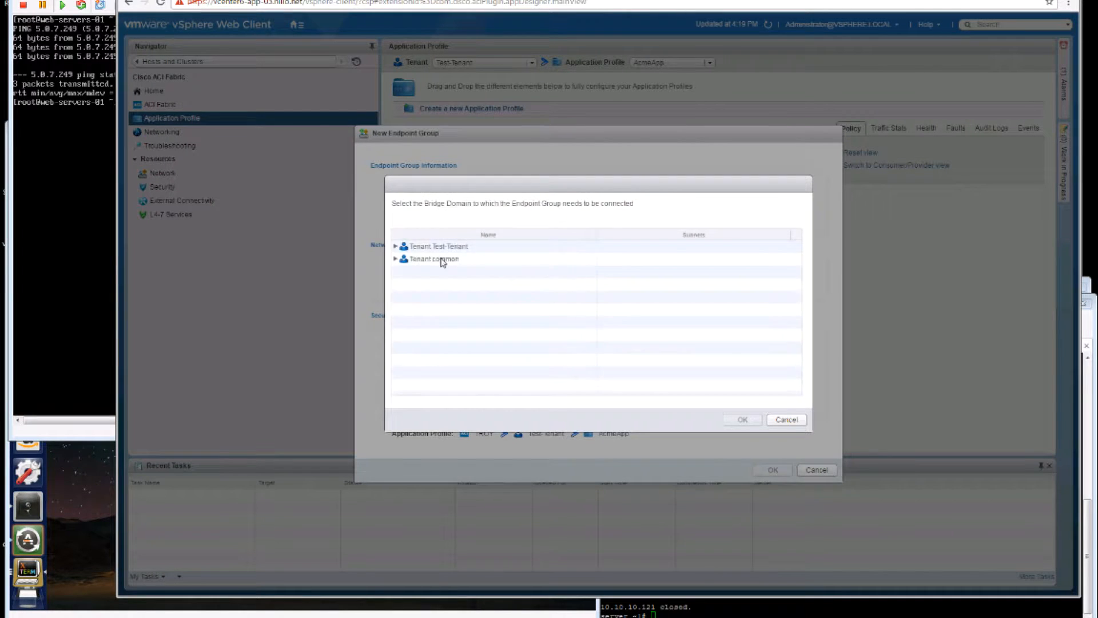
pyautogui.click(396, 247)
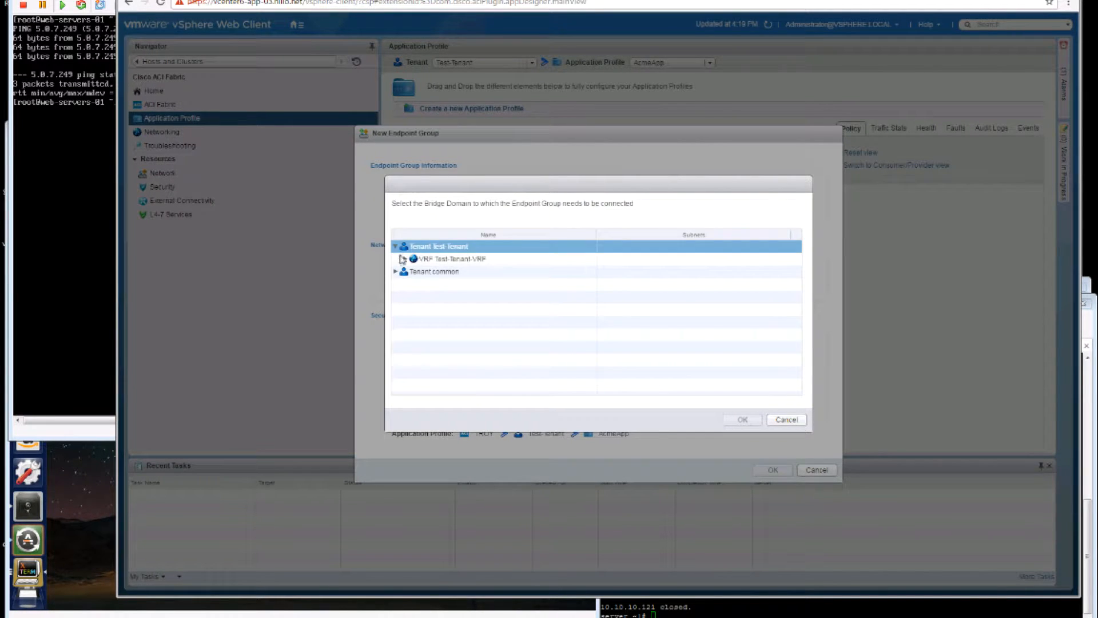
pyautogui.click(406, 259)
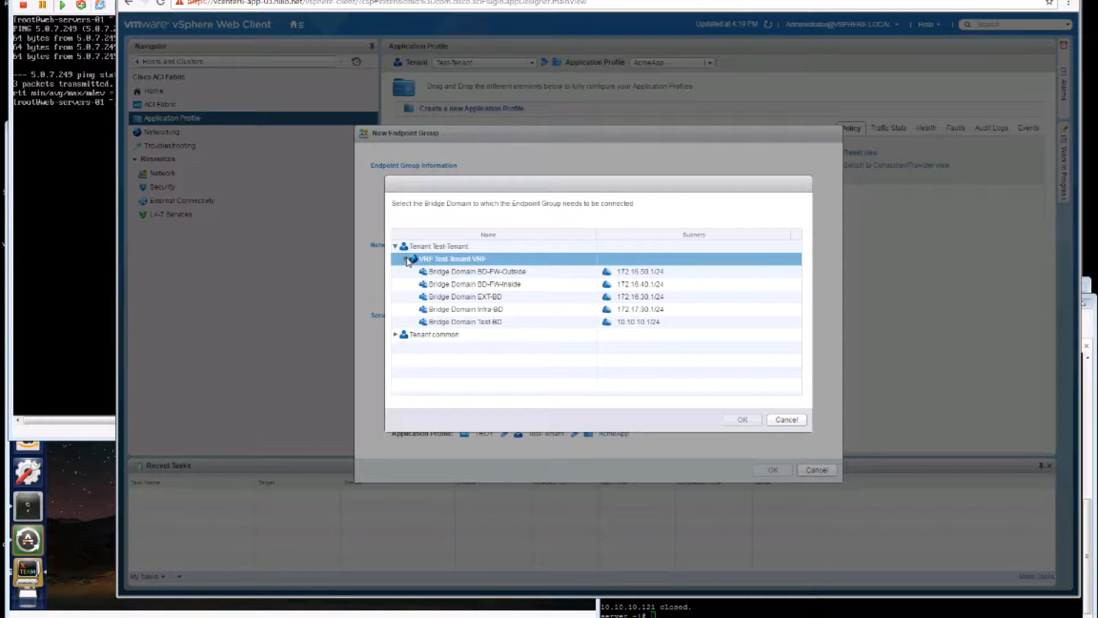
pyautogui.click(464, 322)
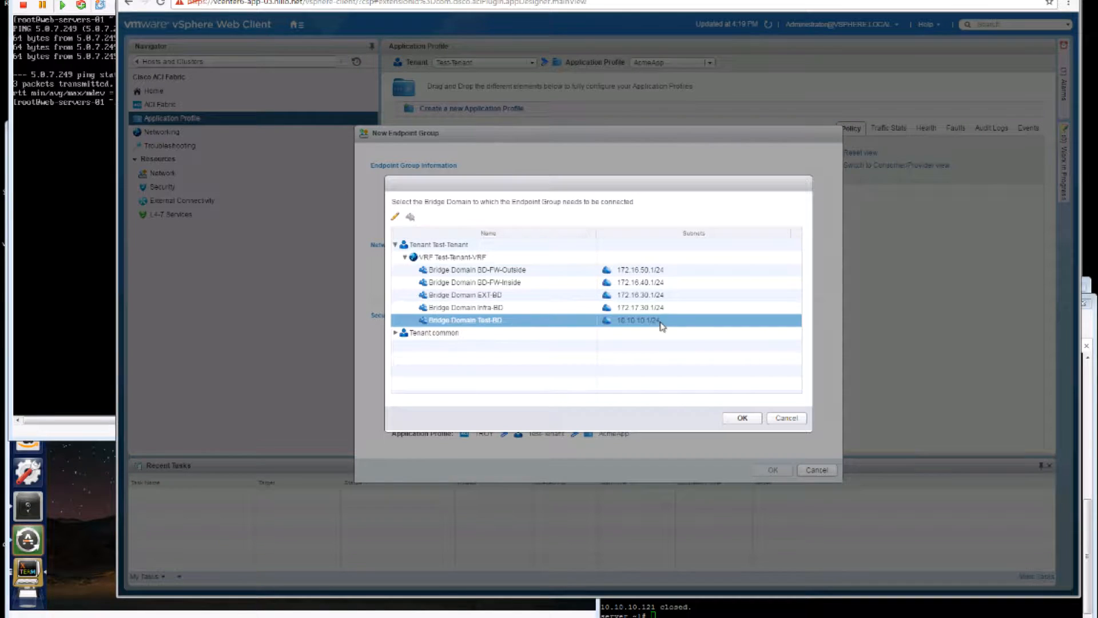
pyautogui.click(742, 418)
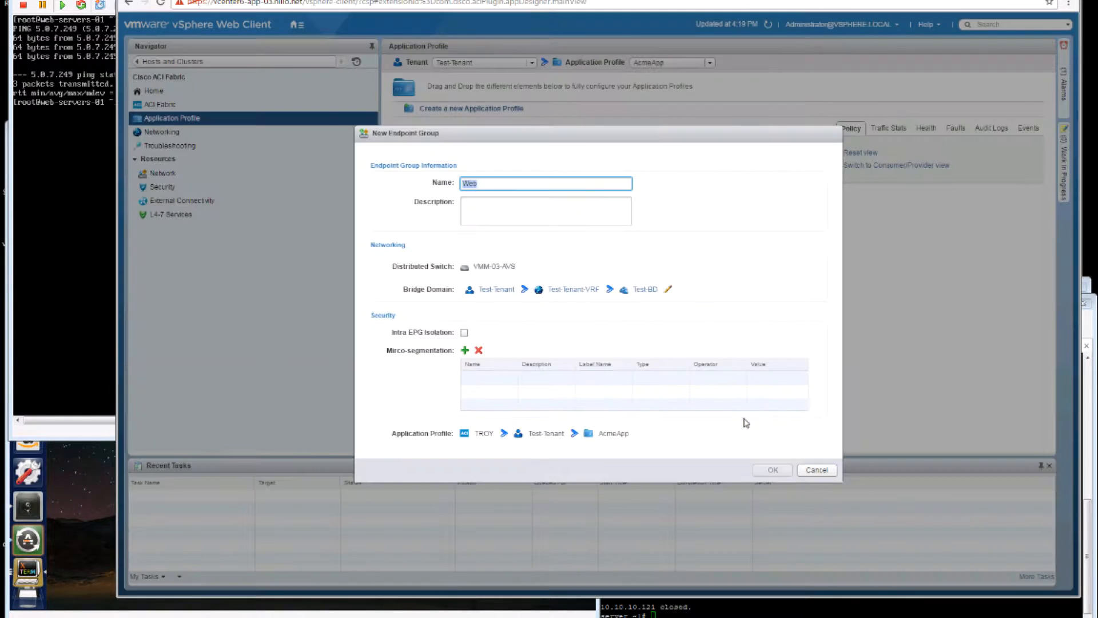
# Enable intra-EPG isolation on the Web endpoint group and define a micro-segmentation attribute named select-web of type Custom Attribute.
pyautogui.click(464, 333)
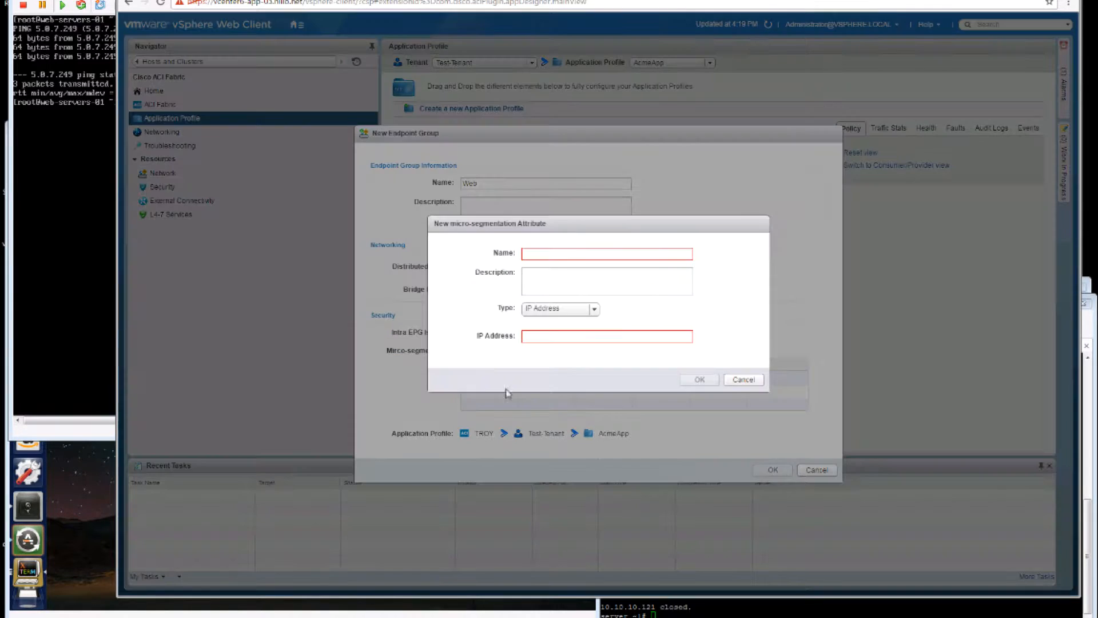
pyautogui.click(551, 257)
pyautogui.write('select-web')
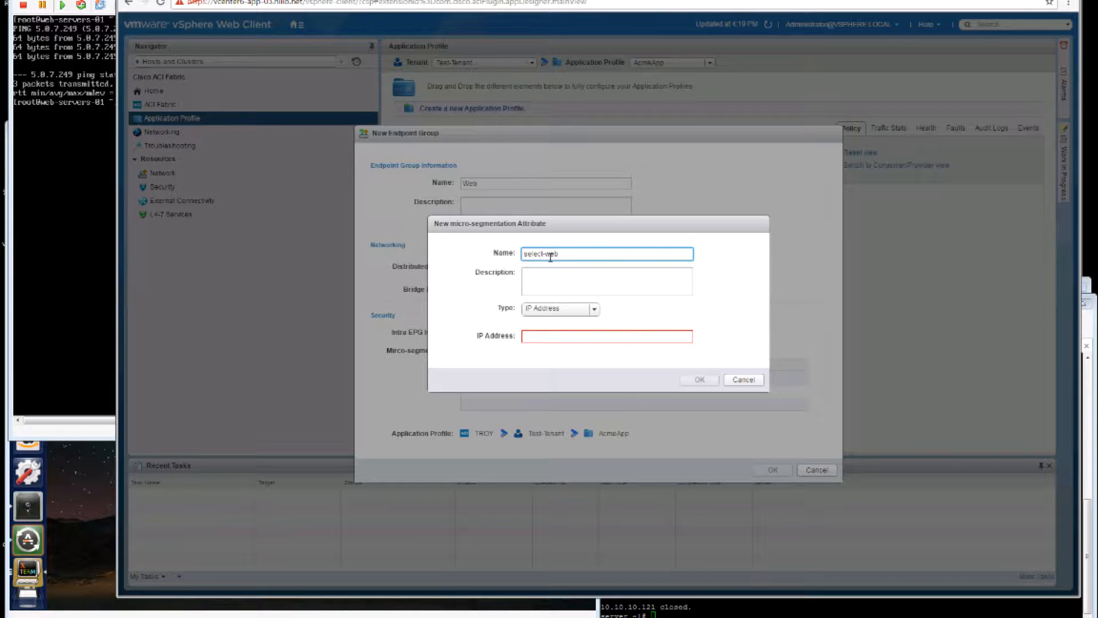
pyautogui.click(564, 309)
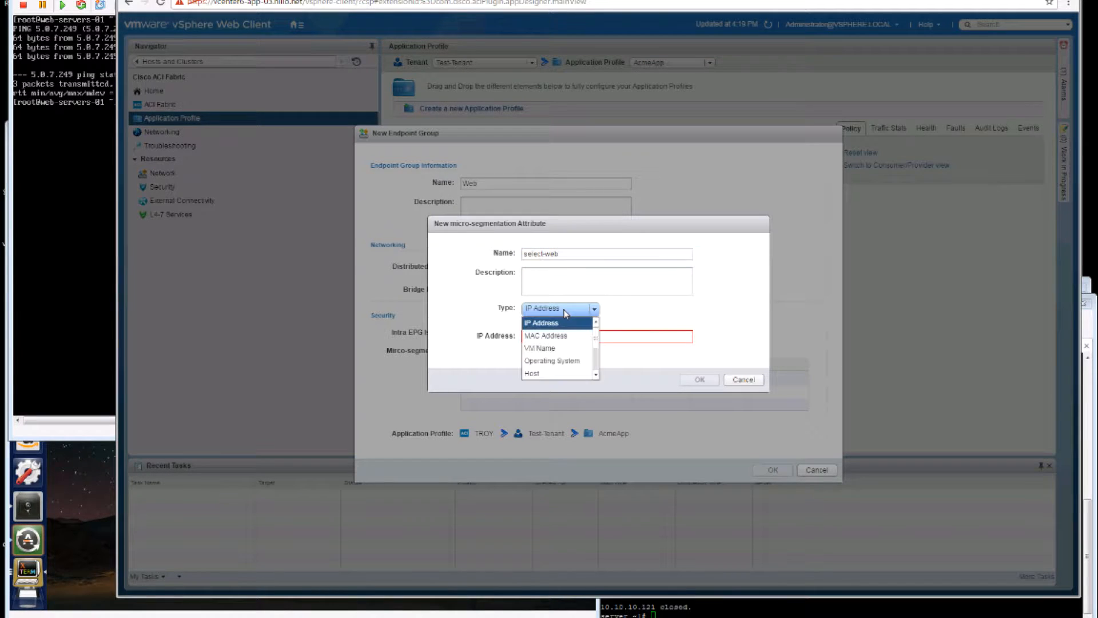
pyautogui.scroll(-5, 595, 360)
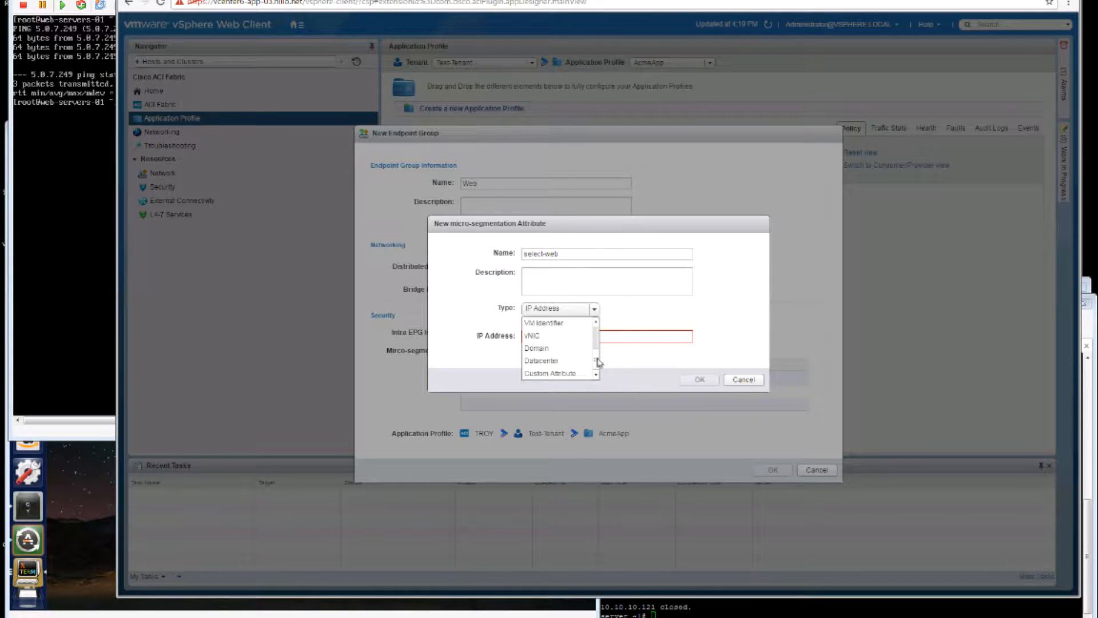
pyautogui.click(570, 373)
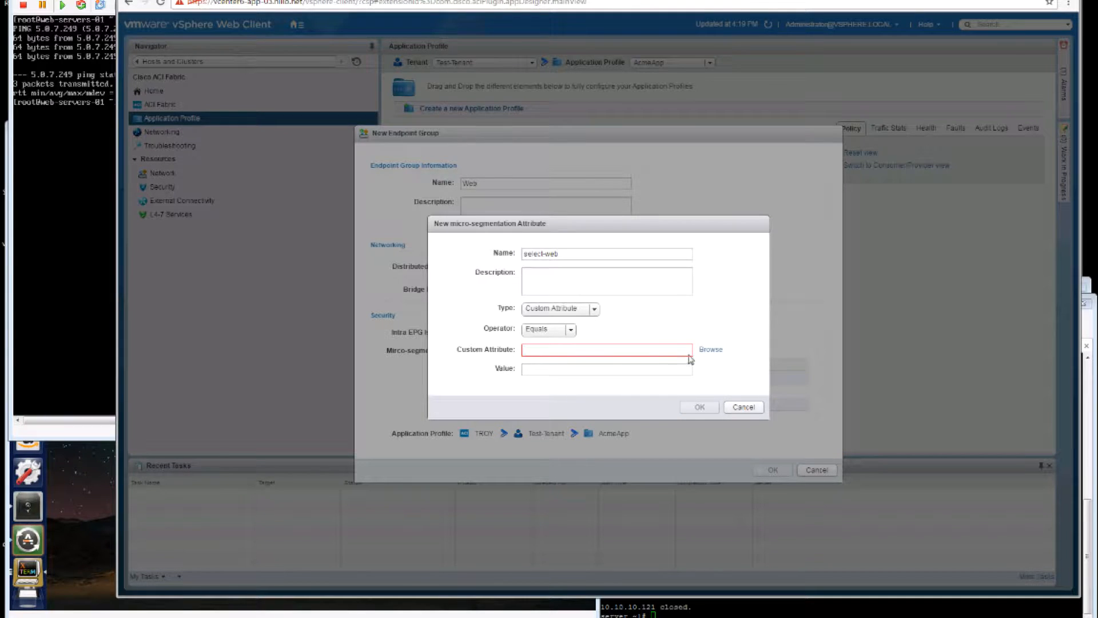
# Match select-web to web-servers-01's custom attribute AcmeApptier with value Web, and save the Web endpoint group.
pyautogui.click(710, 350)
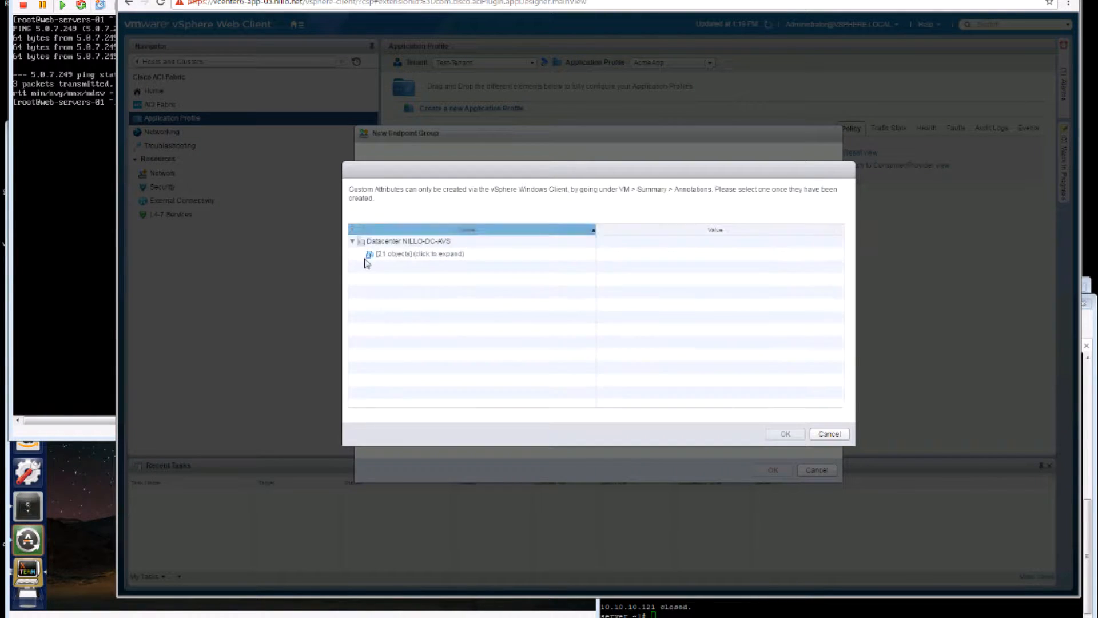
pyautogui.click(379, 255)
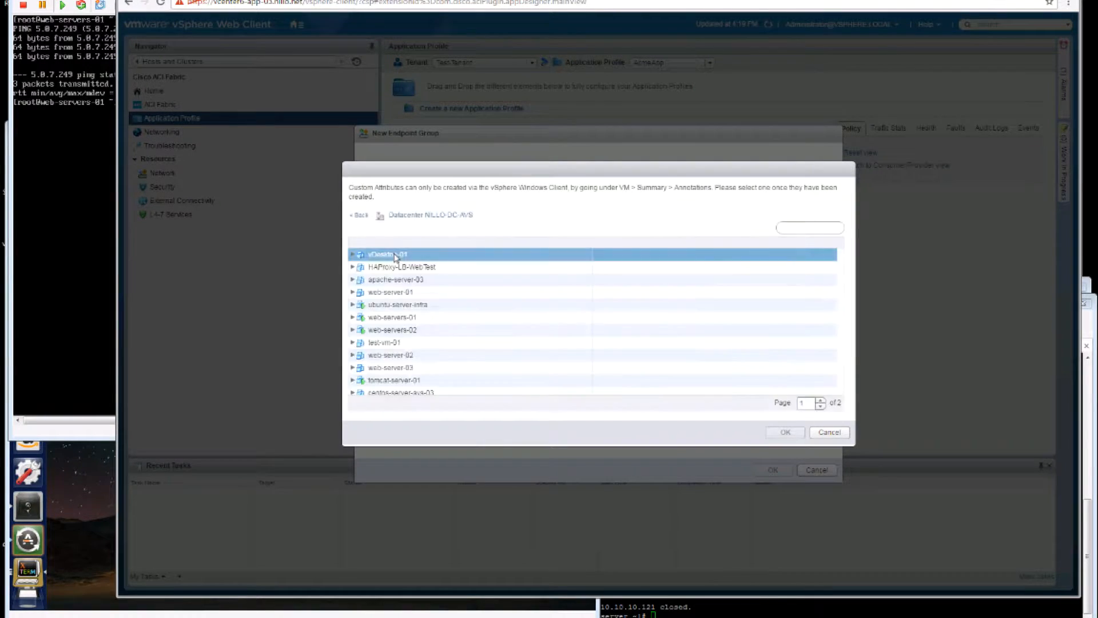
pyautogui.click(353, 318)
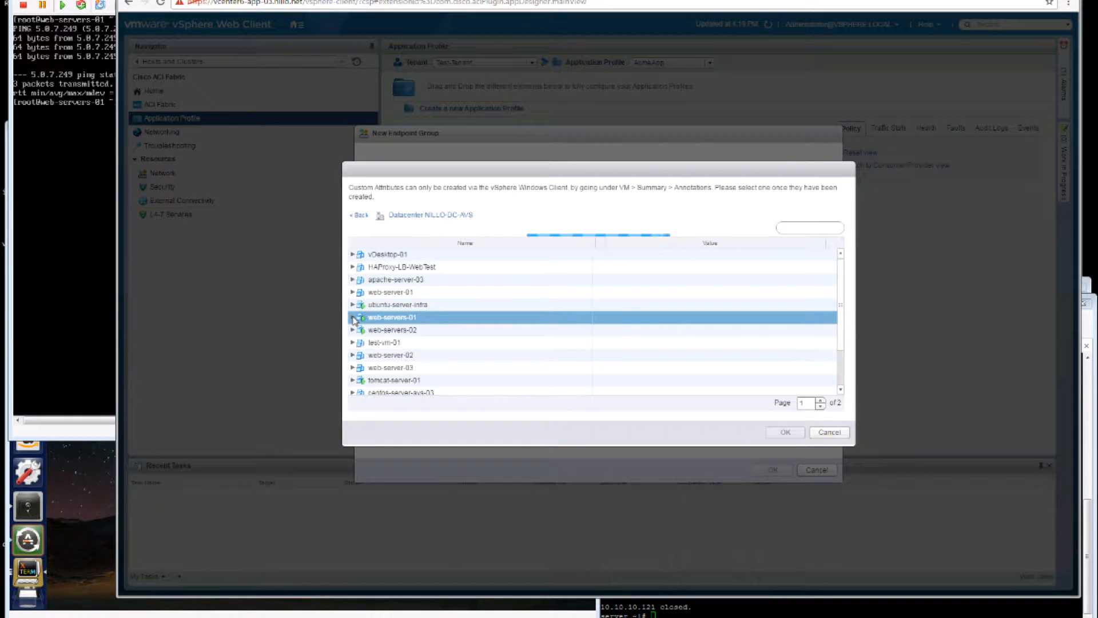
pyautogui.click(381, 331)
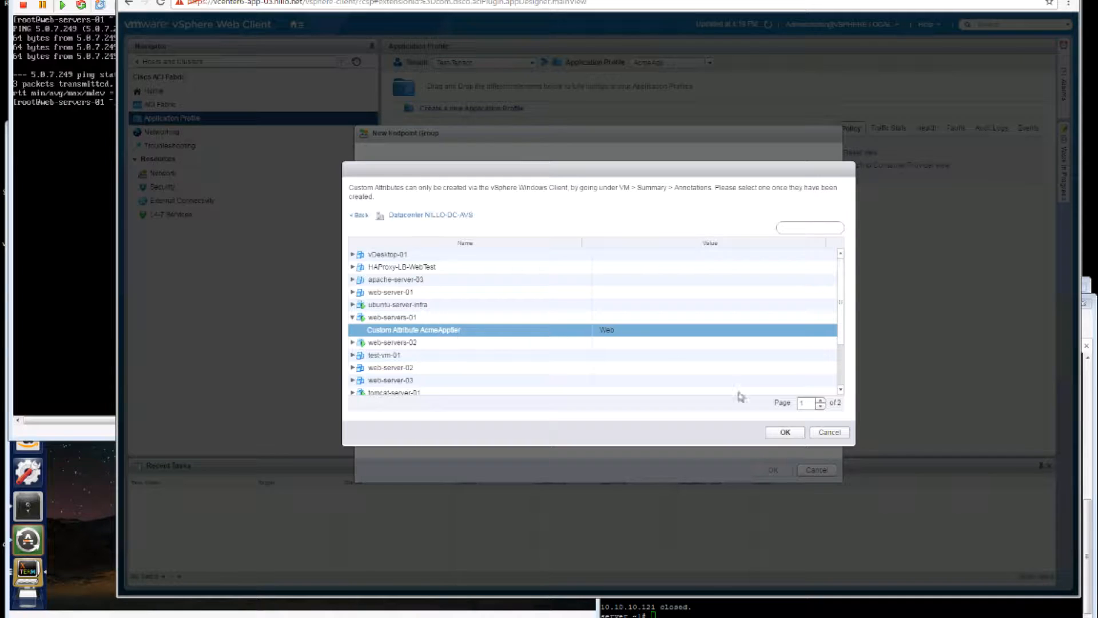
pyautogui.click(784, 433)
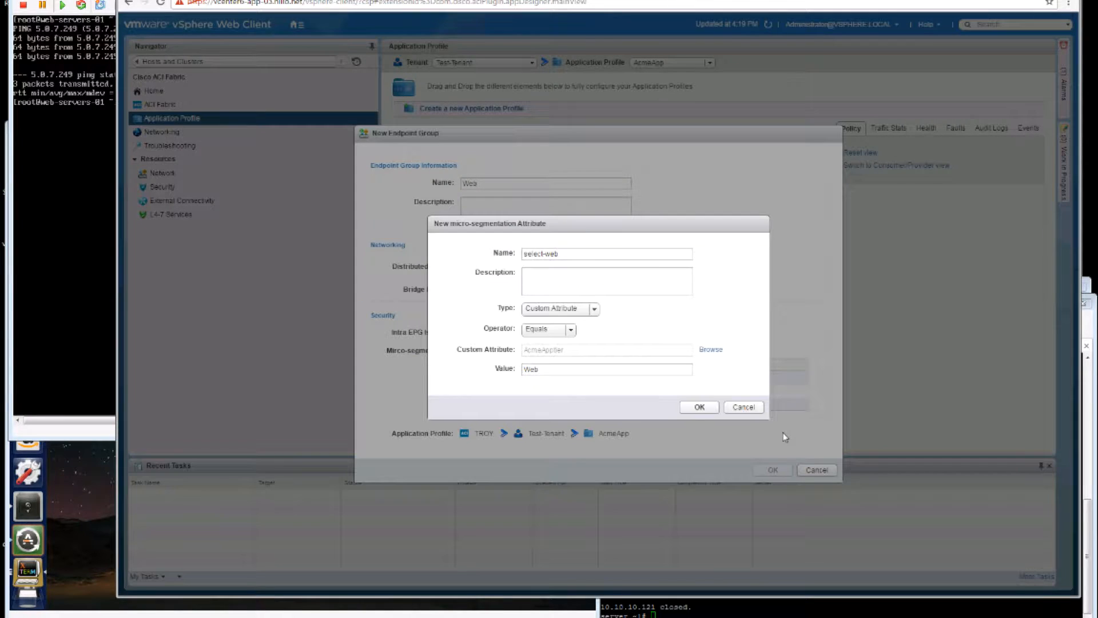
pyautogui.click(698, 407)
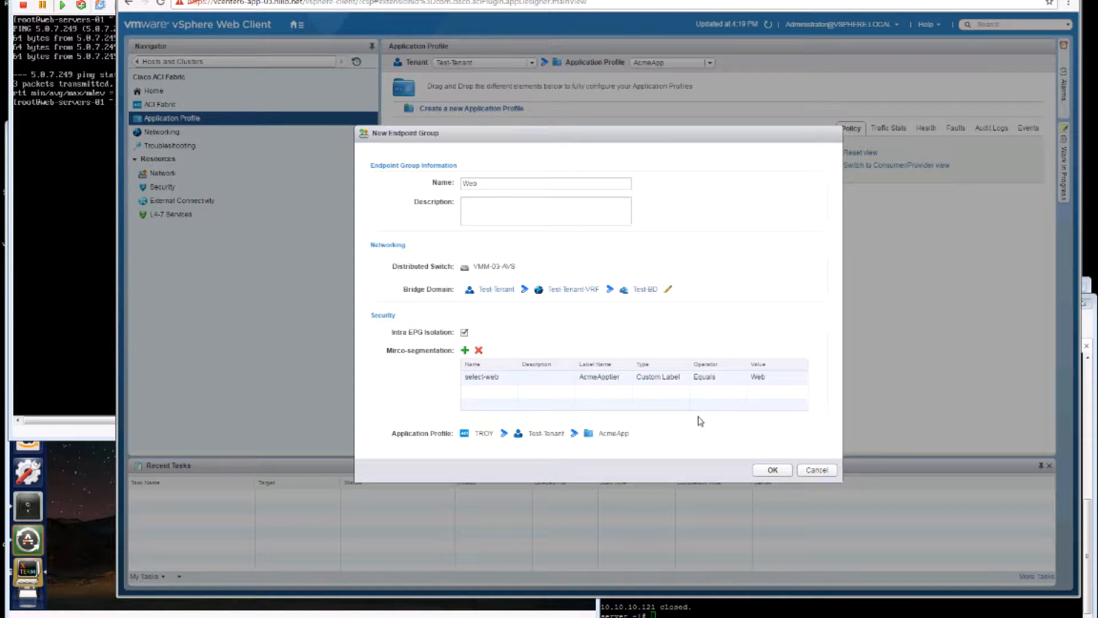
pyautogui.click(770, 471)
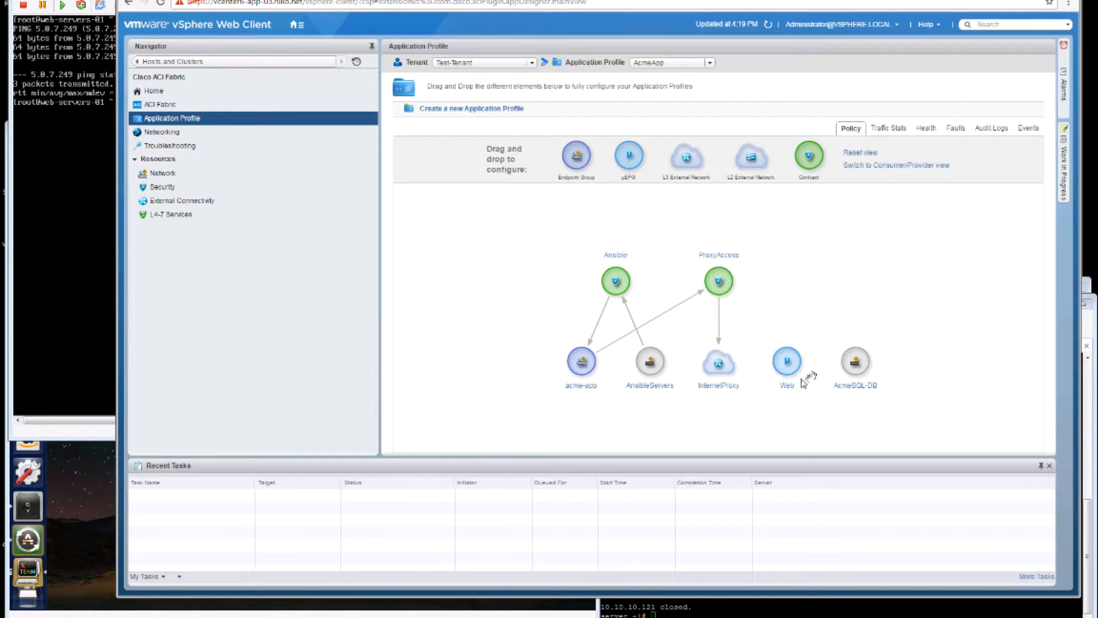
# Add another uEPG to the AcmeApp application profile and name it App.
pyautogui.moveTo(792, 391)
pyautogui.moveTo(630, 157); pyautogui.dragTo(845, 280)
pyautogui.click(568, 183)
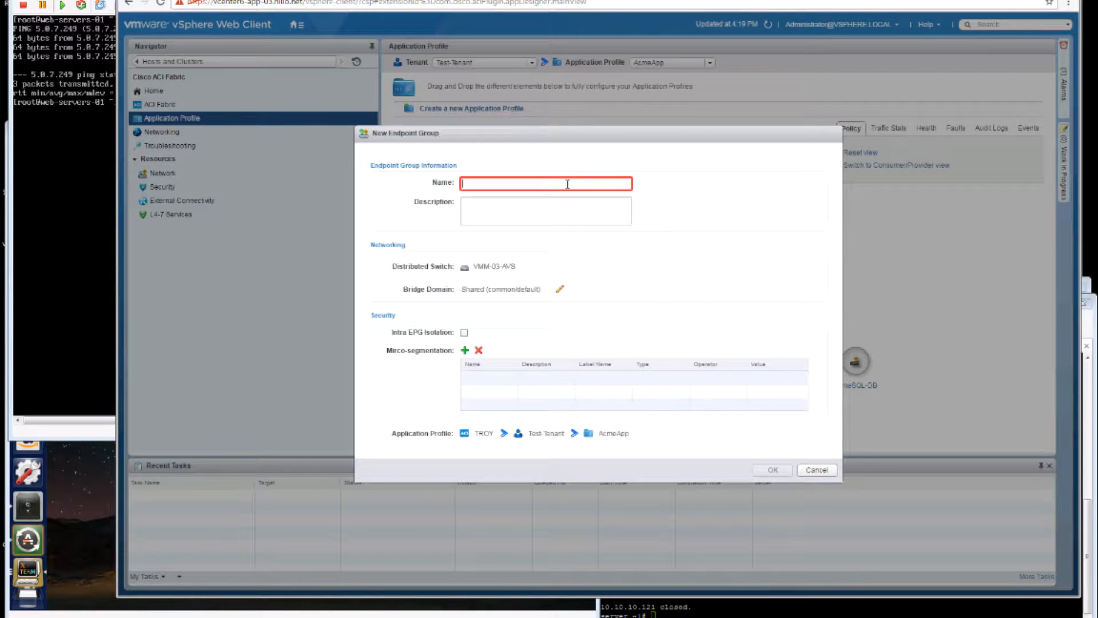
pyautogui.write('App')
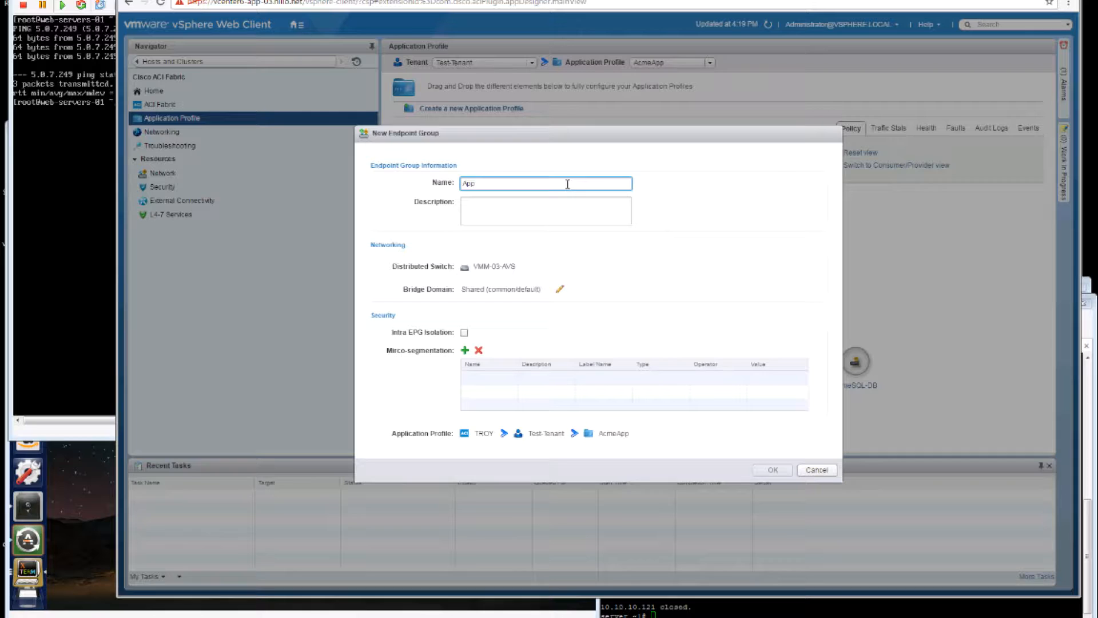
# Connect the App endpoint group to bridge domain Test-BD under Test-Tenant's VRF Test-Tenant-VRF.
pyautogui.click(560, 291)
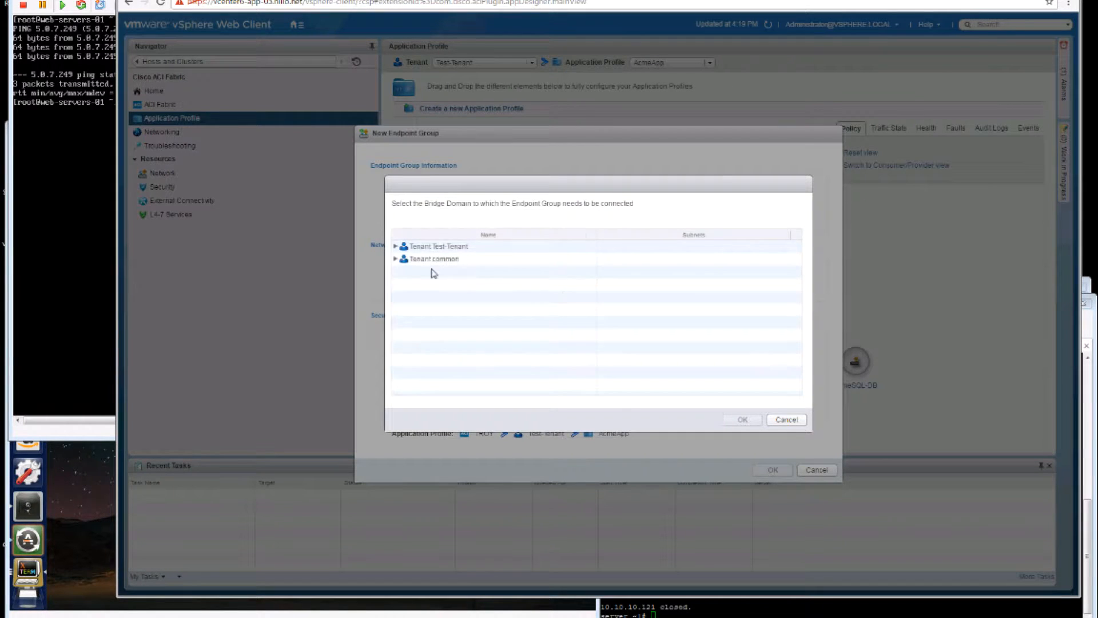
pyautogui.click(395, 246)
pyautogui.click(405, 259)
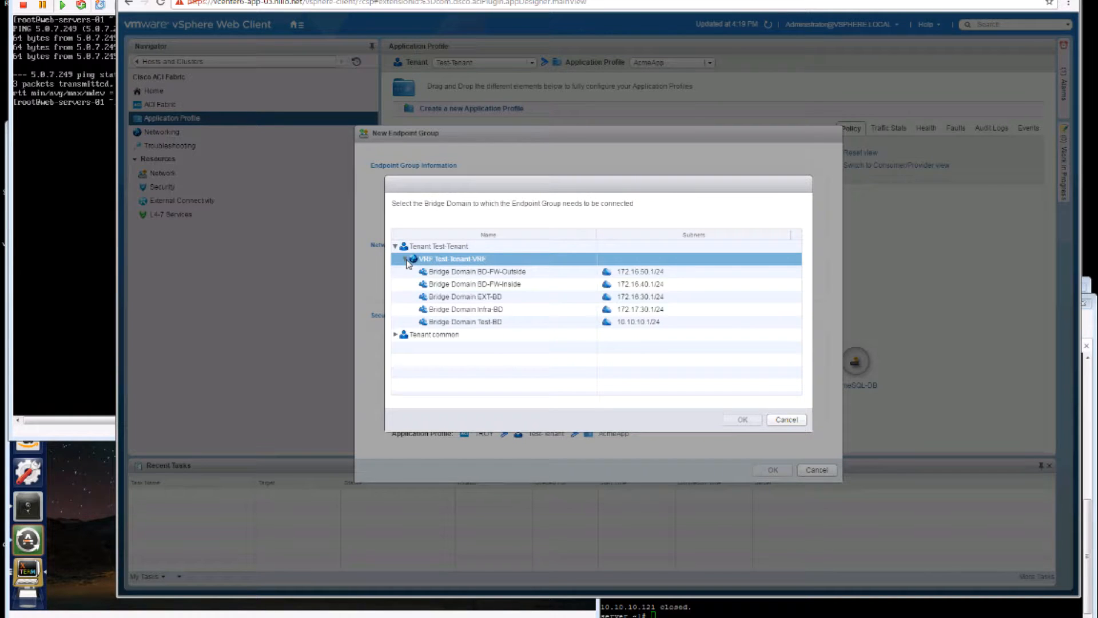
pyautogui.click(617, 320)
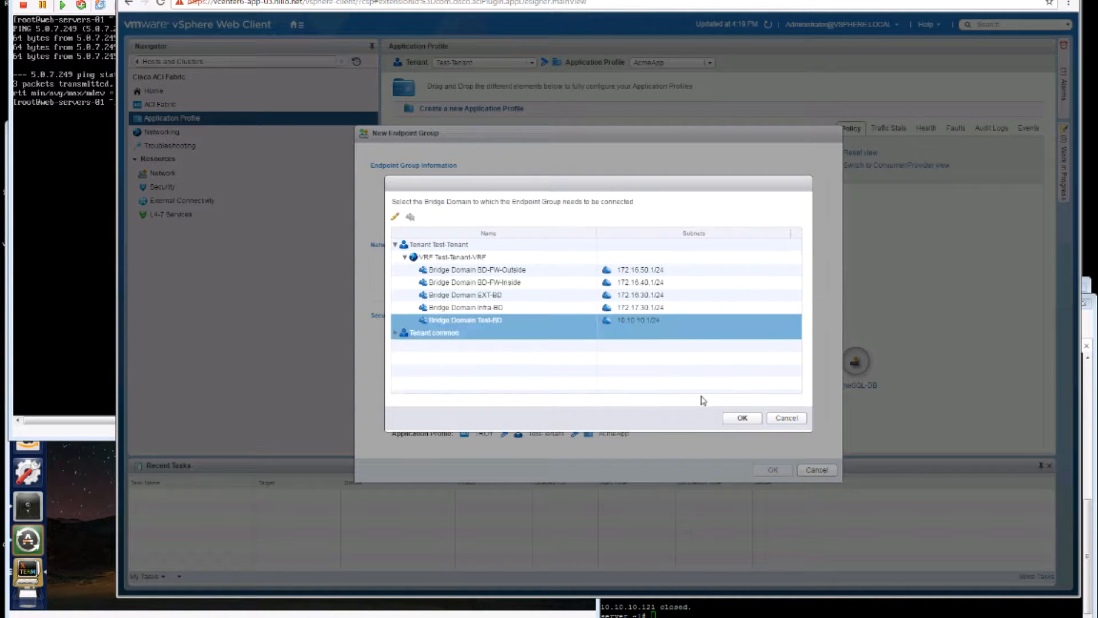
pyautogui.click(742, 417)
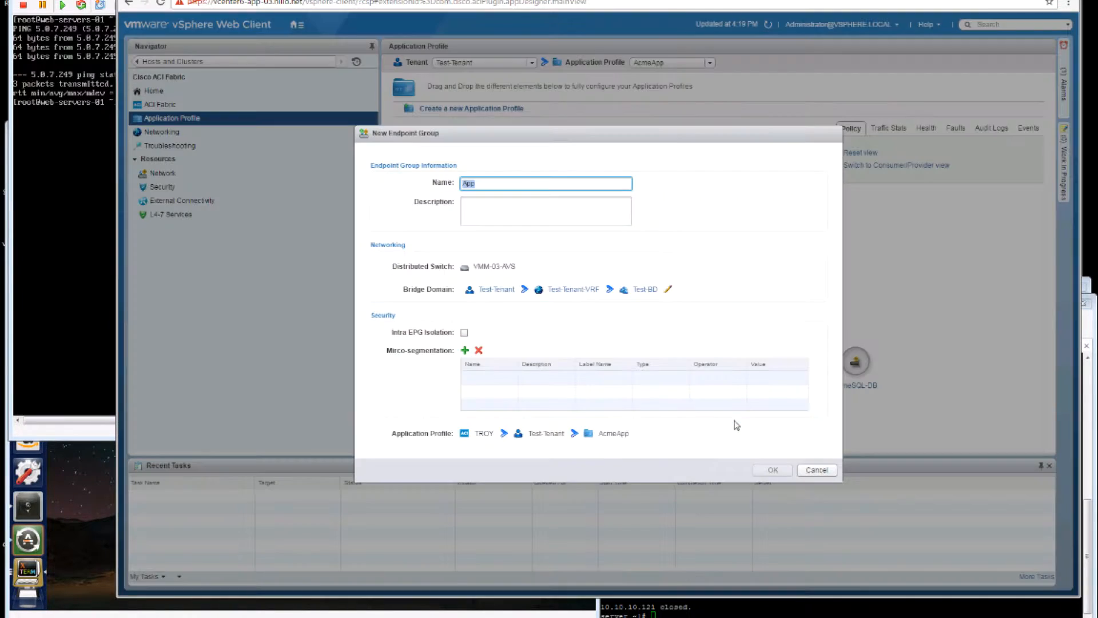
# Enable intra-EPG isolation on the App endpoint group and define a micro-segmentation attribute named select-app-vm of type Custom Attribute.
pyautogui.click(465, 332)
pyautogui.click(465, 351)
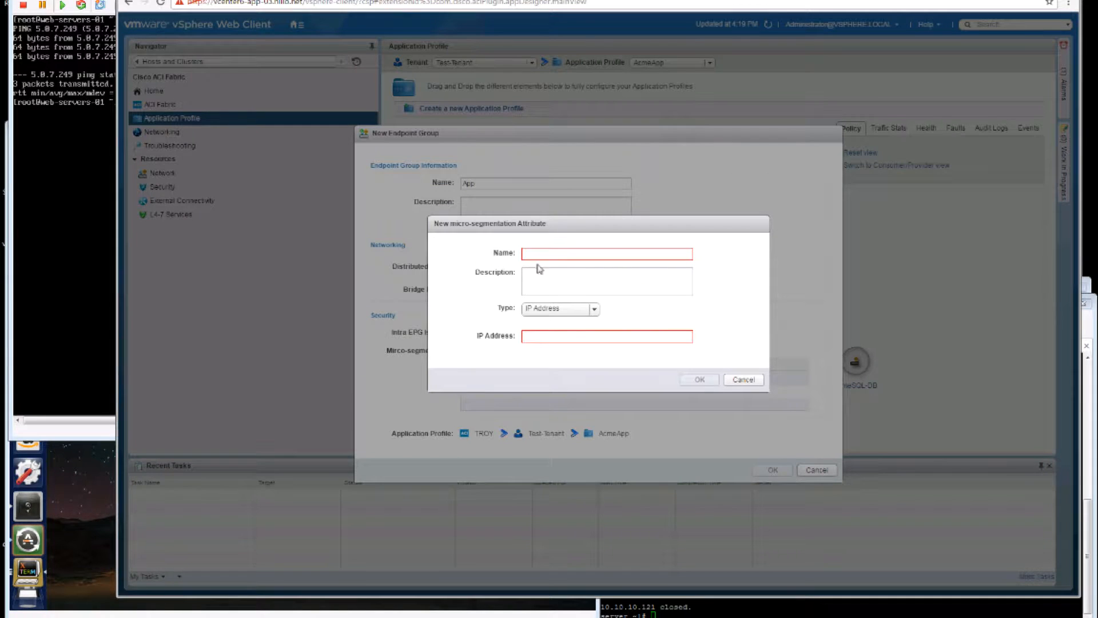
pyautogui.click(553, 256)
pyautogui.write('select-app-vm')
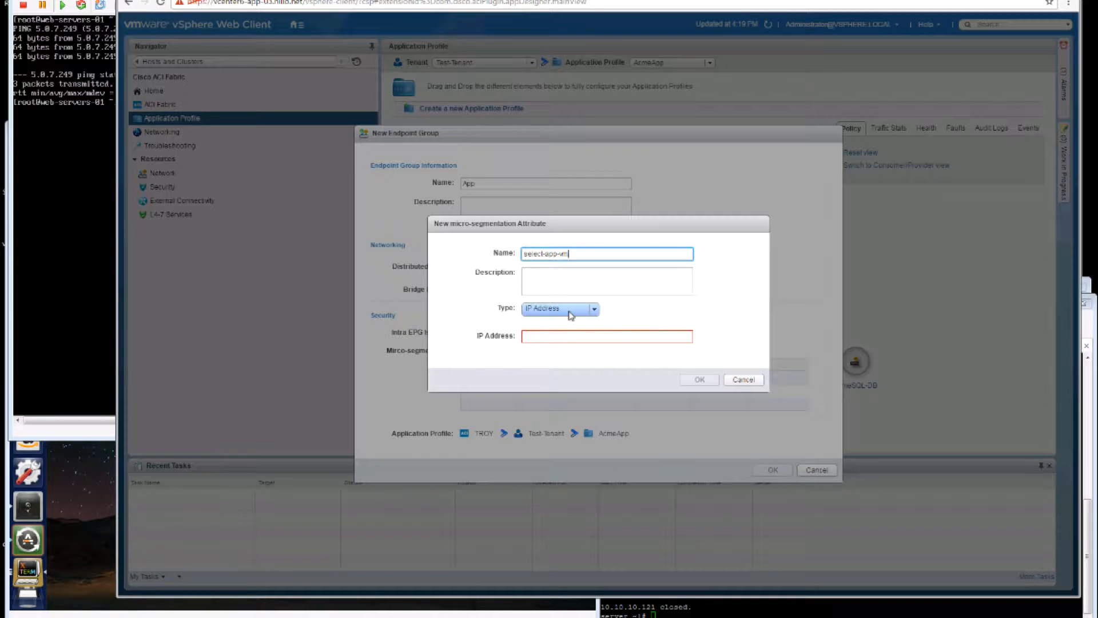
pyautogui.click(569, 308)
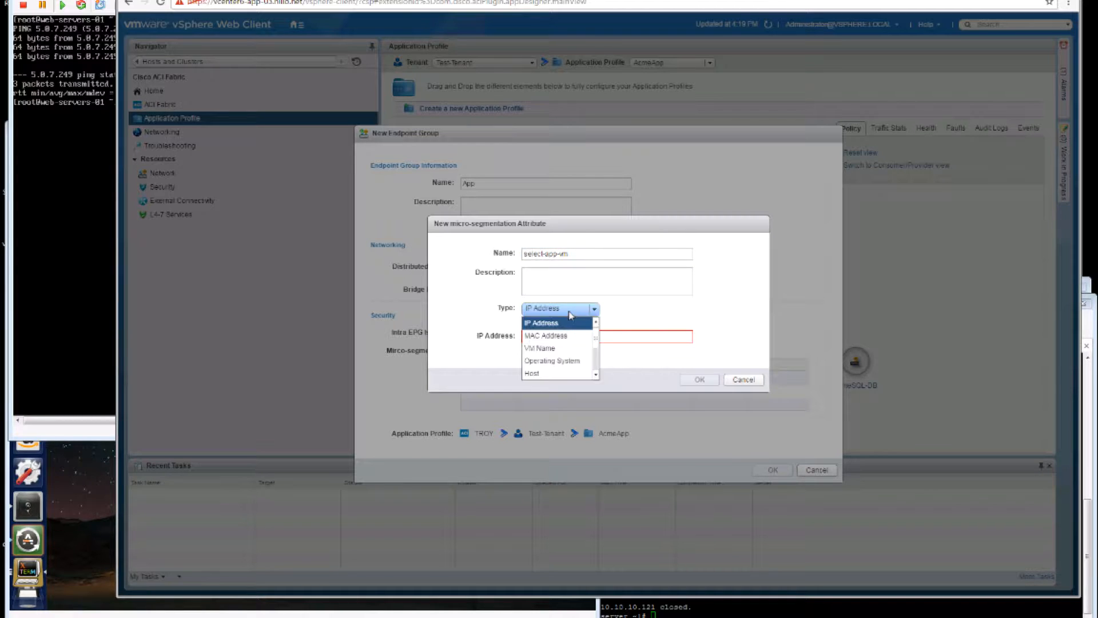
pyautogui.scroll(-1, 596, 370)
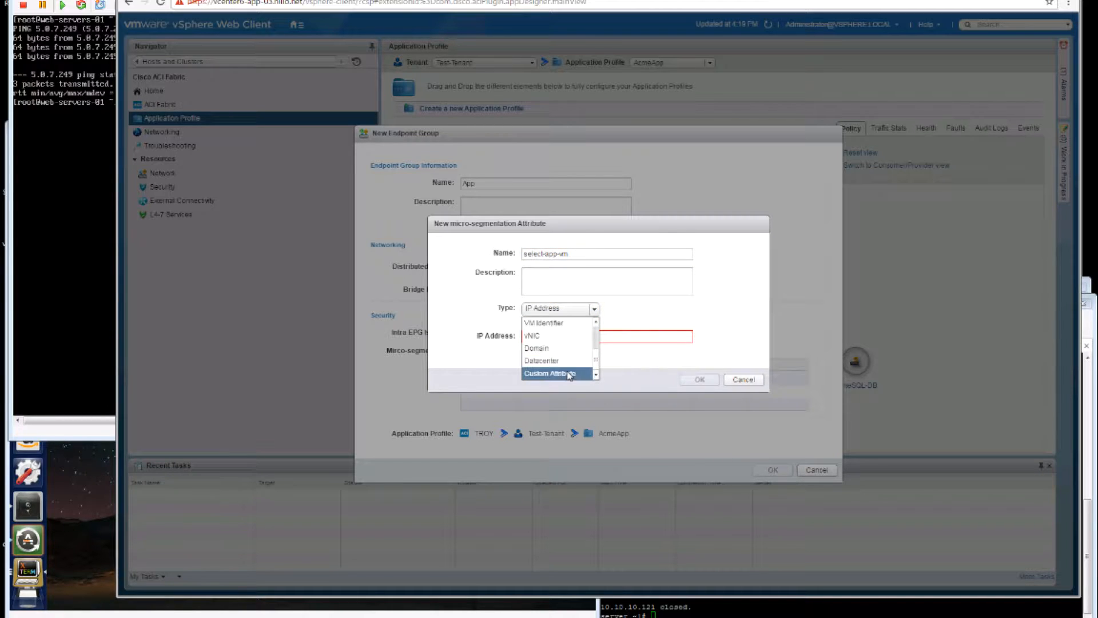
pyautogui.click(550, 373)
# Match select-app-vm to tomcat-server-01's custom attribute AcmeApptier with value app, and save the App endpoint group.
pyautogui.click(709, 350)
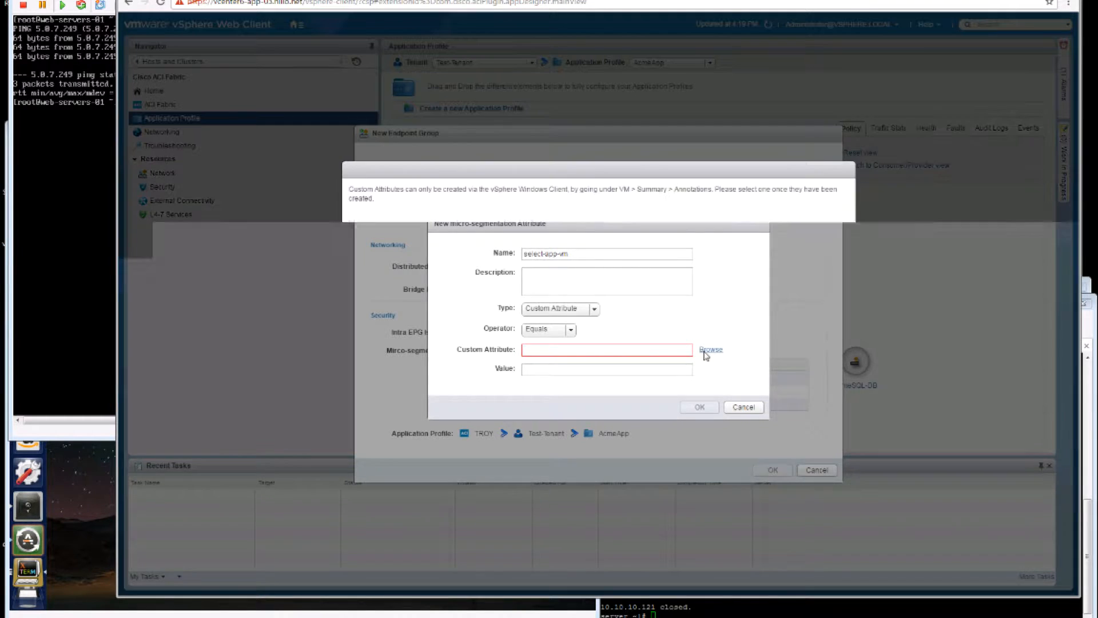
pyautogui.click(406, 255)
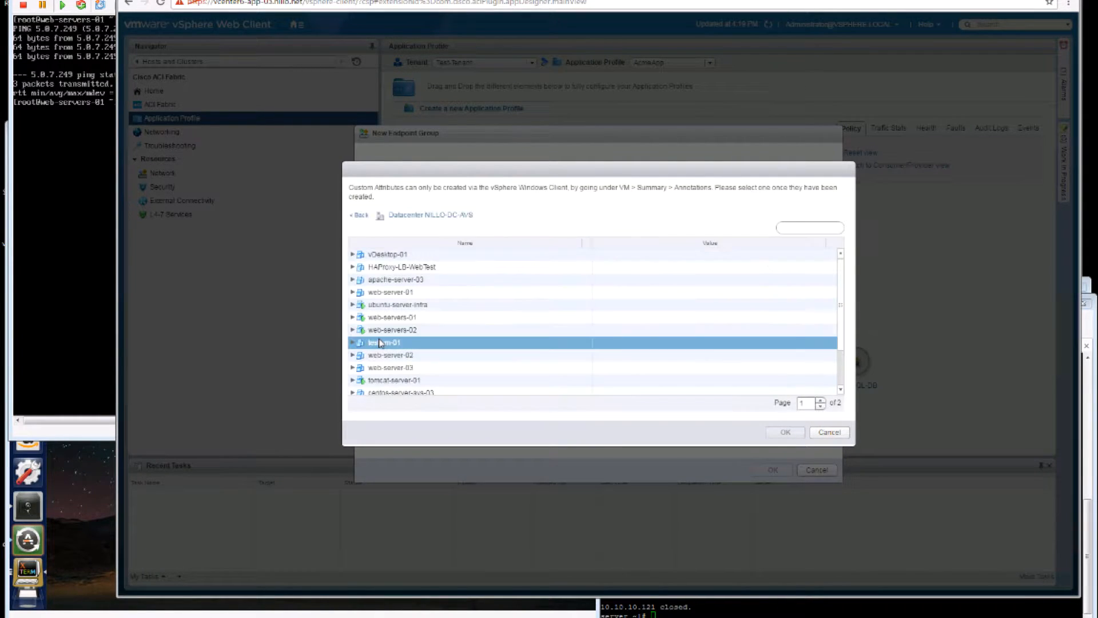
pyautogui.click(352, 381)
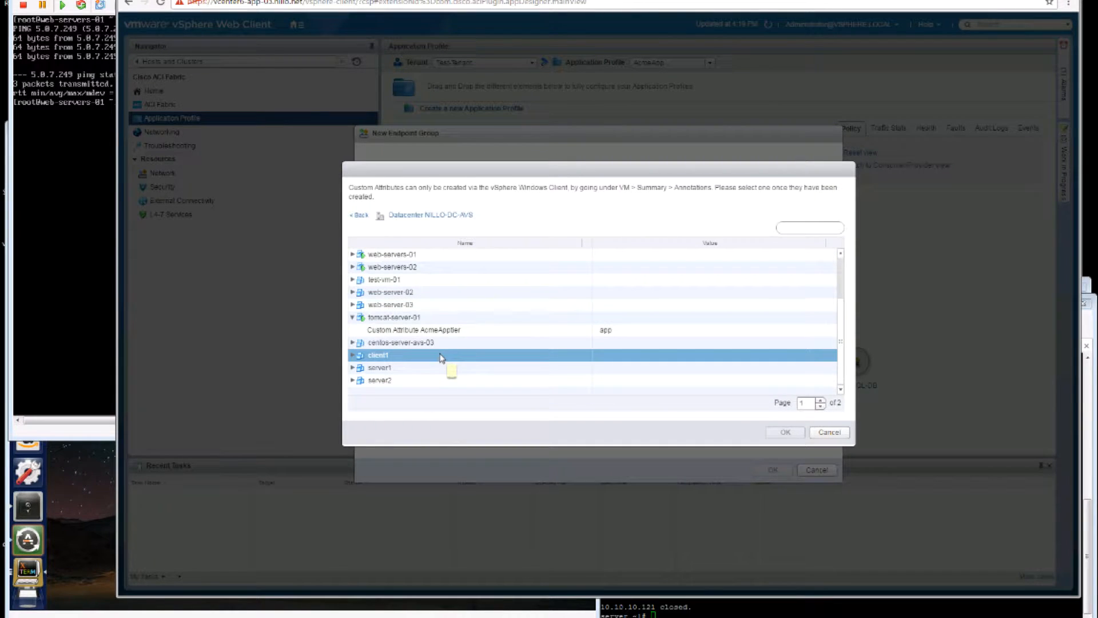
pyautogui.click(405, 331)
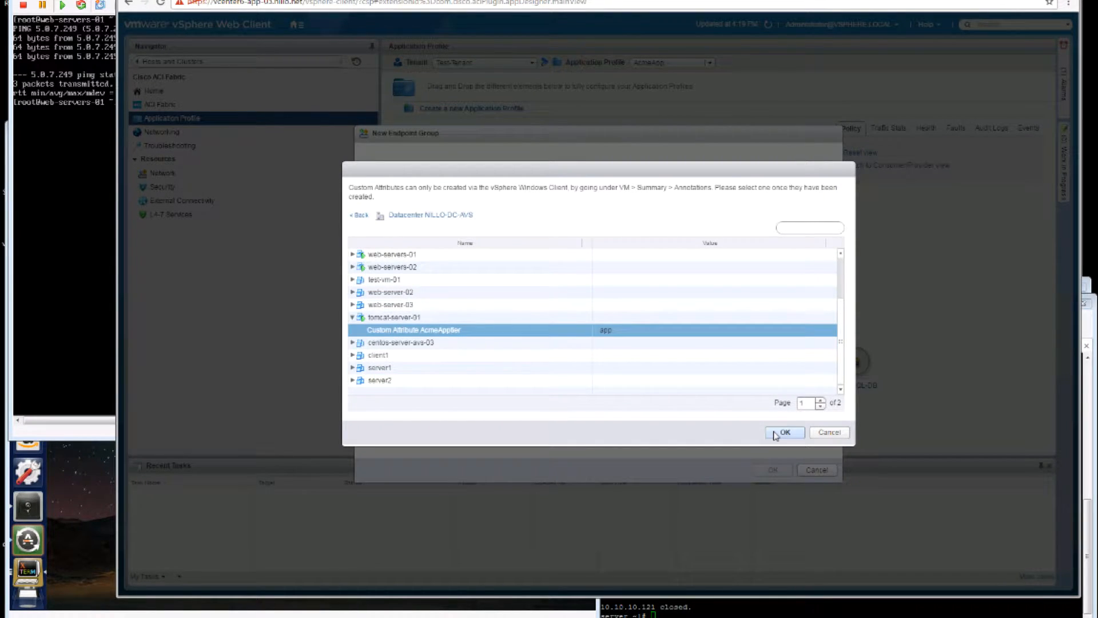
pyautogui.click(785, 432)
pyautogui.click(695, 408)
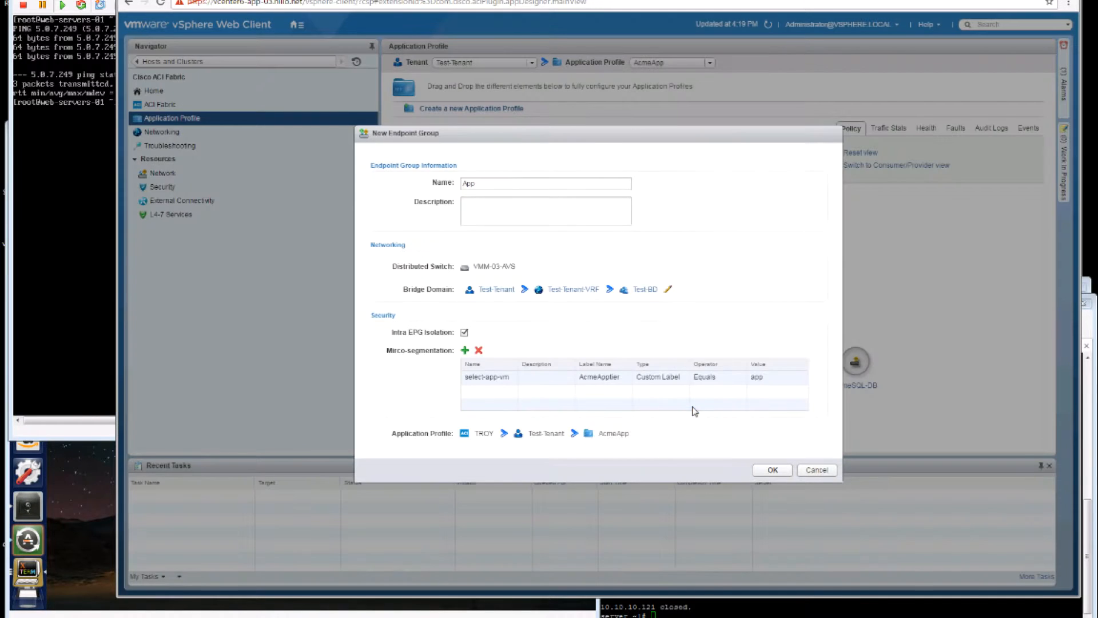
pyautogui.click(773, 470)
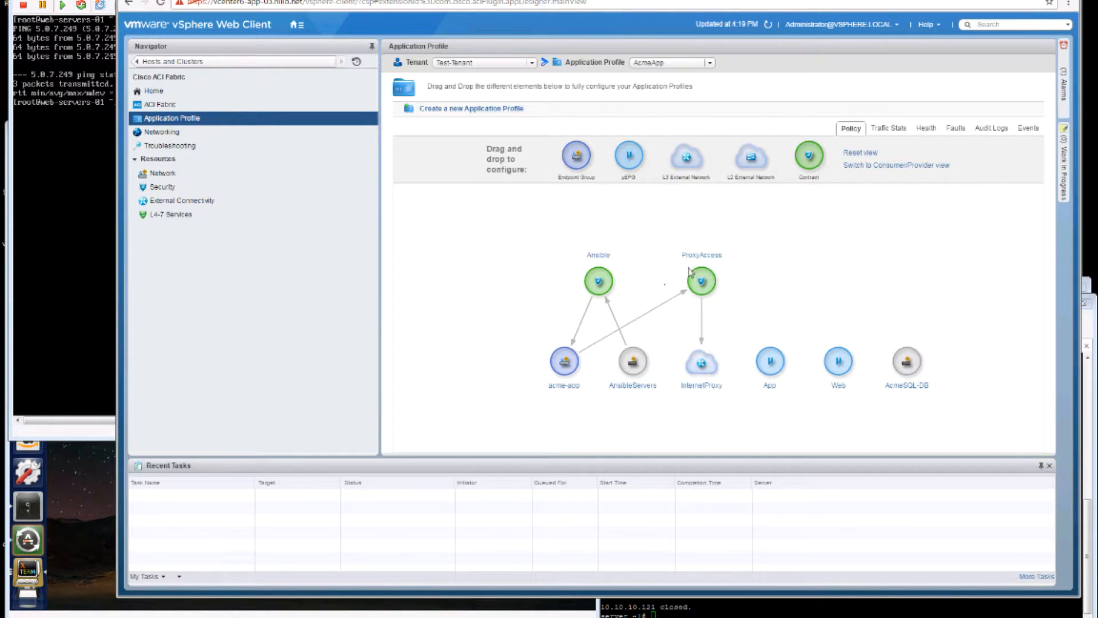
# Add the AcmeApp endpoint groups Web and App as consumers of the ProxyAccess contract and save it.
pyautogui.click(702, 256)
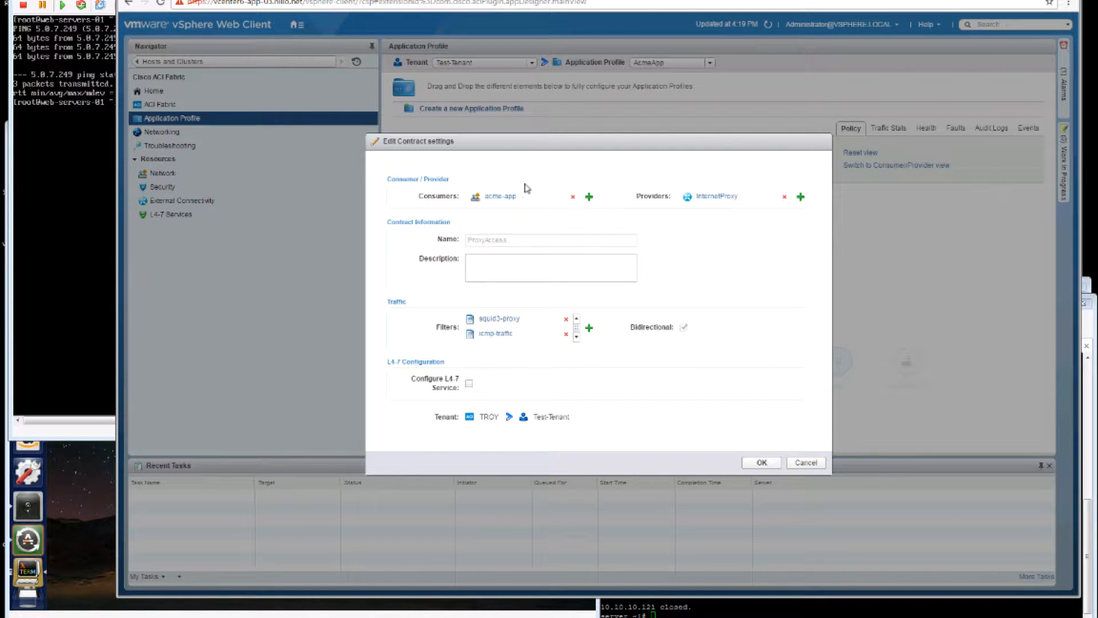
pyautogui.click(589, 197)
pyautogui.click(356, 246)
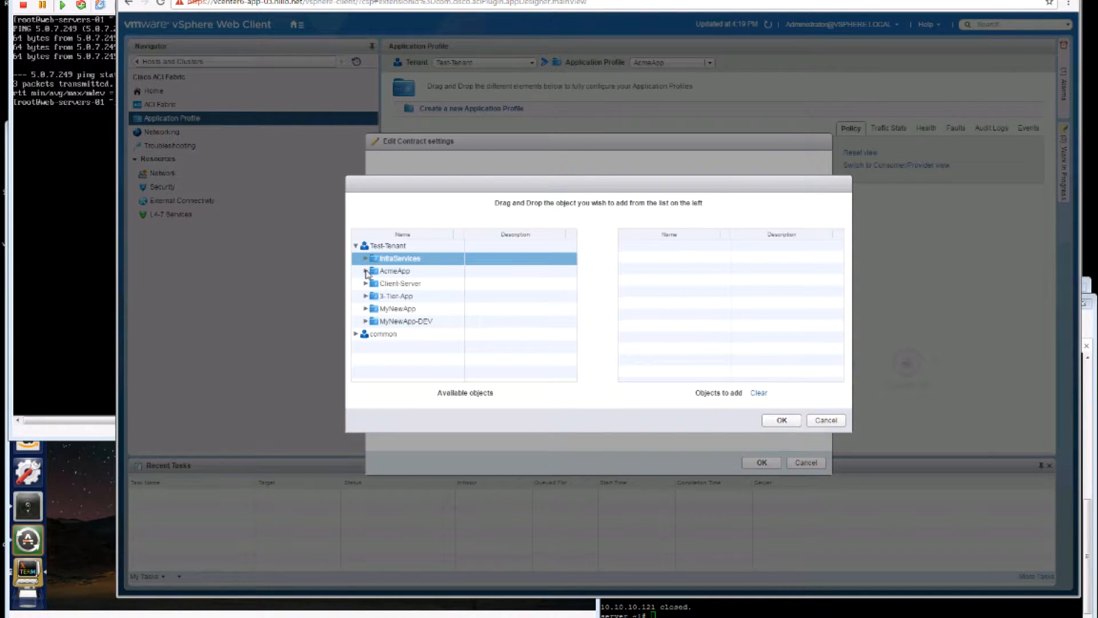
pyautogui.click(366, 272)
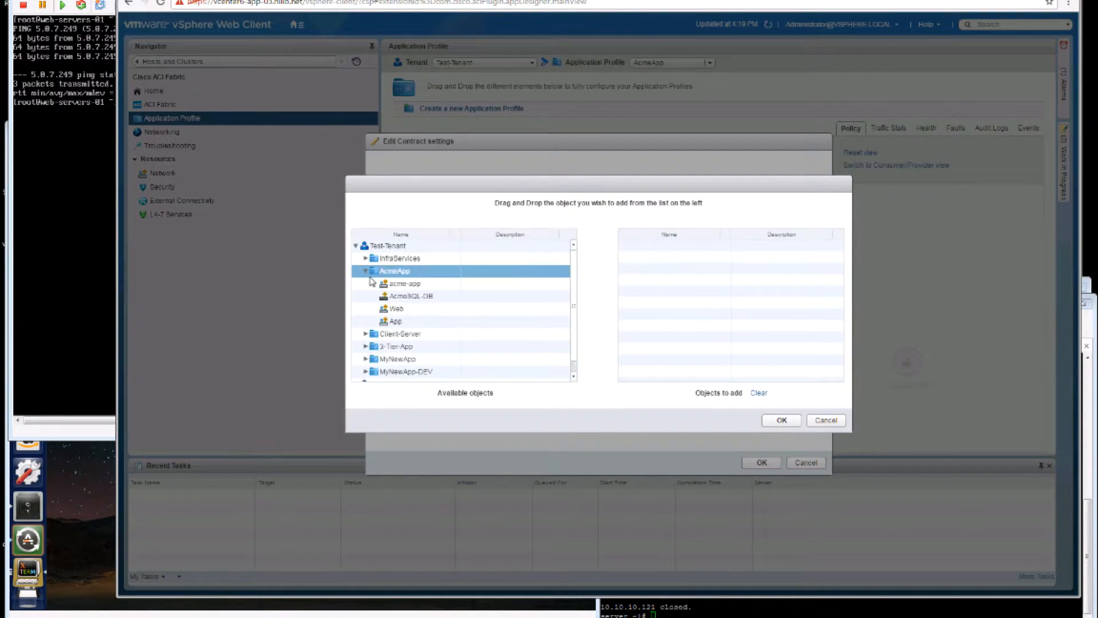
pyautogui.moveTo(389, 314); pyautogui.dragTo(689, 294)
pyautogui.keyDown('shift'); pyautogui.click(402, 324); pyautogui.keyUp('shift')
pyautogui.moveTo(402, 325); pyautogui.dragTo(630, 314)
pyautogui.click(781, 420)
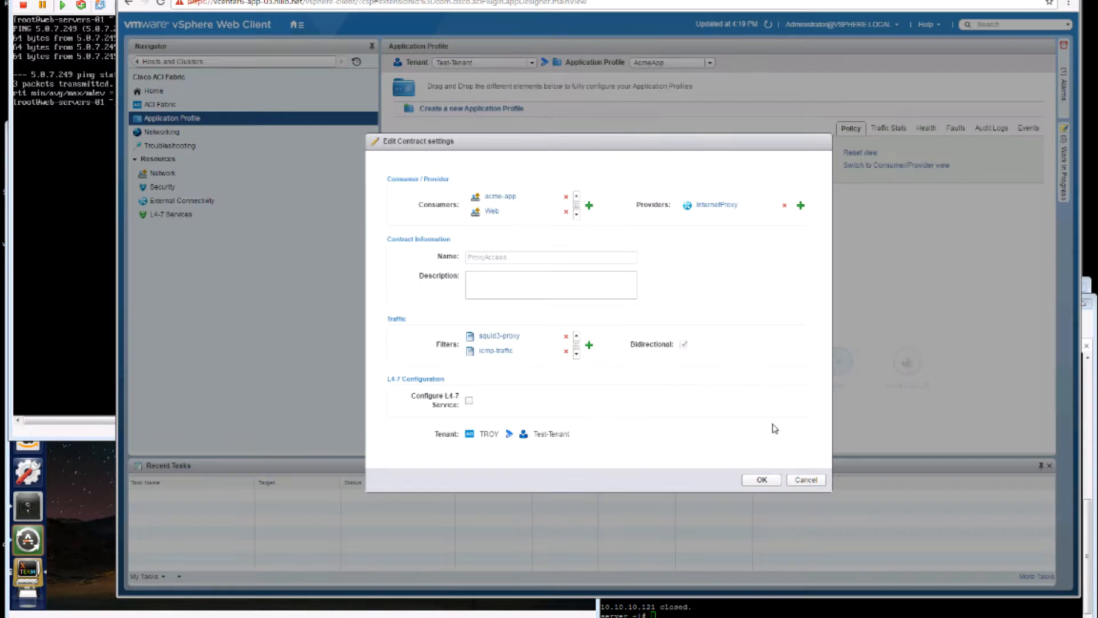
pyautogui.click(762, 479)
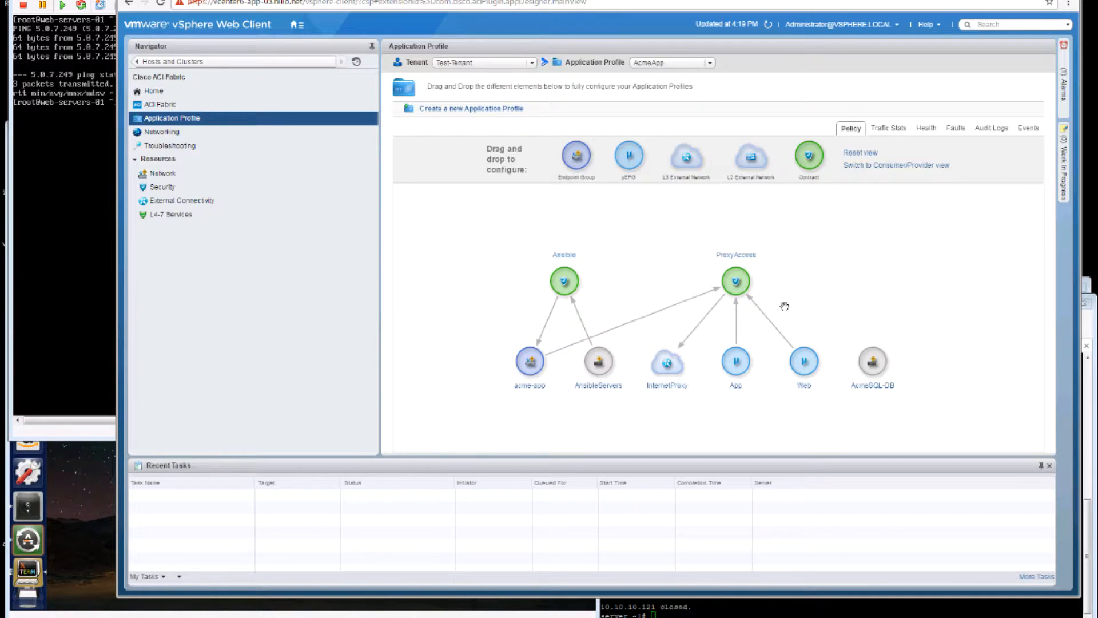
# Add the AcmeApp endpoint groups Web and App as providers of the Ansible contract and save it.
pyautogui.moveTo(564, 260)
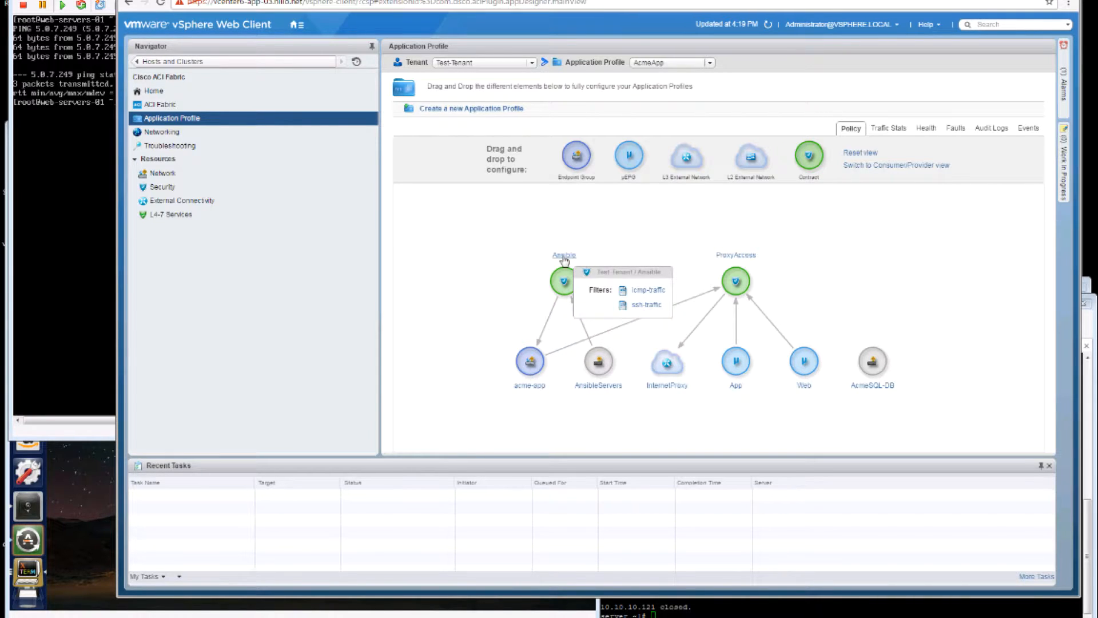
pyautogui.click(564, 259)
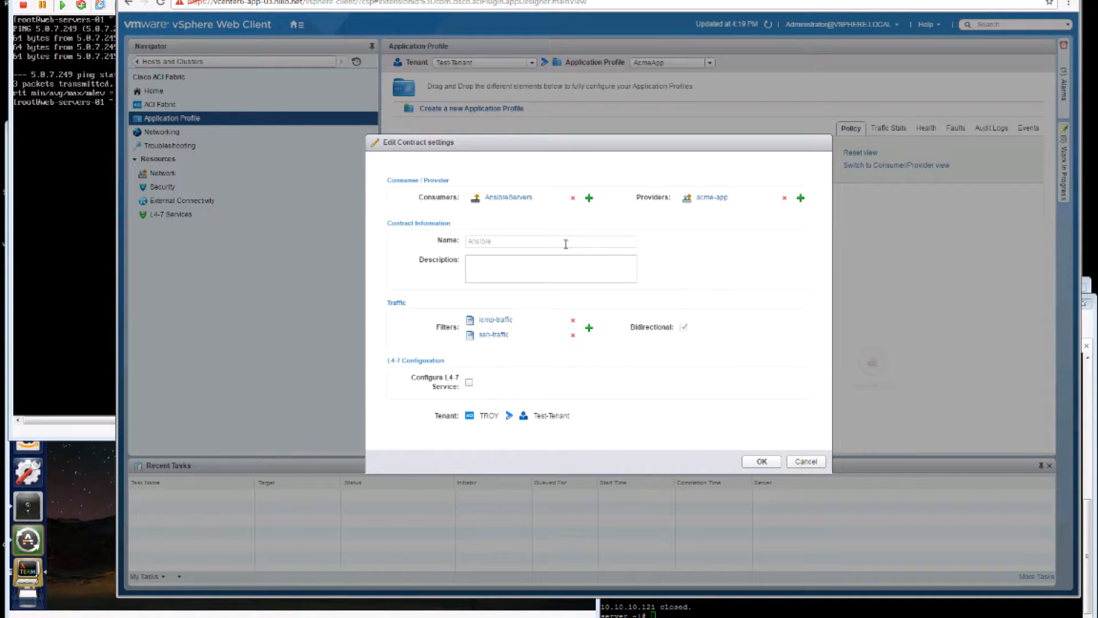
pyautogui.click(800, 198)
pyautogui.click(361, 272)
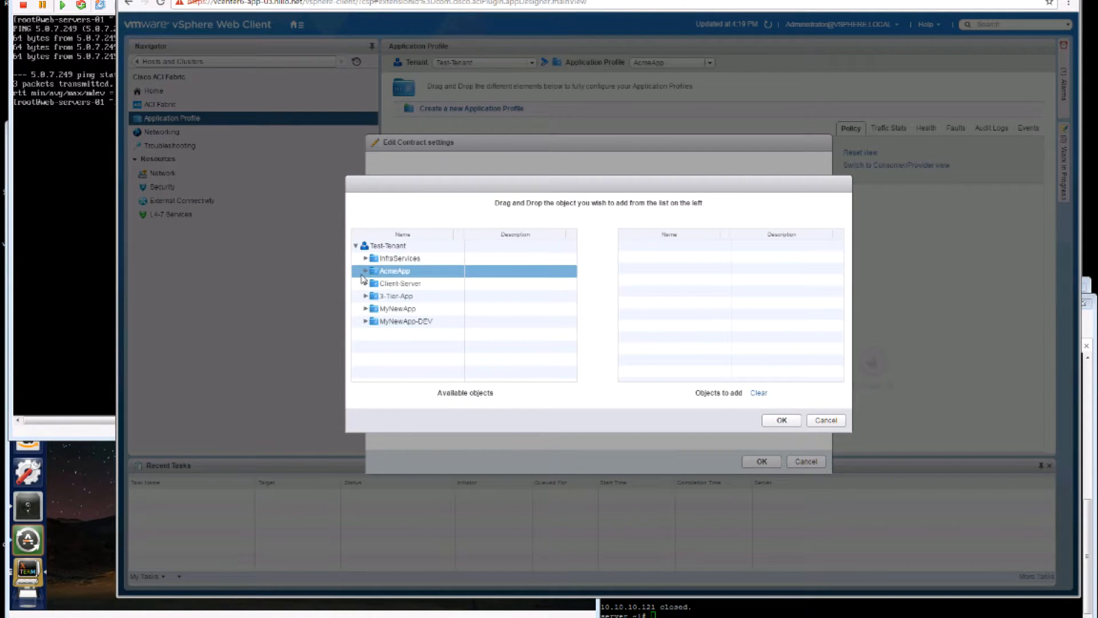
pyautogui.click(365, 271)
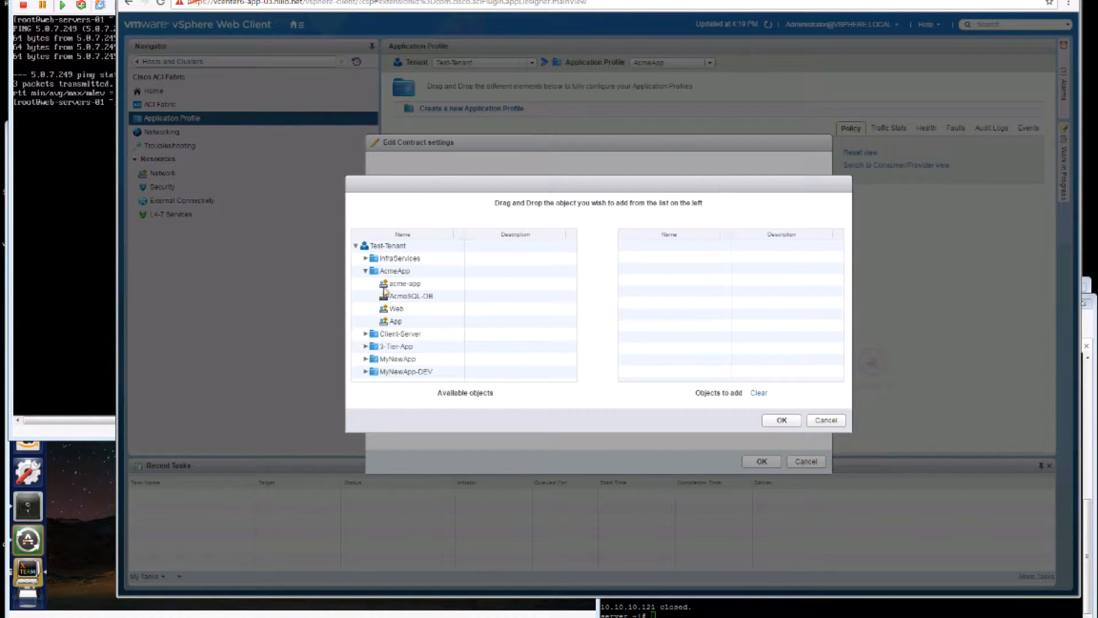
pyautogui.click(395, 310)
pyautogui.moveTo(395, 310); pyautogui.dragTo(686, 307)
pyautogui.moveTo(395, 321); pyautogui.dragTo(663, 312)
pyautogui.click(780, 419)
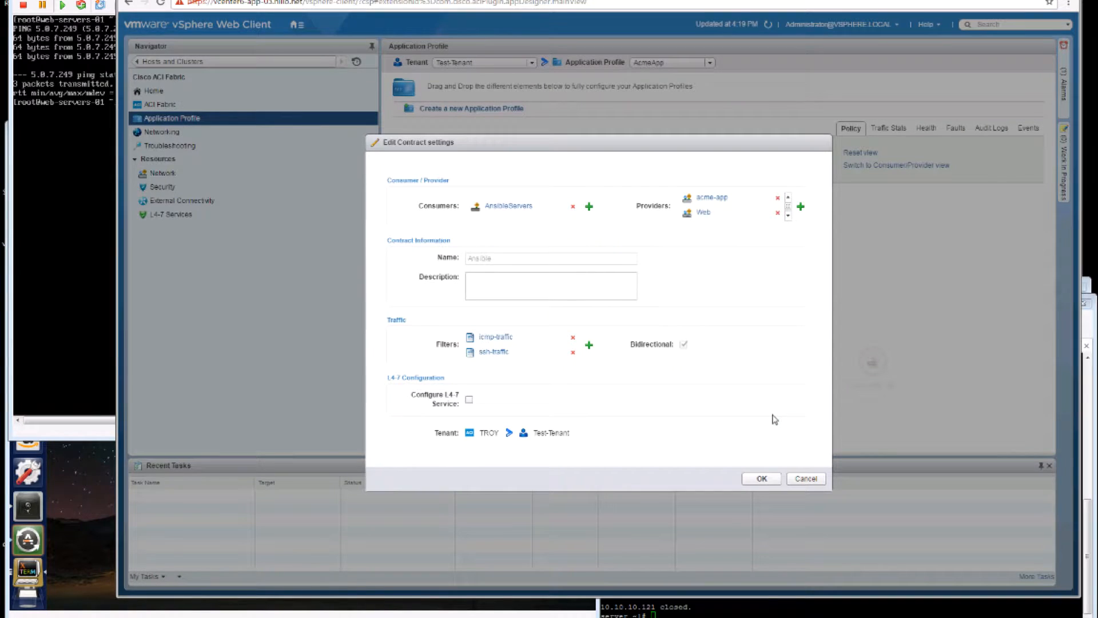
pyautogui.click(762, 479)
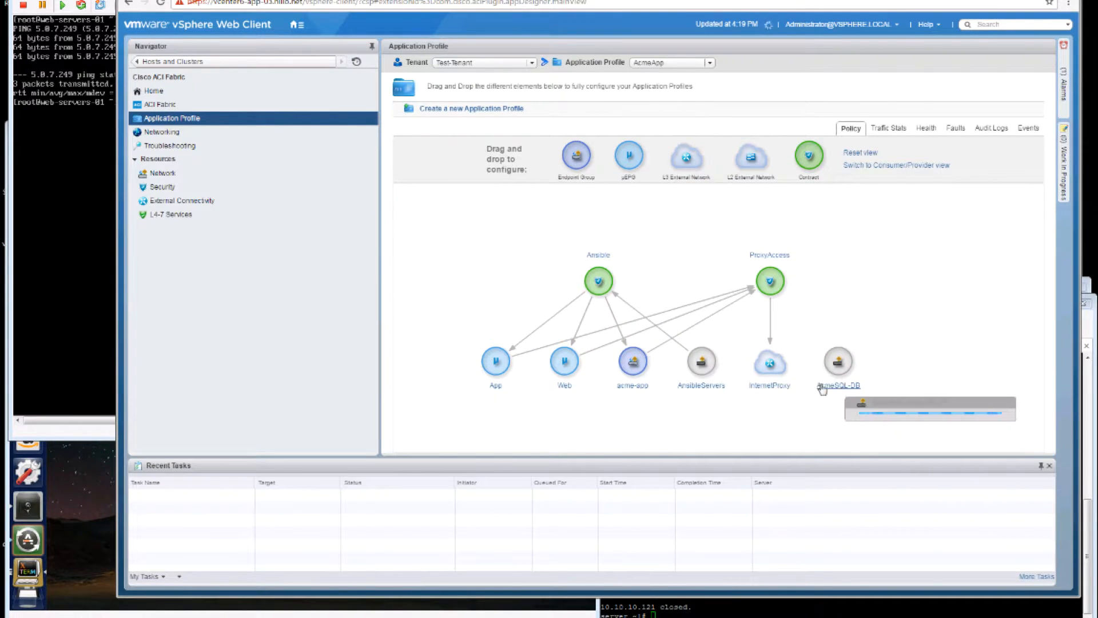
# Switch to the ansible-server session in mRemoteNG, test SSH access to 10.10.10.121, and exit the remote session.
pyautogui.hotkey('alt', 'Tab')
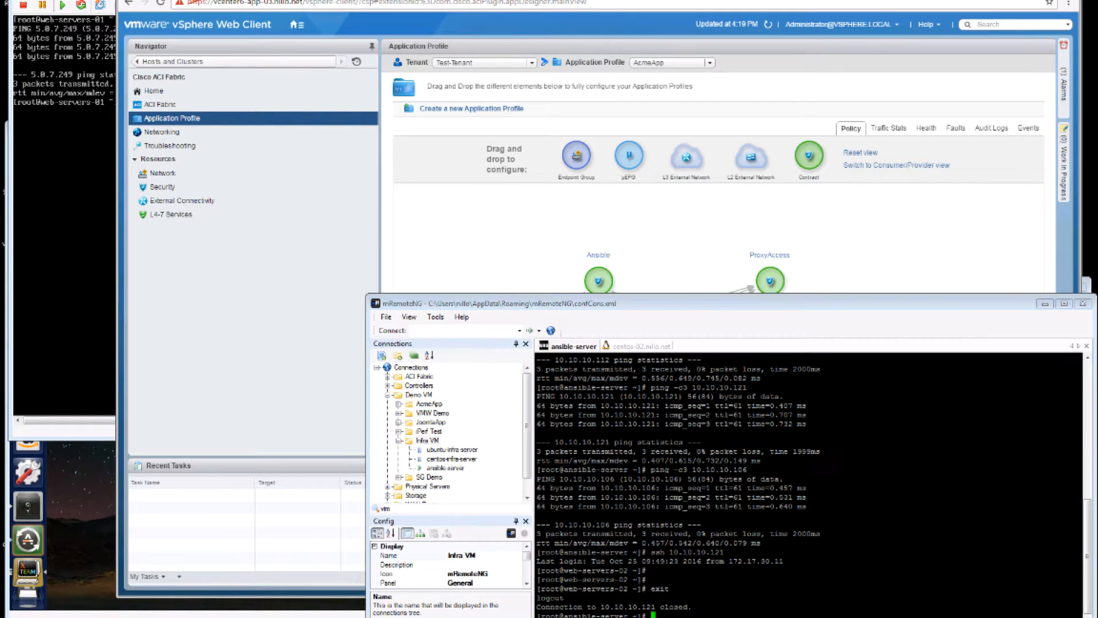
pyautogui.press('Up')
pyautogui.press('Return')
pyautogui.press('Return')
pyautogui.press('Return')
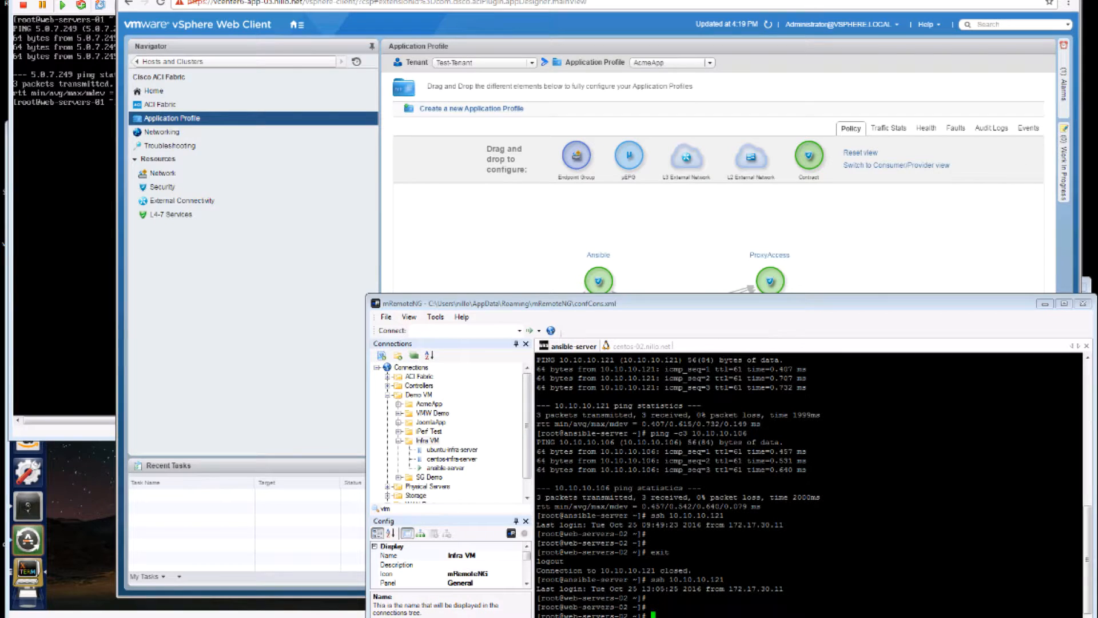
pyautogui.write('exit')
pyautogui.press('Return')
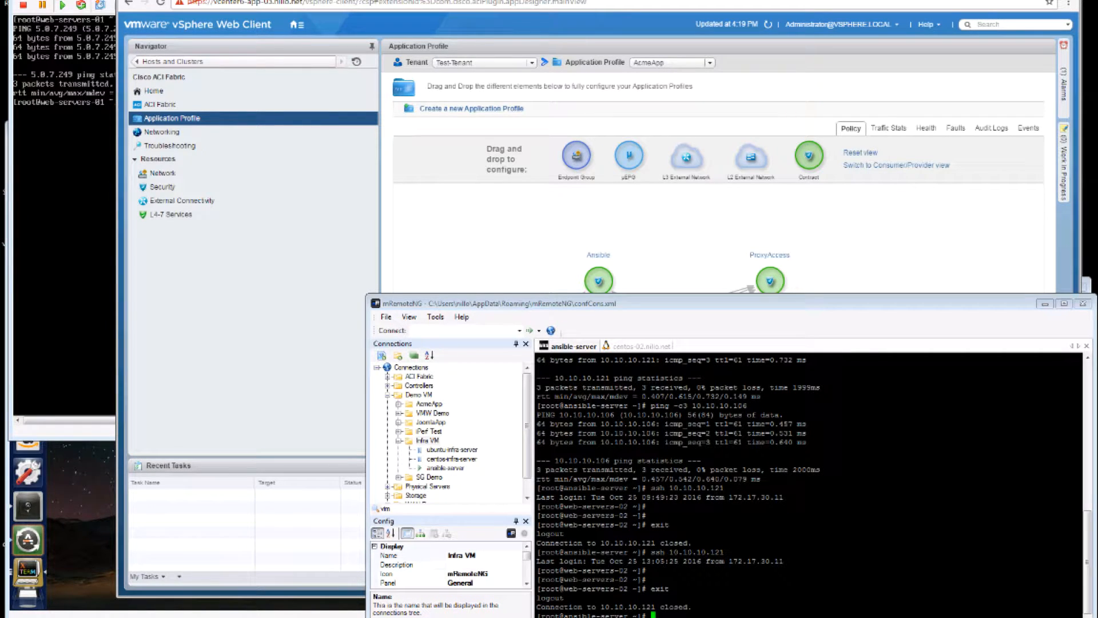
# Switch to the web-servers-01 console and start a continuous ping to 5.0.7.249.
pyautogui.click(63, 0)
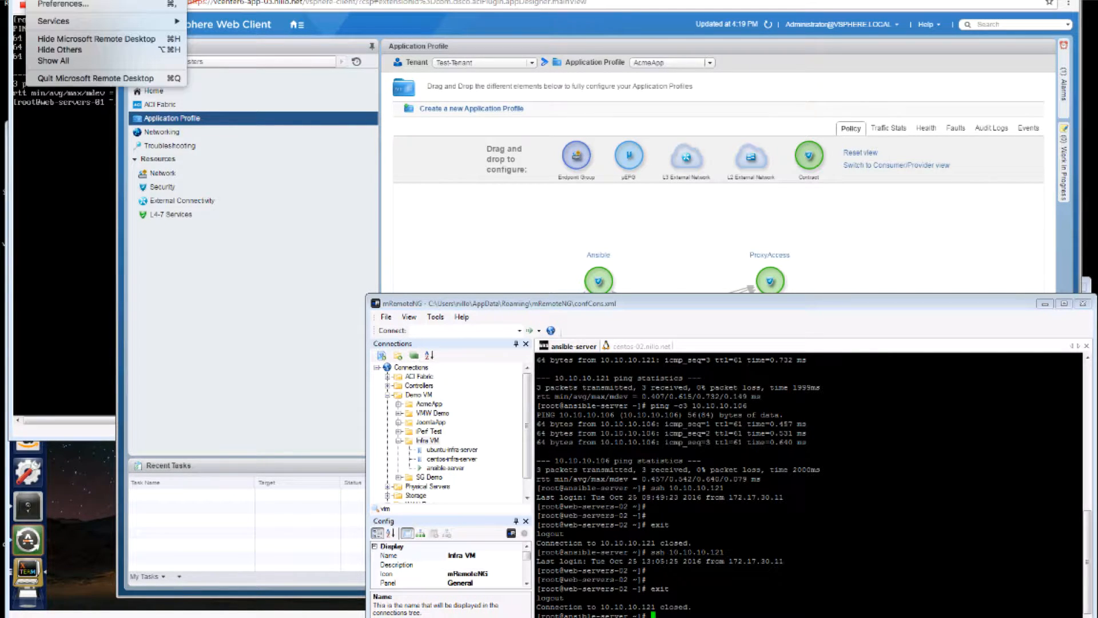
pyautogui.click(96, 39)
pyautogui.click(67, 175)
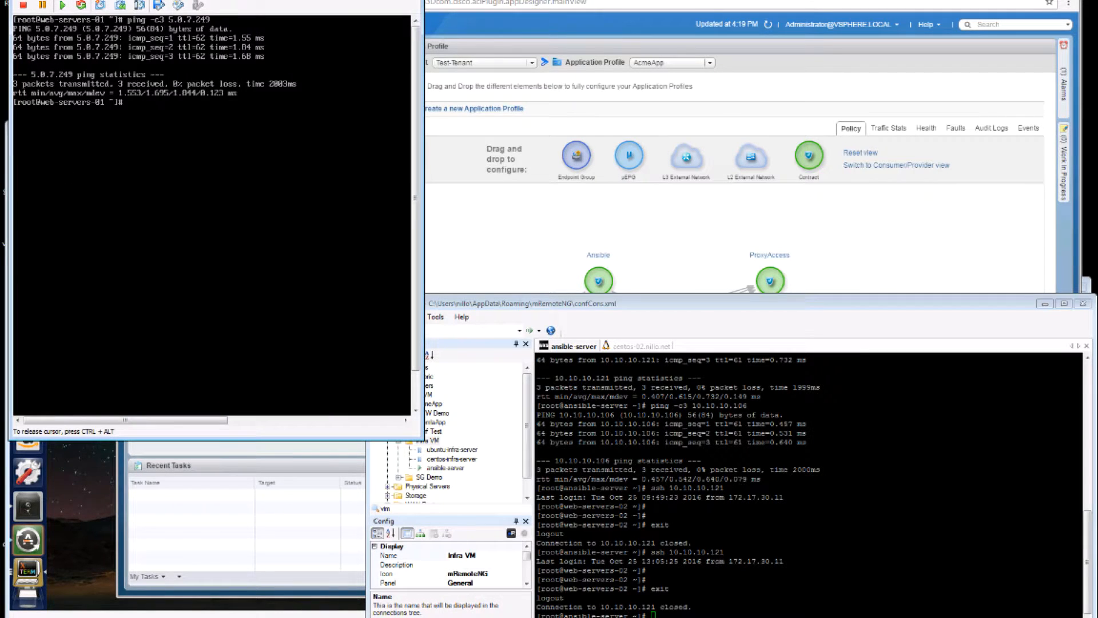
pyautogui.press('Up')
pyautogui.press('Left')
pyautogui.press('Left')
pyautogui.press('Left')
pyautogui.press('Left')
pyautogui.press('Left')
pyautogui.press('Left')
pyautogui.press('Left')
pyautogui.press('Left')
pyautogui.press('Left')
pyautogui.press('Left')
pyautogui.press('BackSpace')
pyautogui.press('BackSpace')
pyautogui.press('BackSpace')
pyautogui.press('BackSpace')
pyautogui.press('BackSpace')
pyautogui.press('BackSpace')
pyautogui.press('BackSpace')
pyautogui.press('BackSpace')
pyautogui.write('ping')
pyautogui.press('Return')
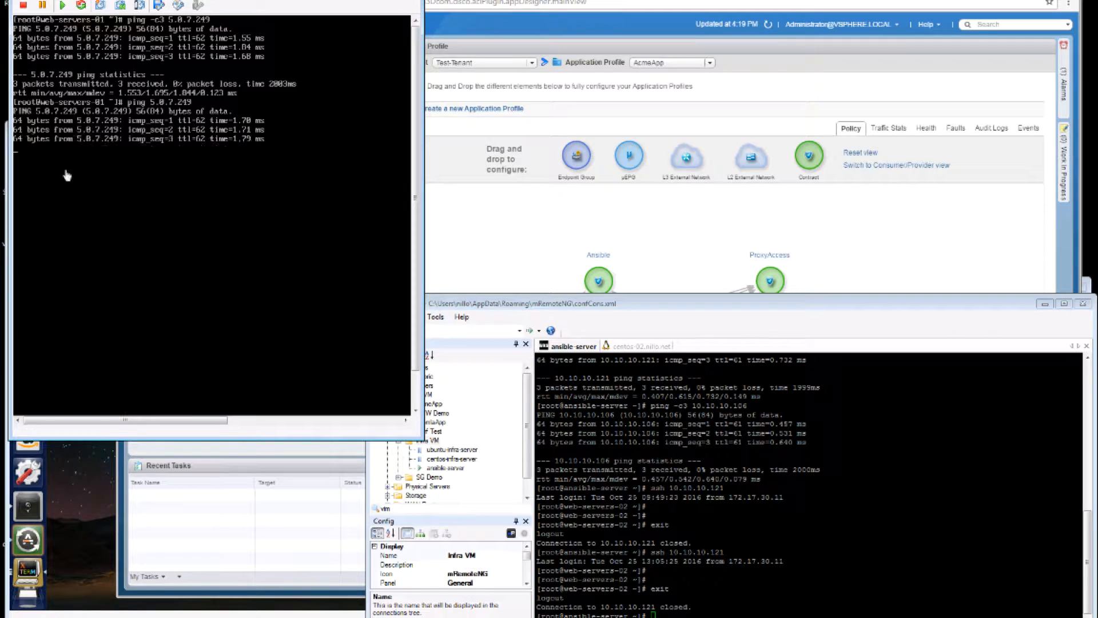
# Check the running pings to 10.10.10.112 and 10.10.10.121 on the test-desktop console, and return to the vSphere Web Client.
pyautogui.click(971, 208)
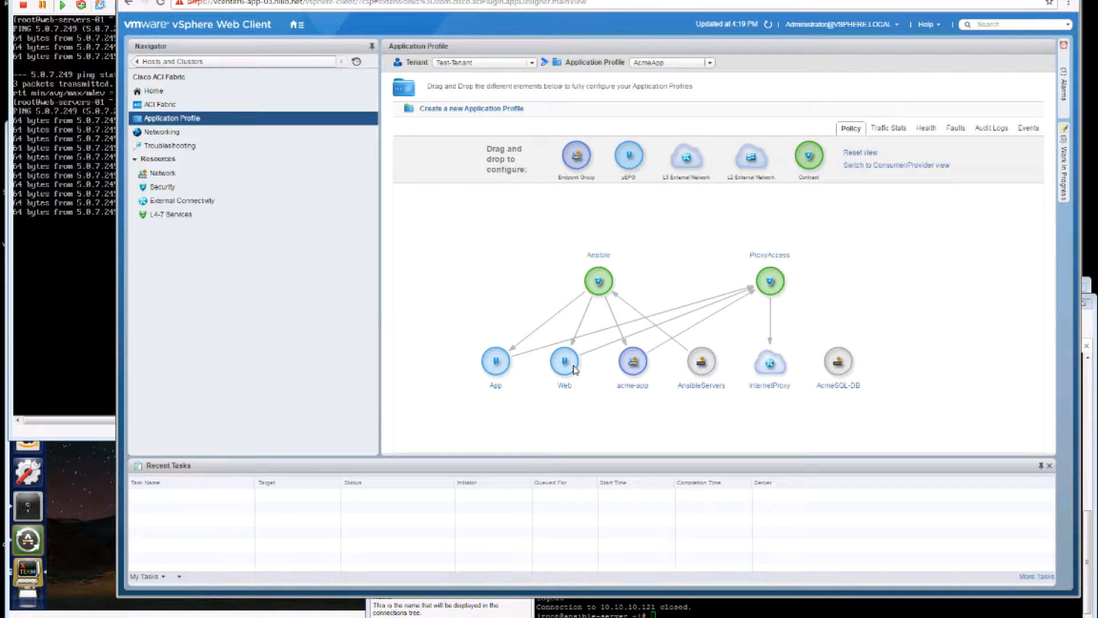
pyautogui.click(111, 616)
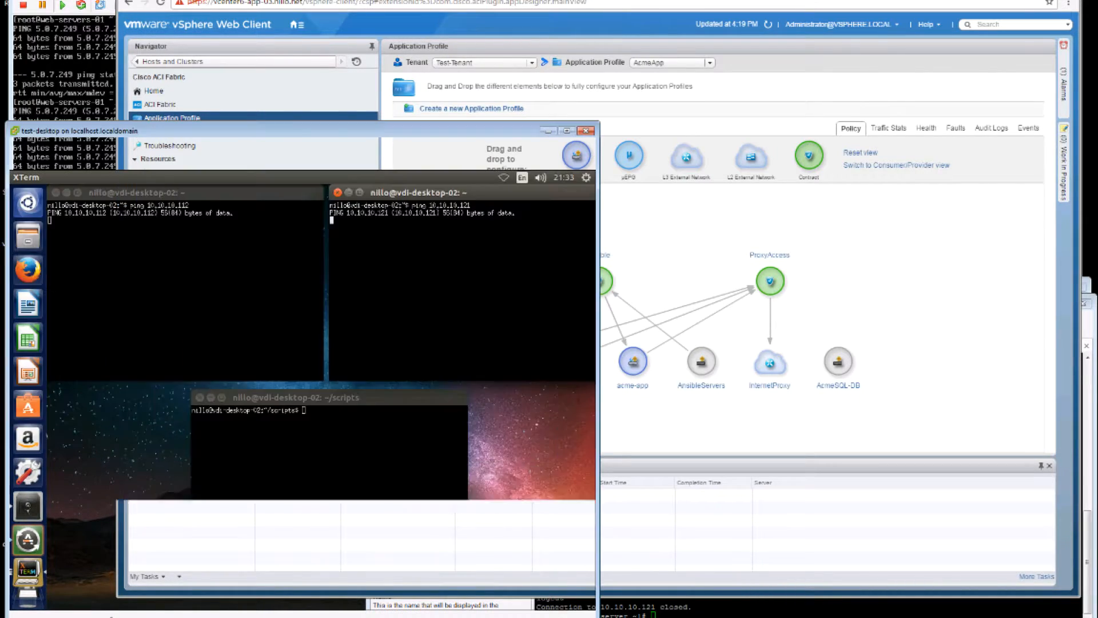
pyautogui.click(828, 227)
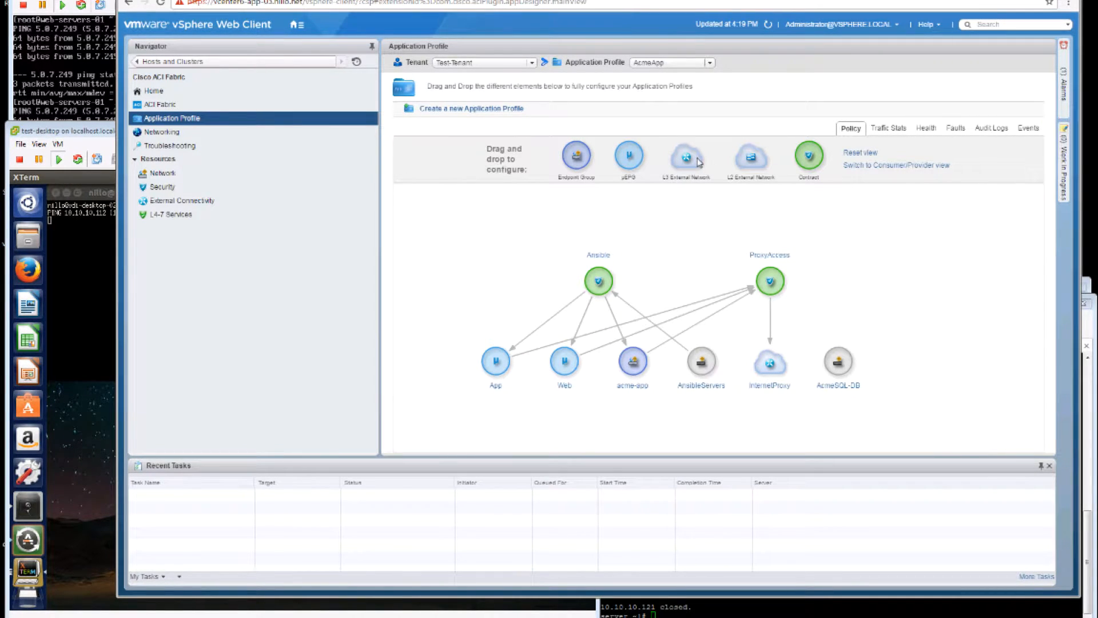
# Add Test-Tenant's L3 external network InternetAccess to the AcmeApp profile and place it just below the Web endpoint group.
pyautogui.moveTo(686, 157); pyautogui.dragTo(713, 259)
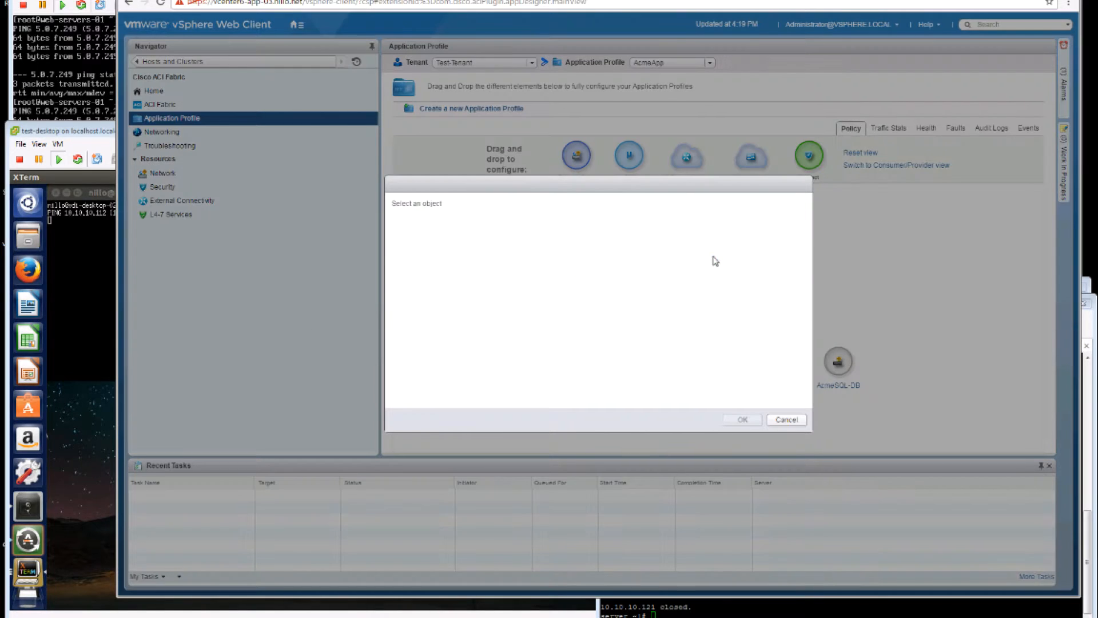
pyautogui.click(403, 260)
pyautogui.click(395, 246)
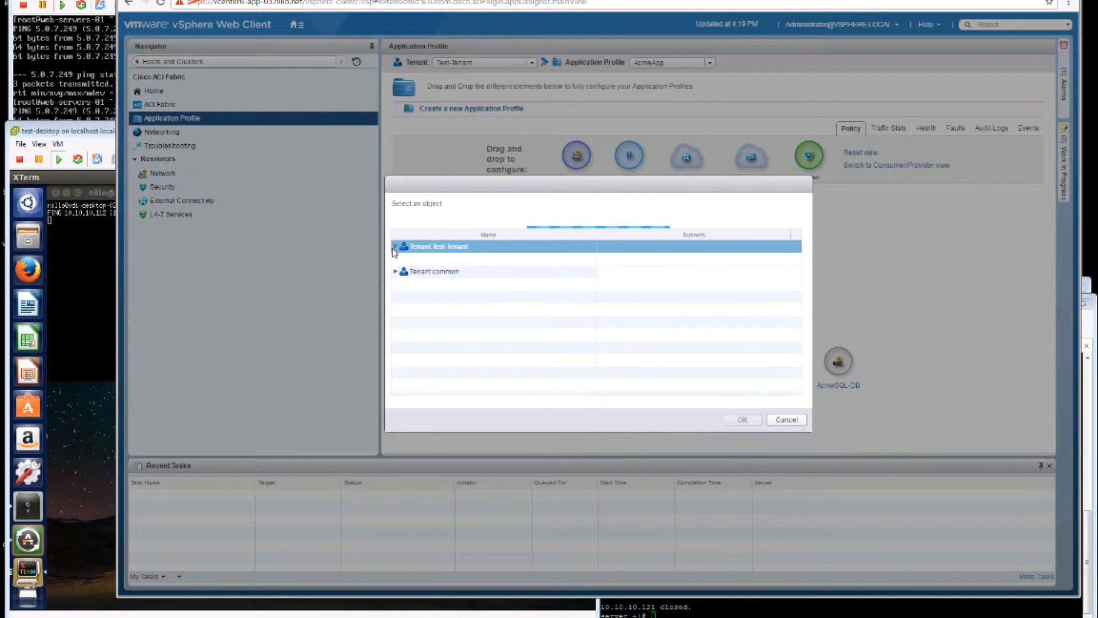
pyautogui.click(518, 259)
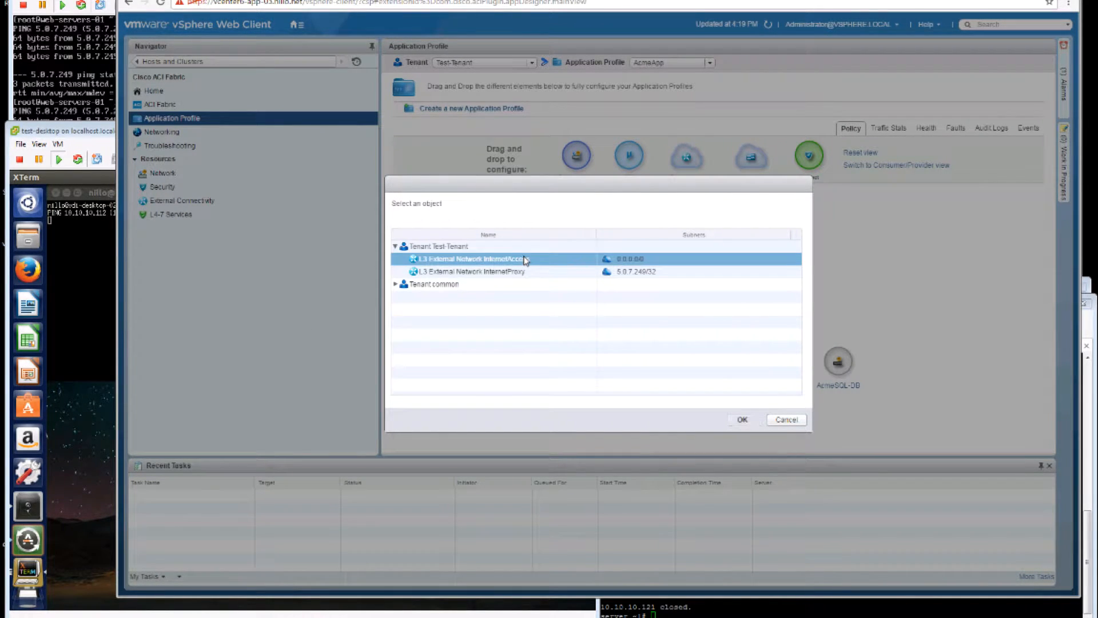
pyautogui.click(725, 421)
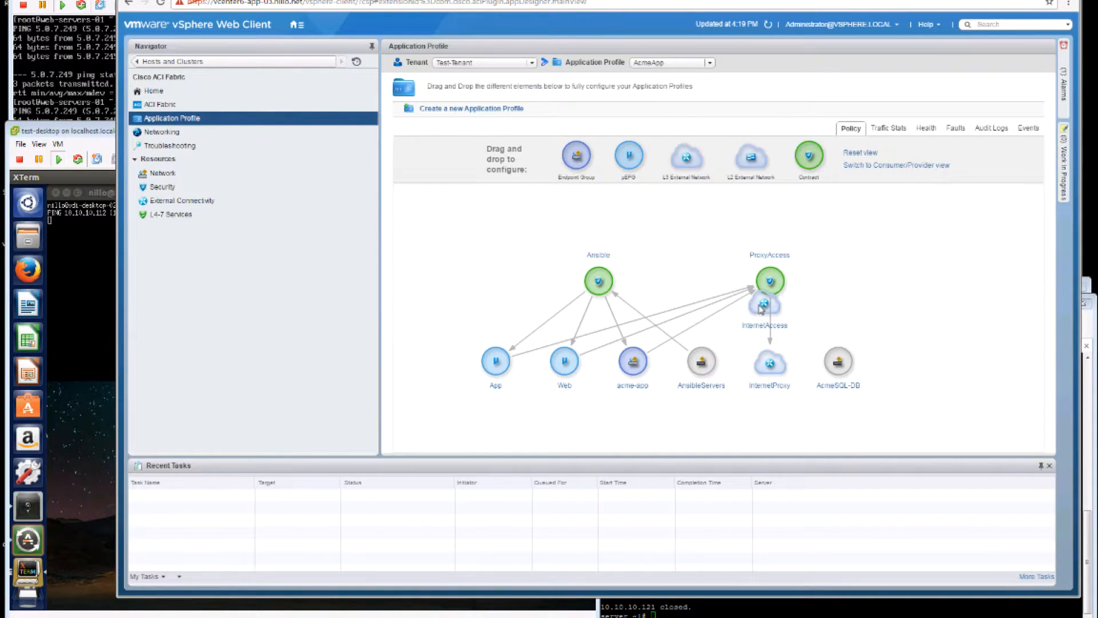
pyautogui.moveTo(762, 314); pyautogui.dragTo(594, 410)
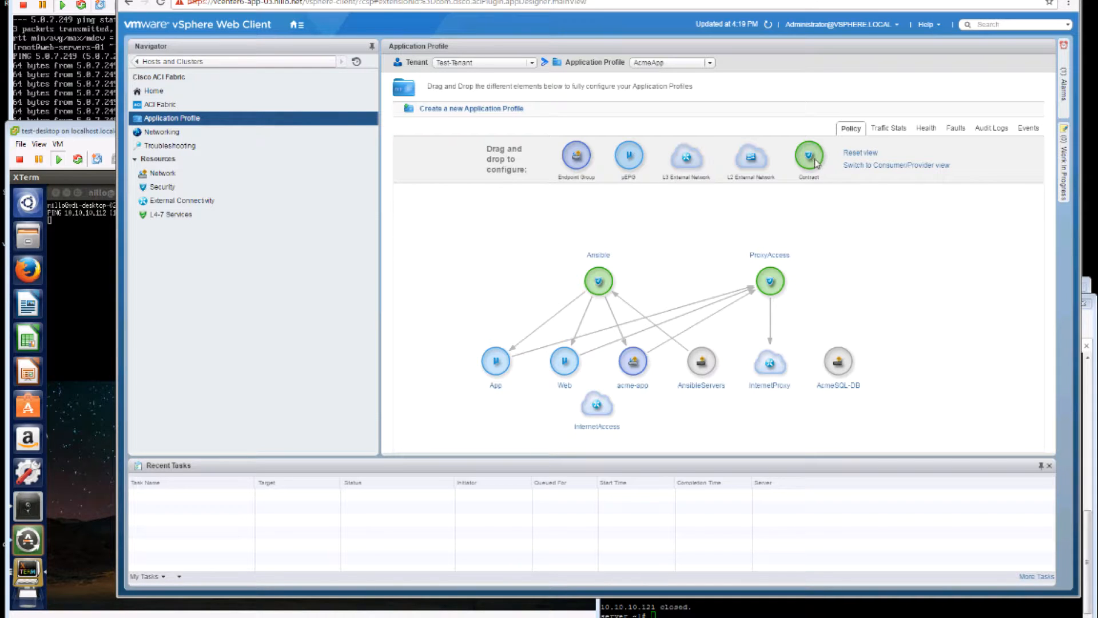
# Create a contract named WebAccess with InternetAccess as consumer and the Web endpoint group as provider.
pyautogui.moveTo(816, 163); pyautogui.dragTo(569, 367)
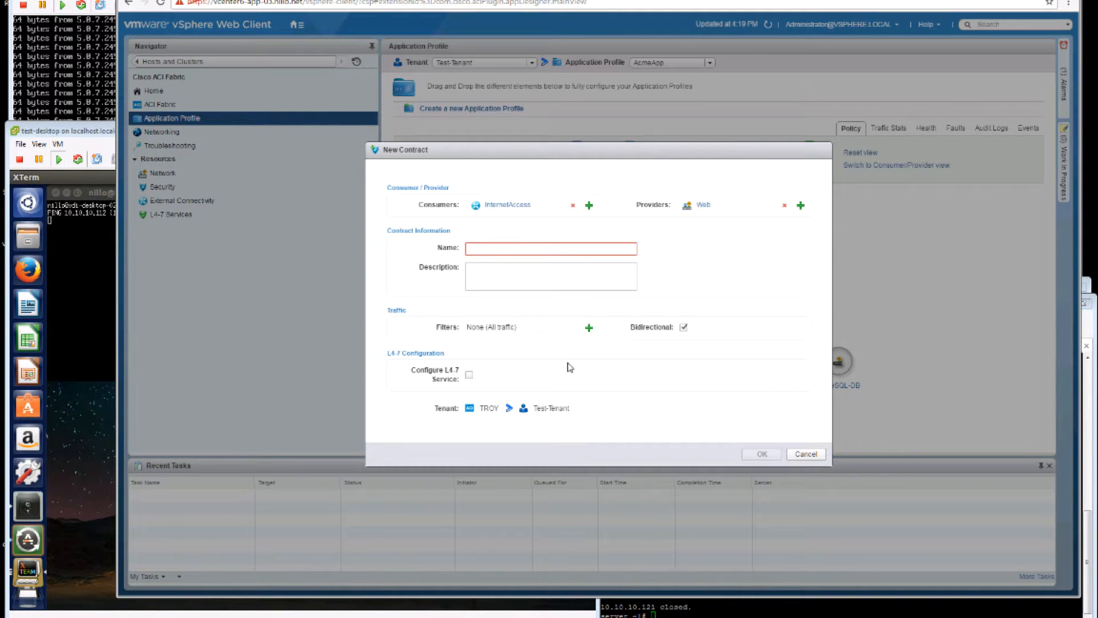
pyautogui.click(484, 248)
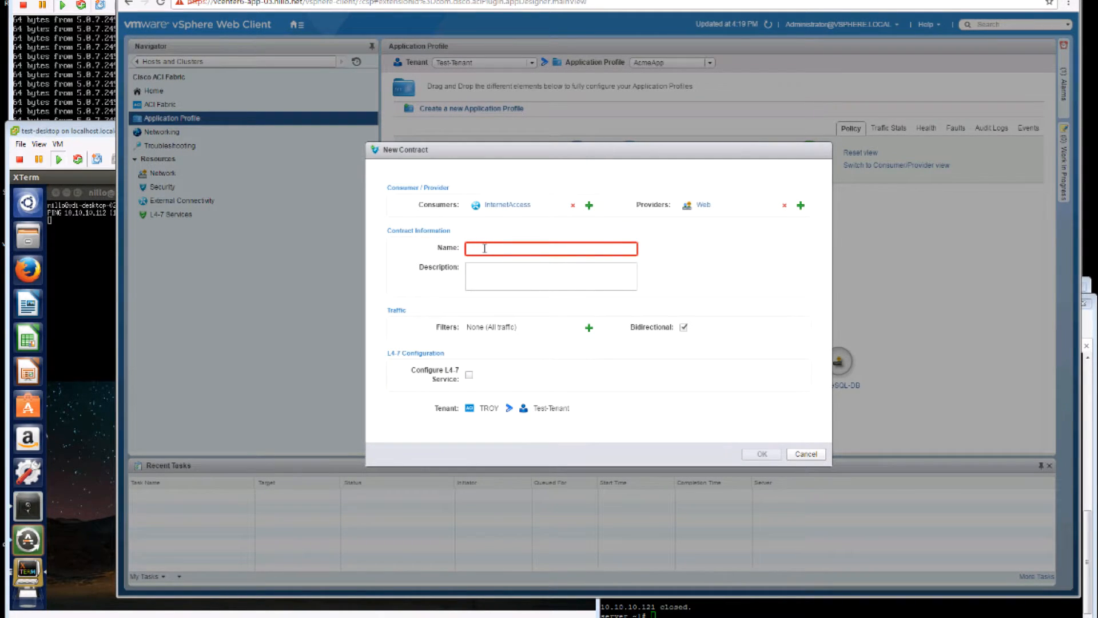
pyautogui.write('WebAccess')
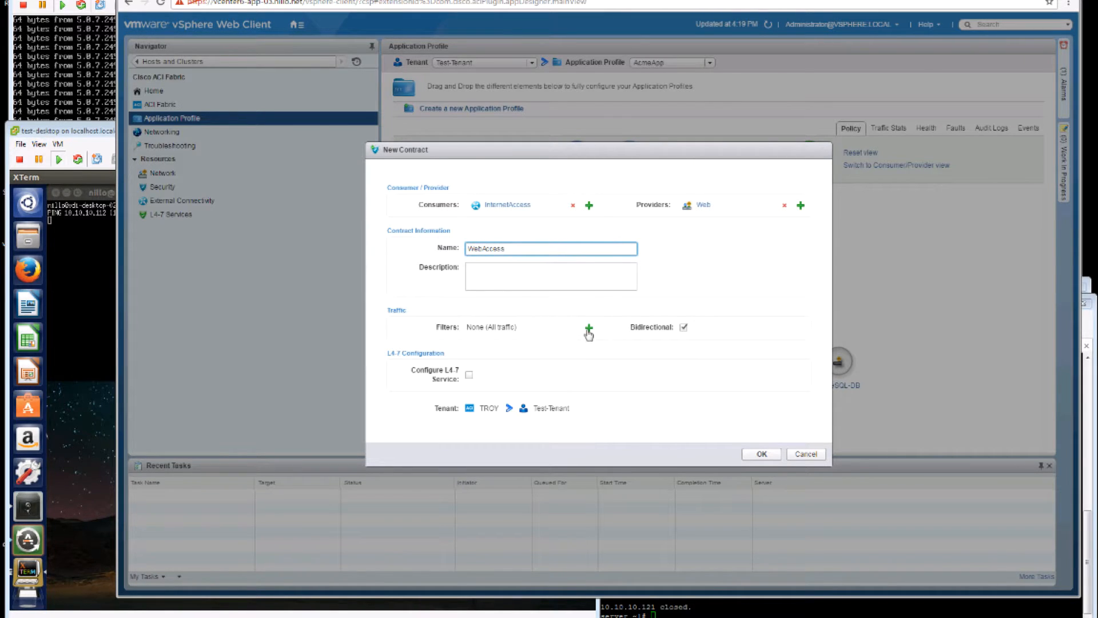
# Add Test-Tenant's http-traffic, ssh-traffic and icmp-traffic filters to the WebAccess contract and save it.
pyautogui.click(589, 328)
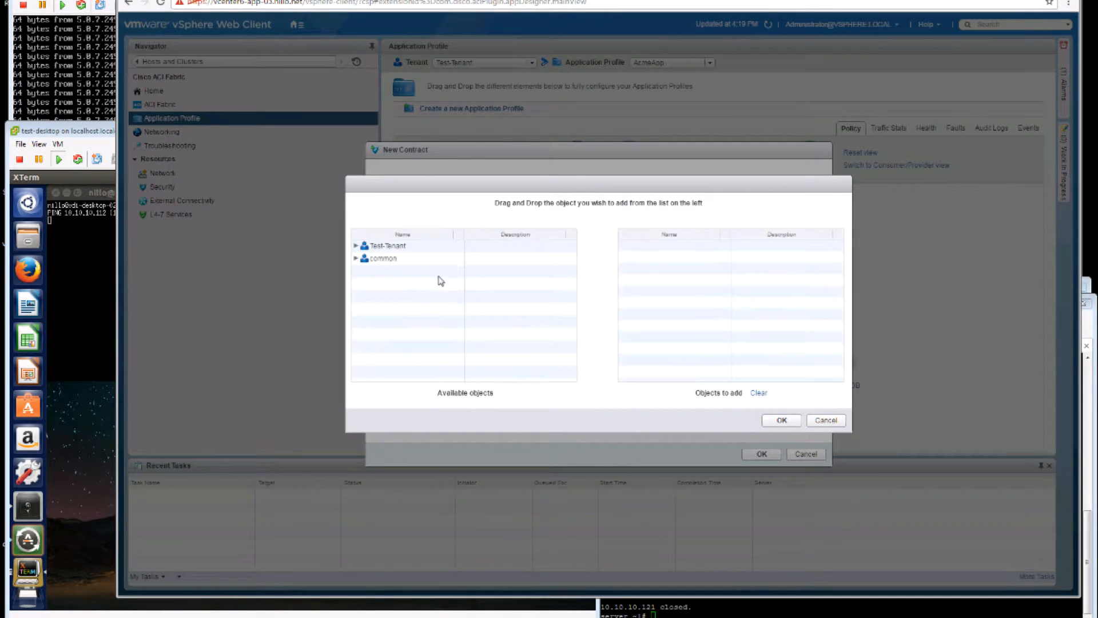
pyautogui.click(357, 250)
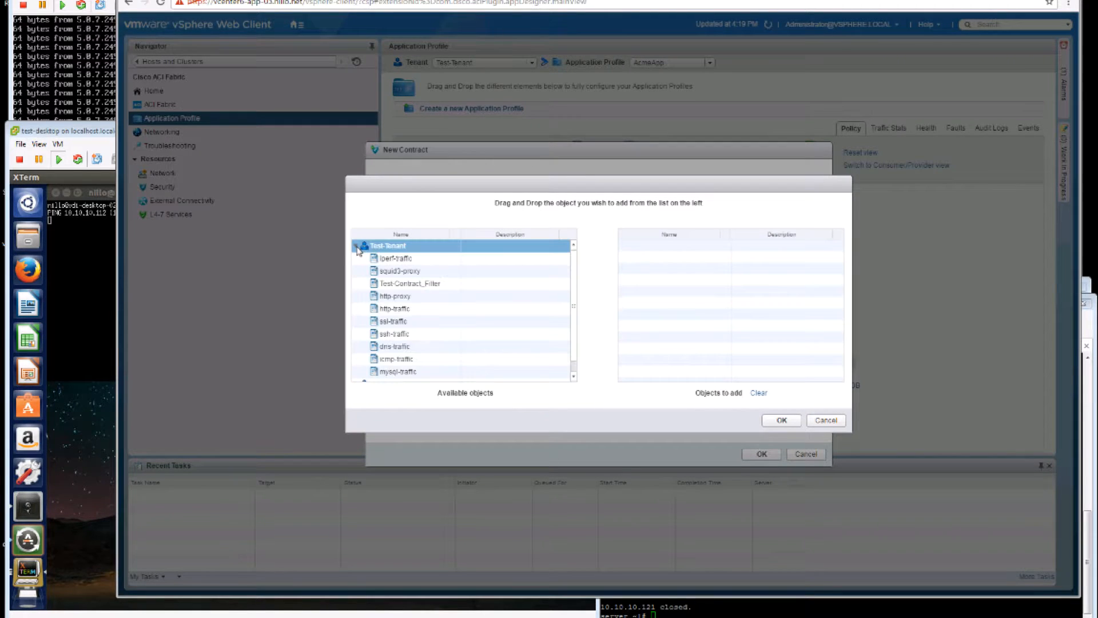
pyautogui.click(392, 296)
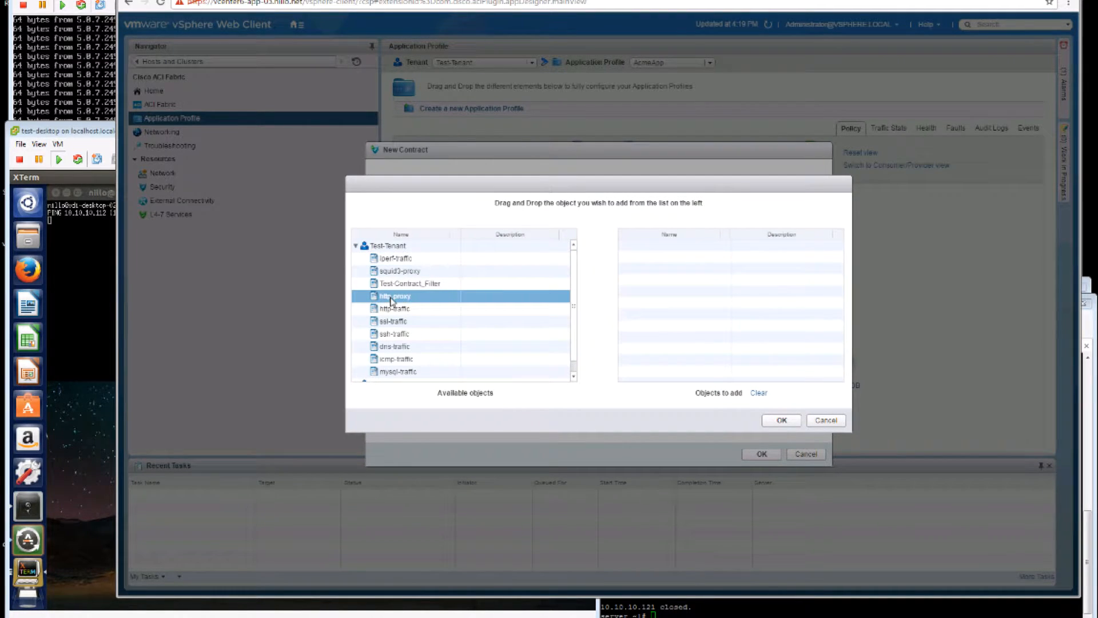
pyautogui.click(395, 310)
pyautogui.moveTo(628, 305); pyautogui.dragTo(699, 299)
pyautogui.click(423, 334)
pyautogui.moveTo(433, 338); pyautogui.dragTo(646, 314)
pyautogui.click(423, 358)
pyautogui.moveTo(400, 364); pyautogui.dragTo(684, 323)
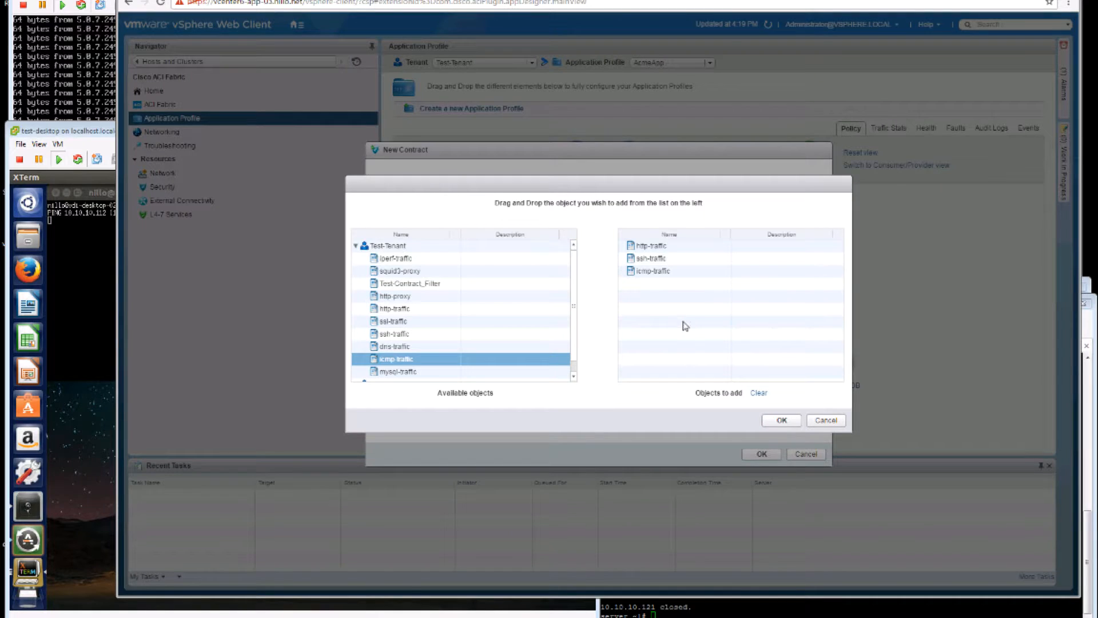
pyautogui.click(771, 423)
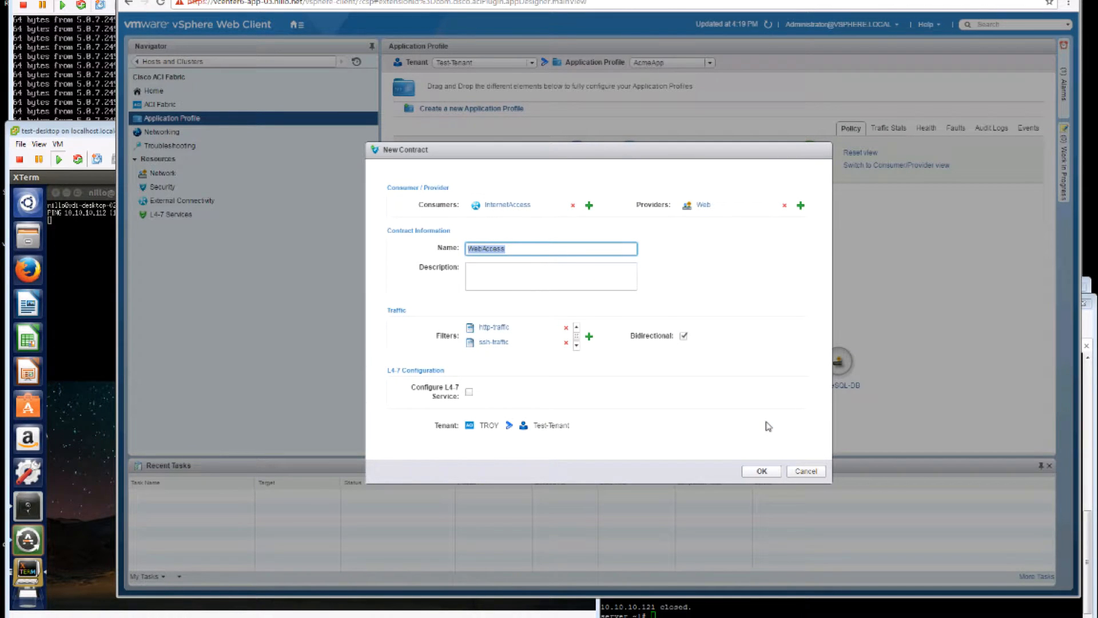
pyautogui.click(761, 472)
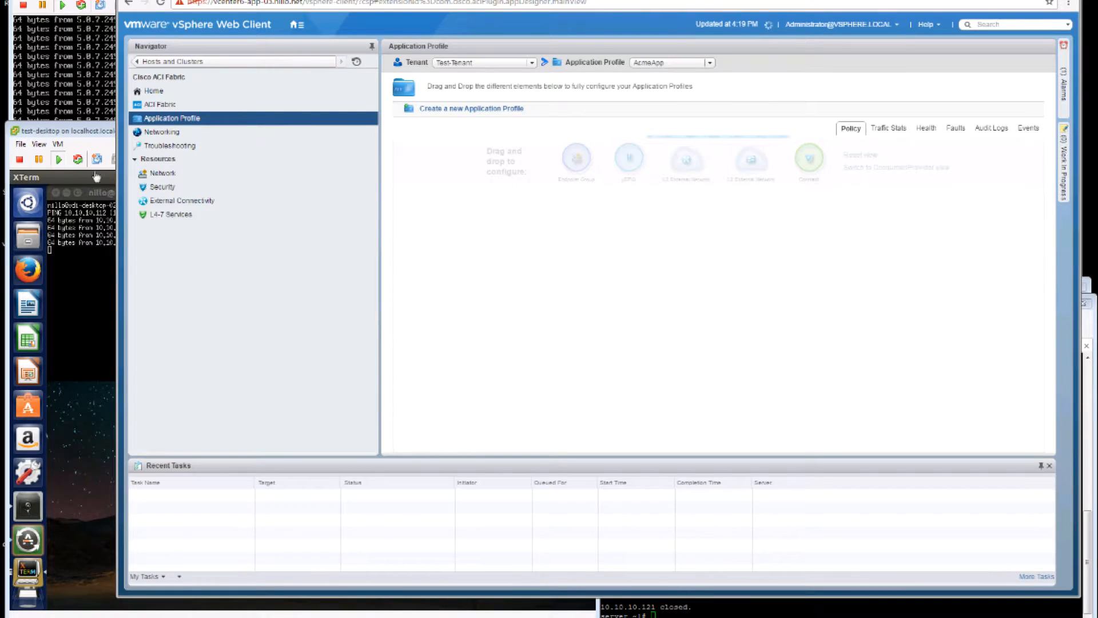
# Check the pings on the test-desktop console and examine how InternetAccess relates to Web through the WebAccess contract.
pyautogui.click(73, 132)
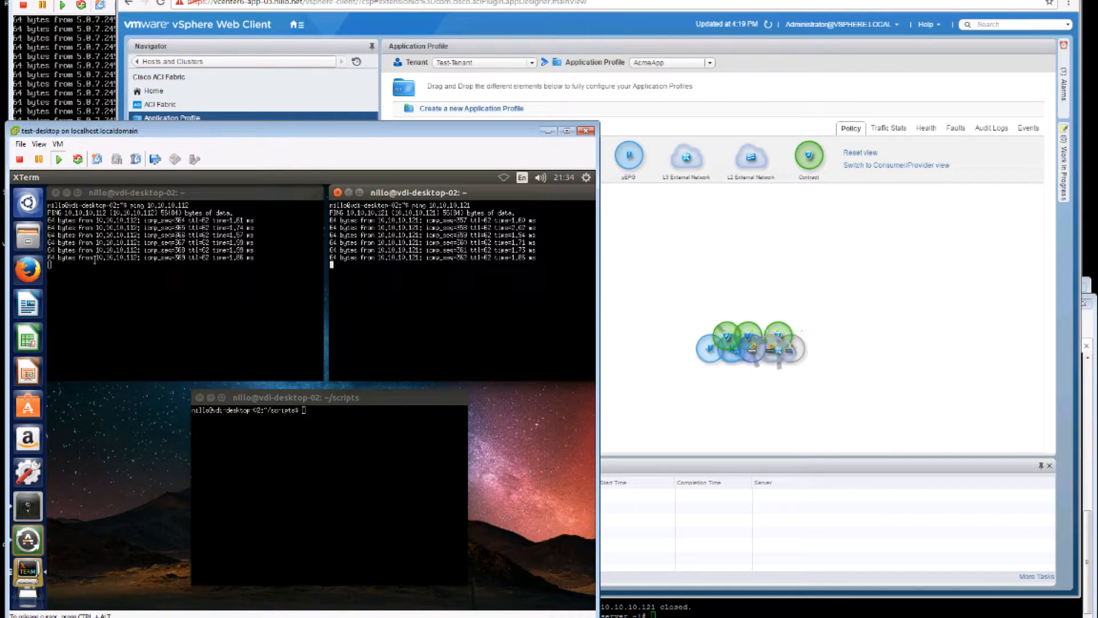
pyautogui.click(675, 223)
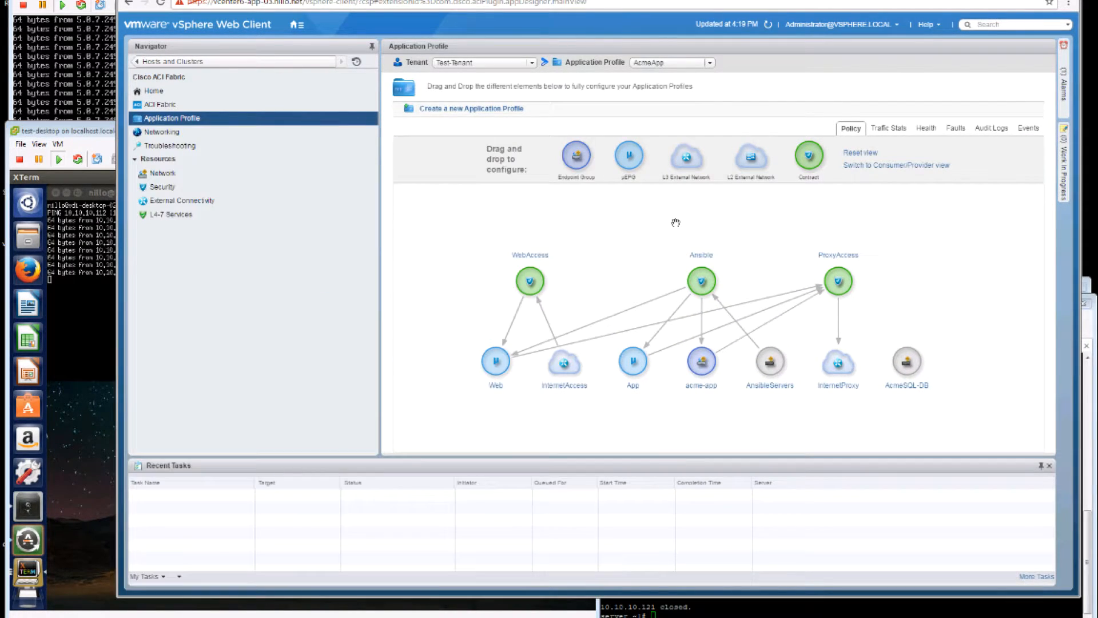
pyautogui.click(565, 372)
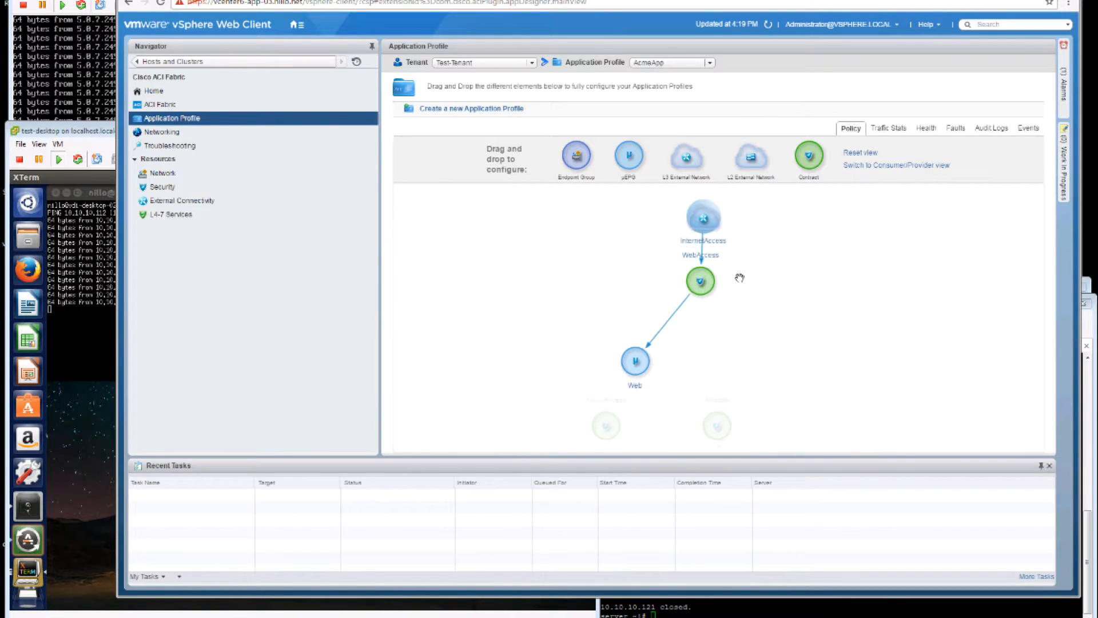
pyautogui.moveTo(724, 226)
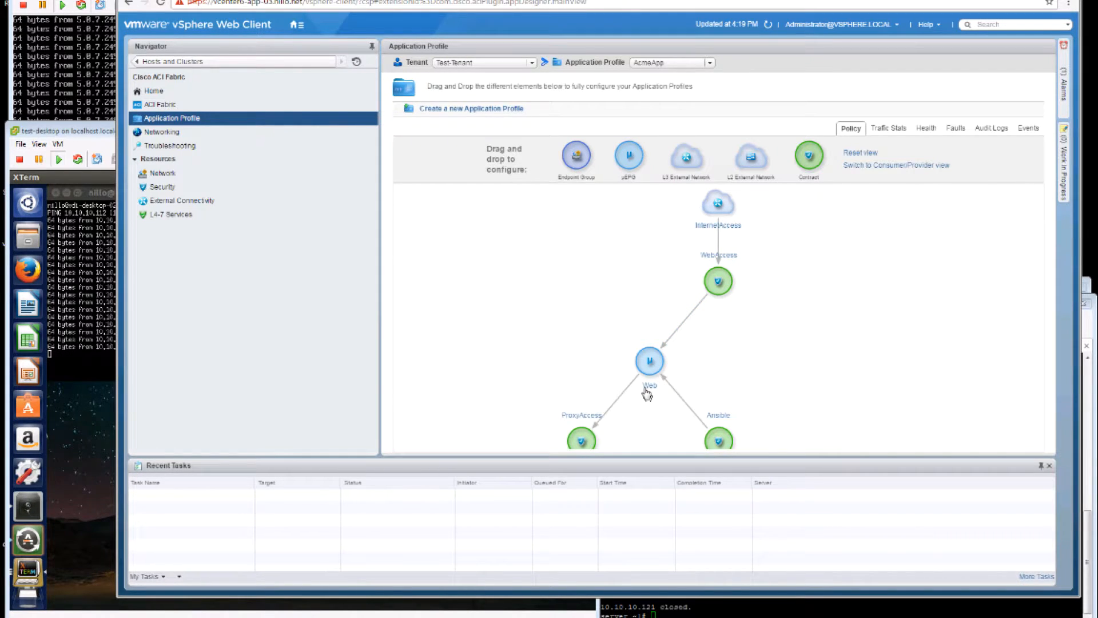
pyautogui.moveTo(646, 392)
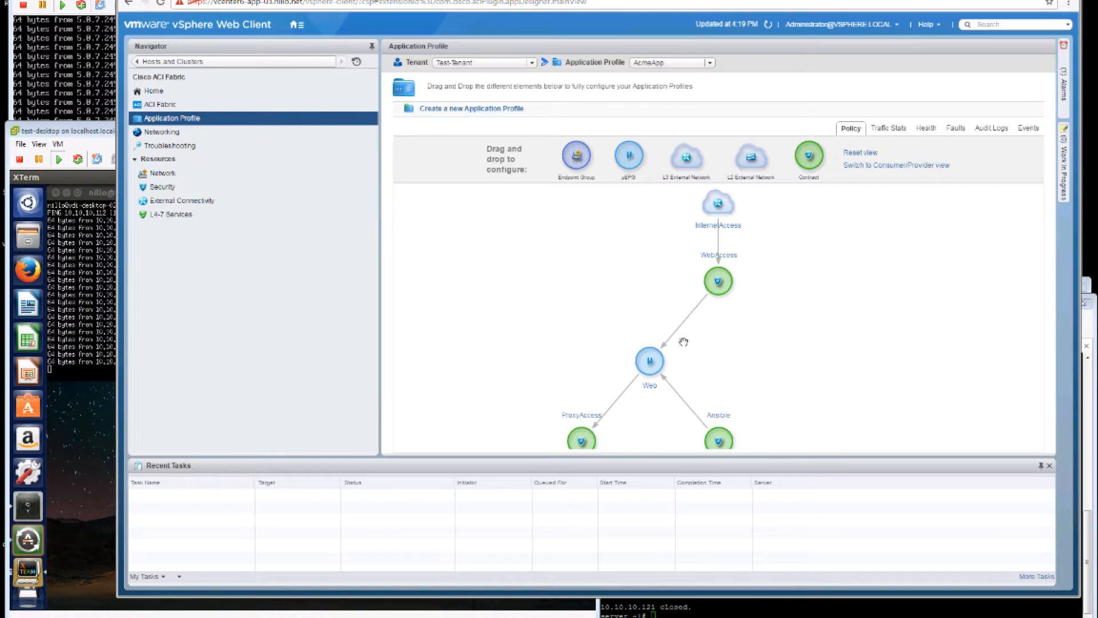
pyautogui.moveTo(708, 260)
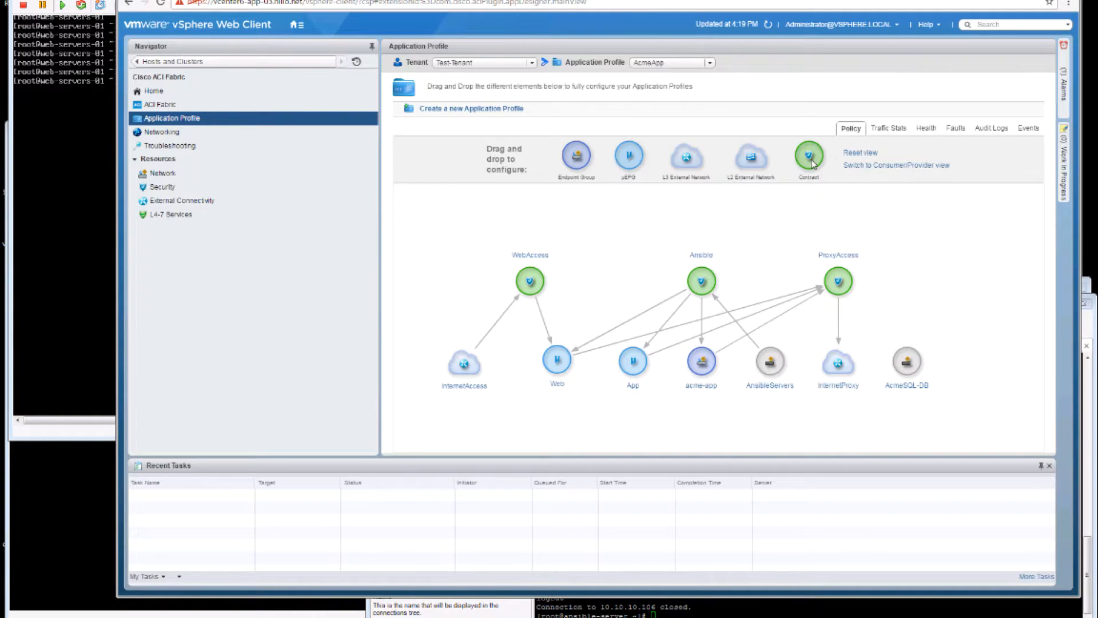
# Start a new contract named TomcatAccess with the Web endpoint group as consumer and App as provider.
pyautogui.moveTo(810, 155); pyautogui.dragTo(558, 352)
pyautogui.moveTo(633, 359); pyautogui.dragTo(633, 361)
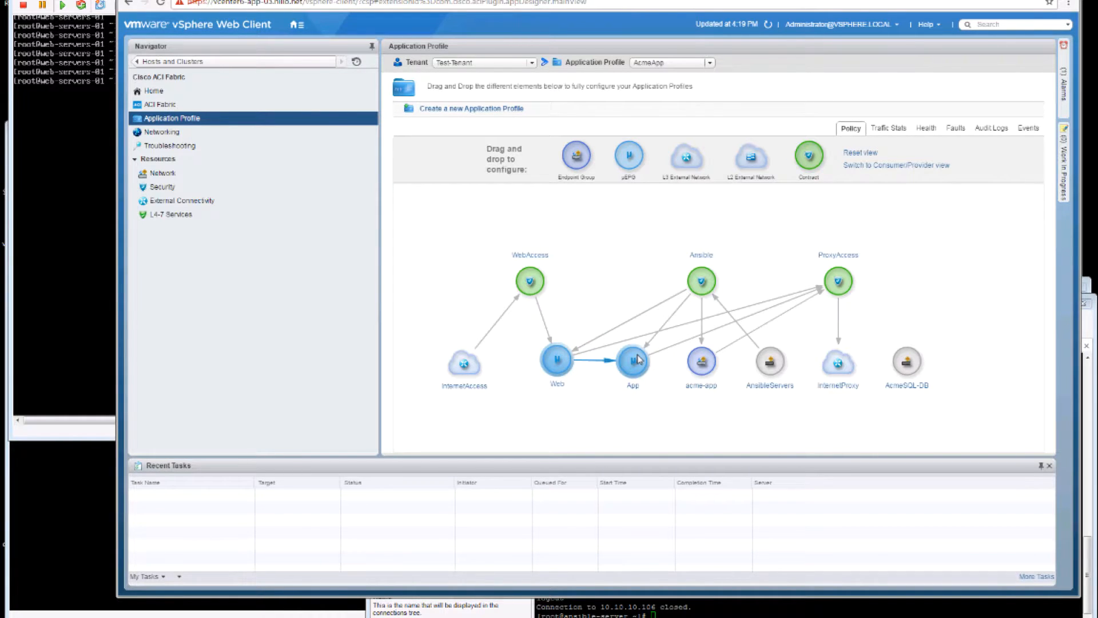
pyautogui.click(530, 247)
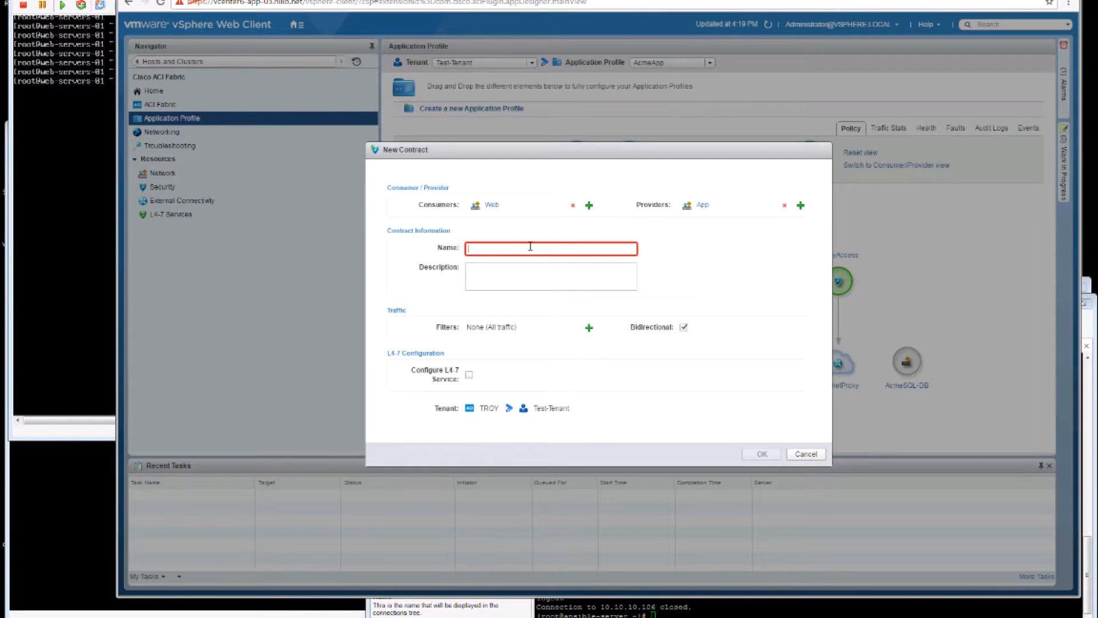
pyautogui.write('TomcatAccess')
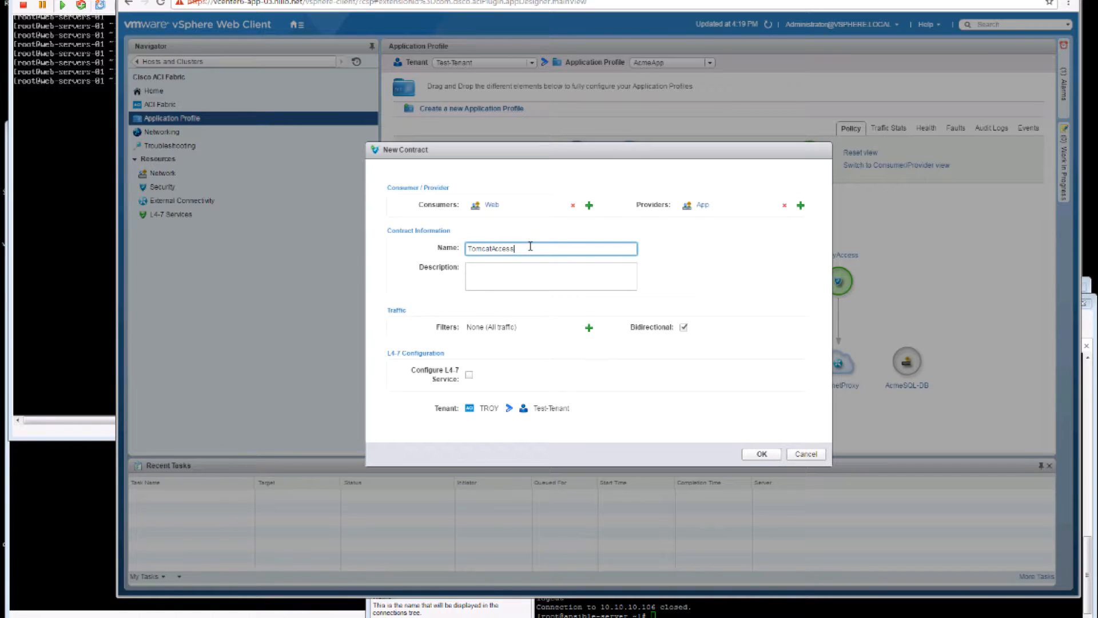
# Start a ping to 10.10.10.106 from the web-servers-01 console and return to the TomcatAccess contract.
pyautogui.click(101, 194)
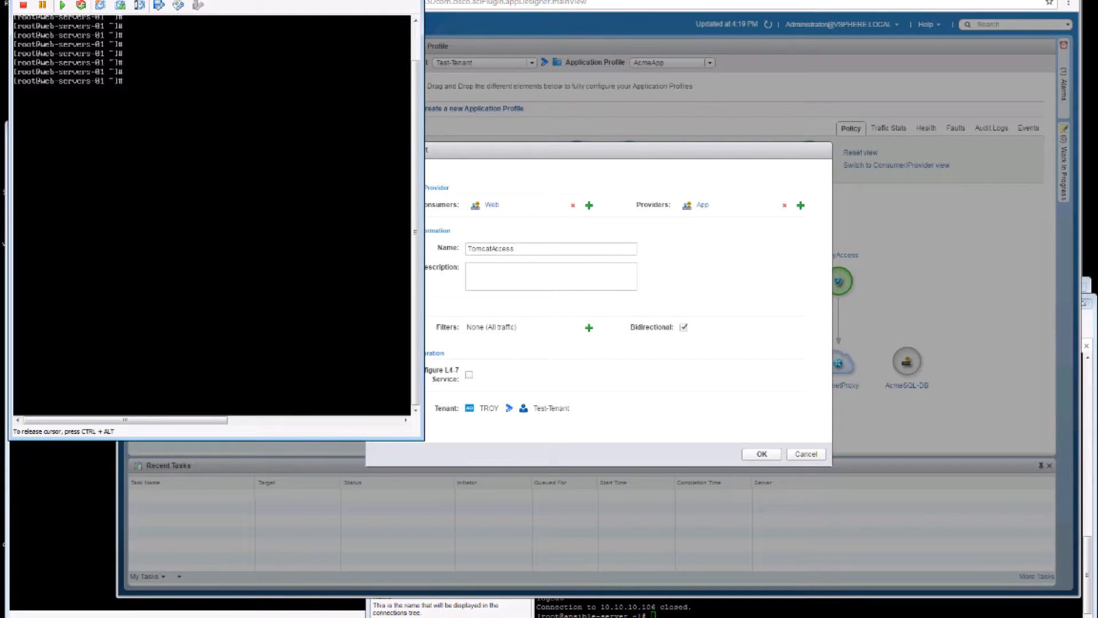
pyautogui.write('ping     10.10.10.106')
pyautogui.press('Return')
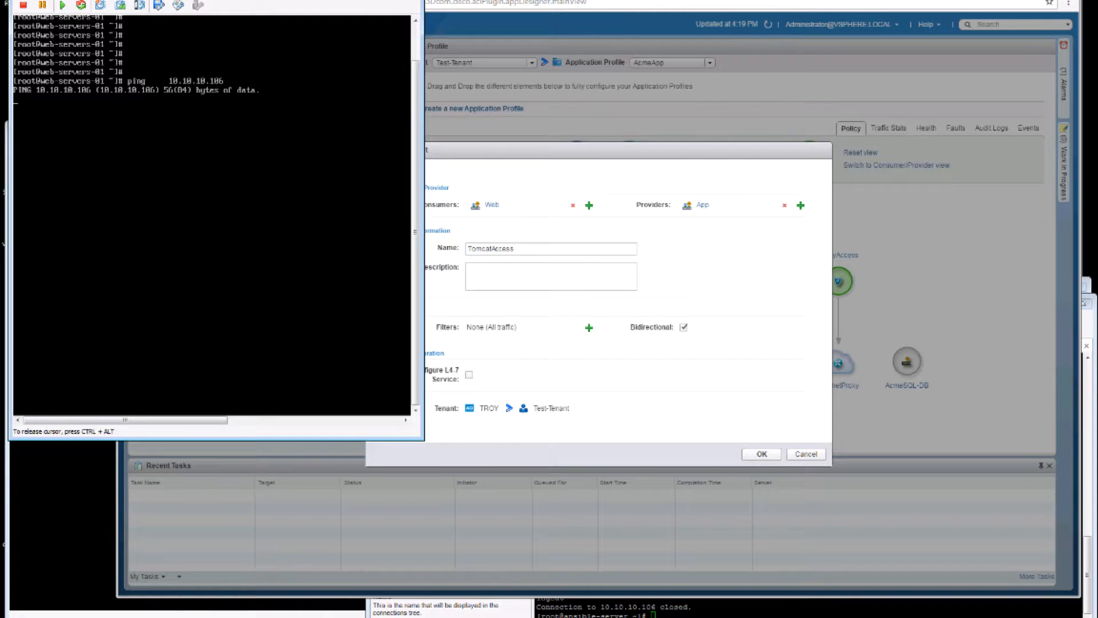
pyautogui.hotkey('ctrl', 'alt')
pyautogui.click(598, 148)
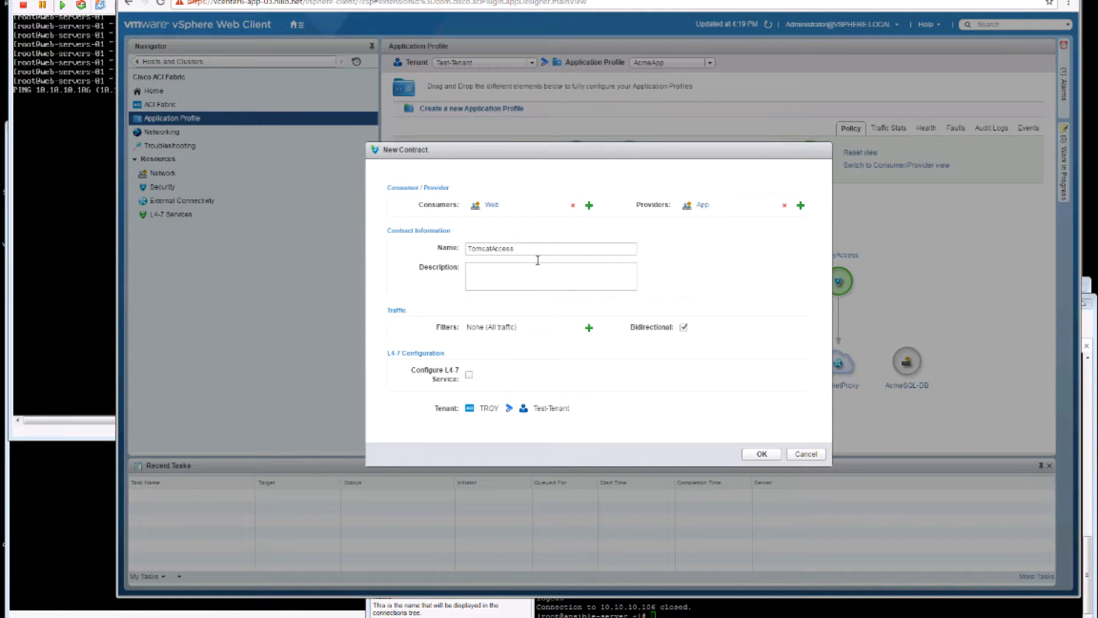
# Add Test-Tenant's tomcat and icmp-traffic filters to the TomcatAccess contract and save it.
pyautogui.click(589, 327)
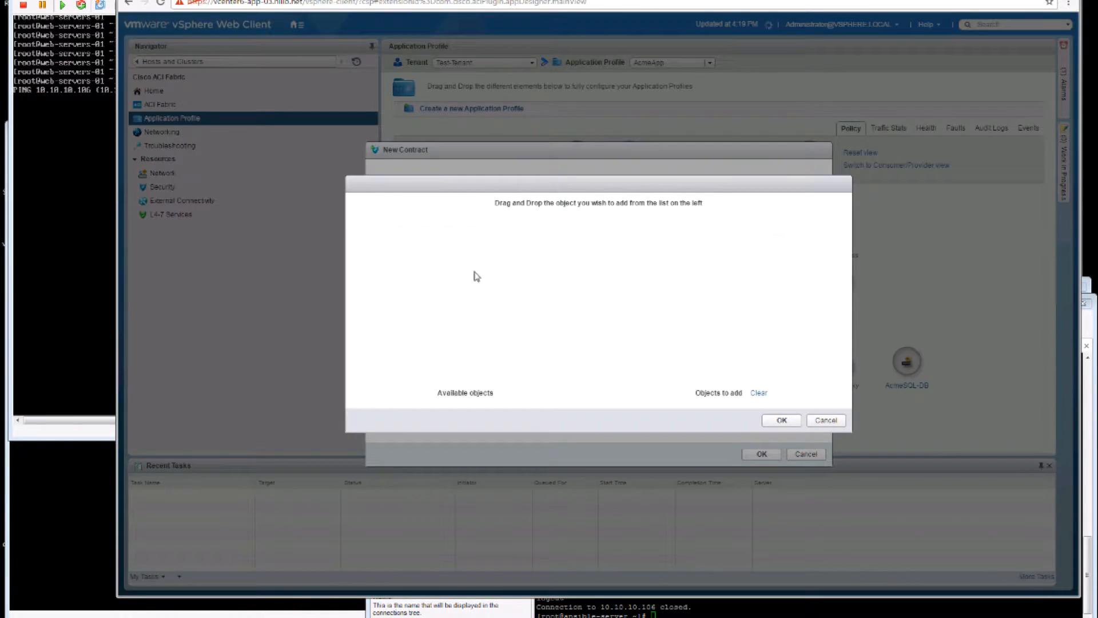
pyautogui.click(355, 247)
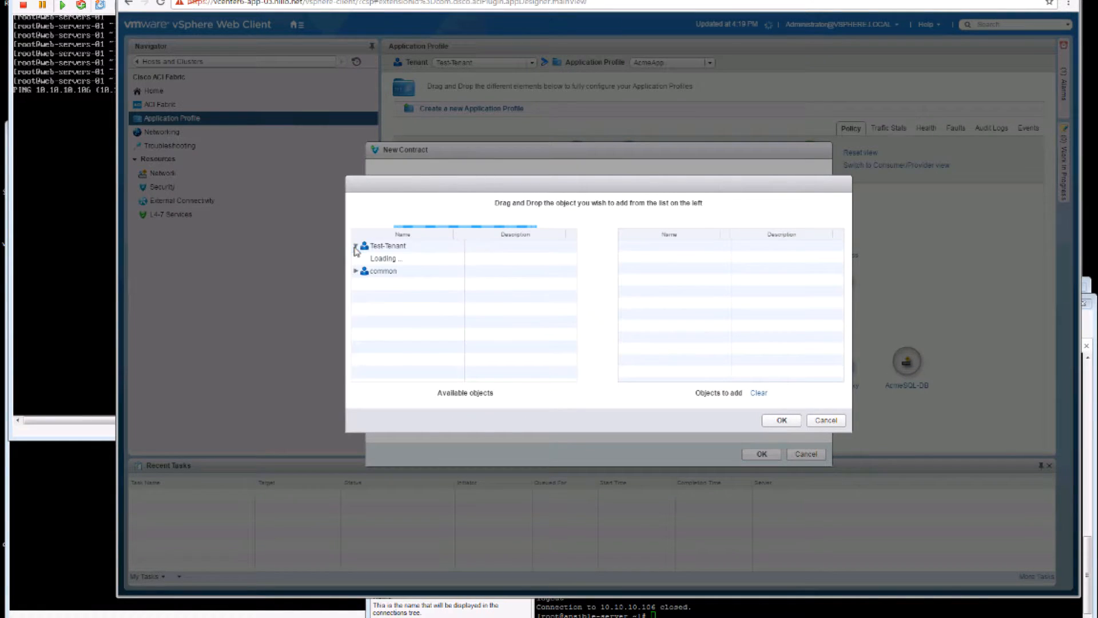
pyautogui.scroll(-2, 395, 371)
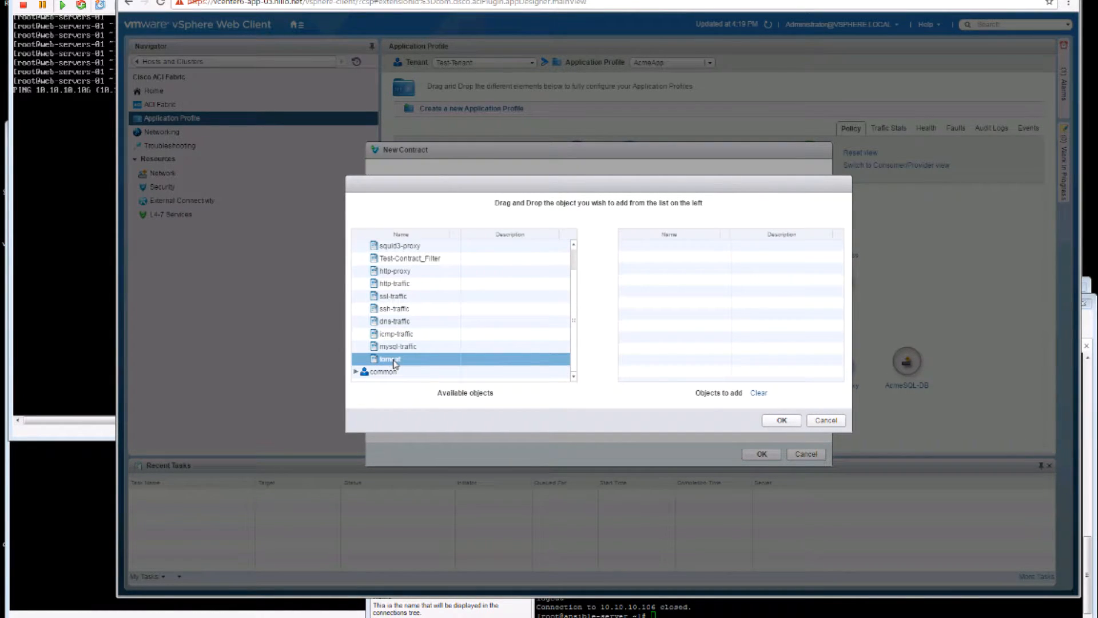
pyautogui.moveTo(394, 363); pyautogui.dragTo(645, 331)
pyautogui.scroll(2, 575, 259)
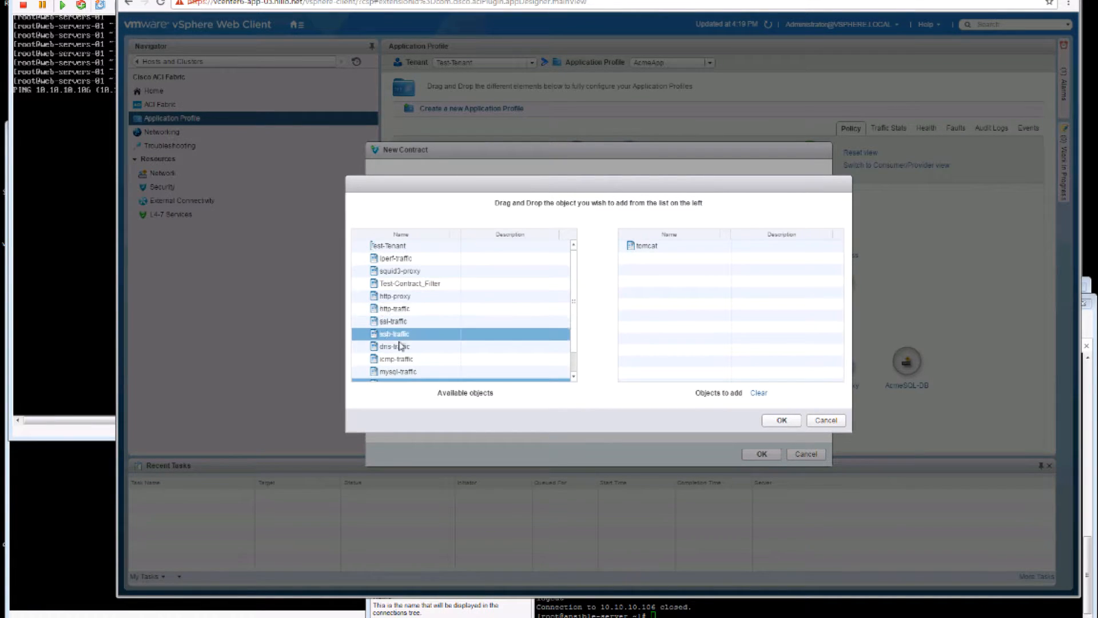
pyautogui.scroll(-2, 401, 347)
pyautogui.moveTo(401, 334); pyautogui.dragTo(674, 307)
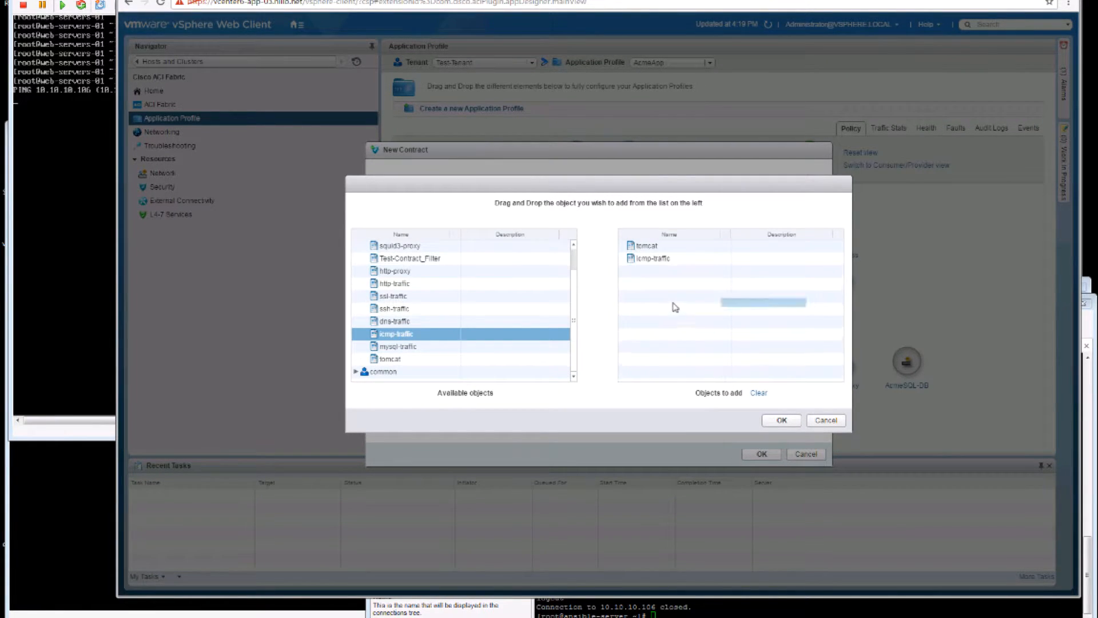
pyautogui.click(782, 420)
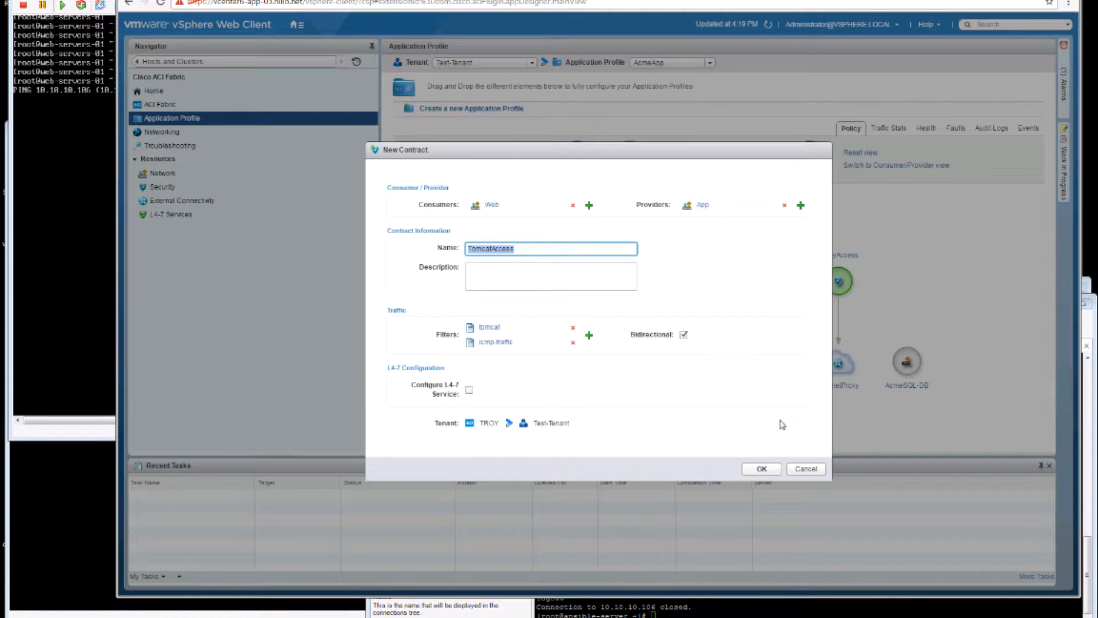
pyautogui.click(754, 470)
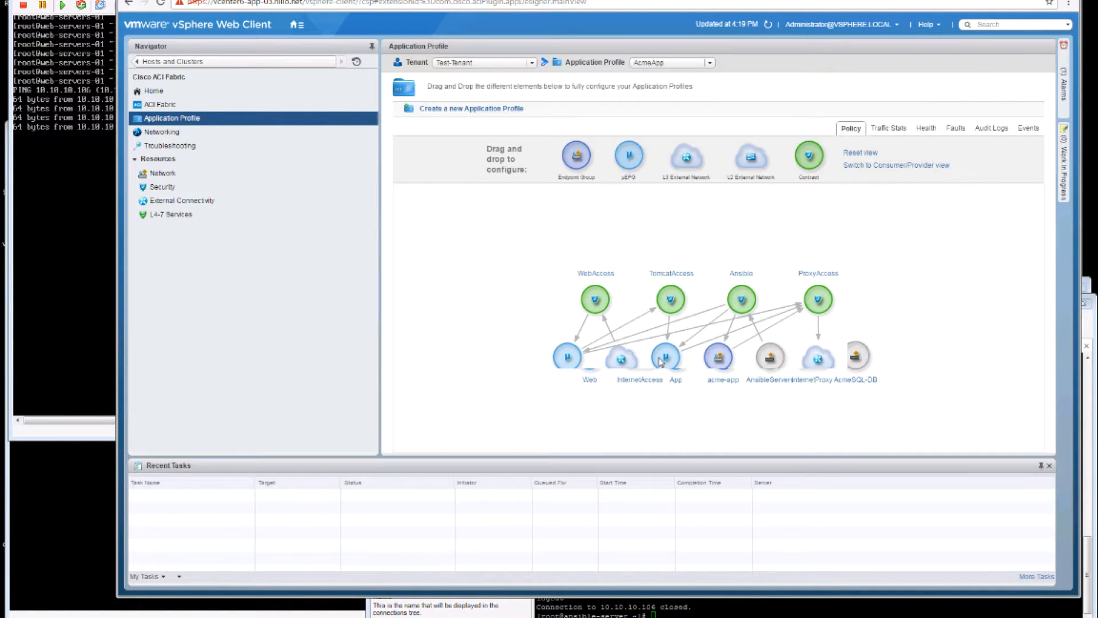
# Check and stop the ping on the web-servers-01 console, and view the endpoints of AcmeSQL-DB in the application profile.
pyautogui.click(68, 200)
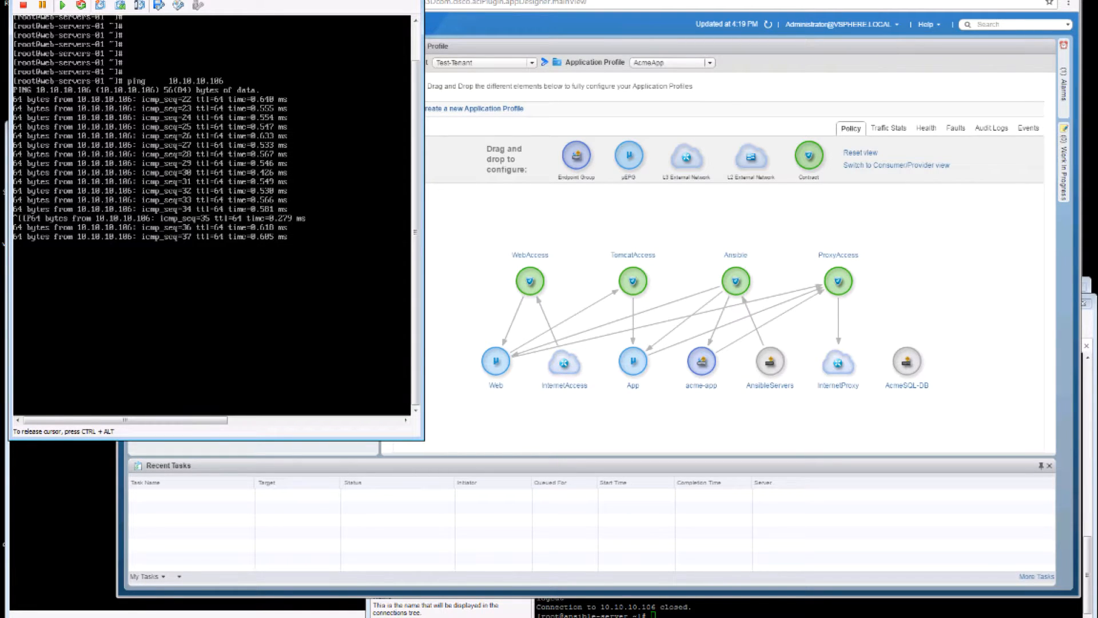
pyautogui.hotkey('ctrl', 'c')
pyautogui.click(786, 238)
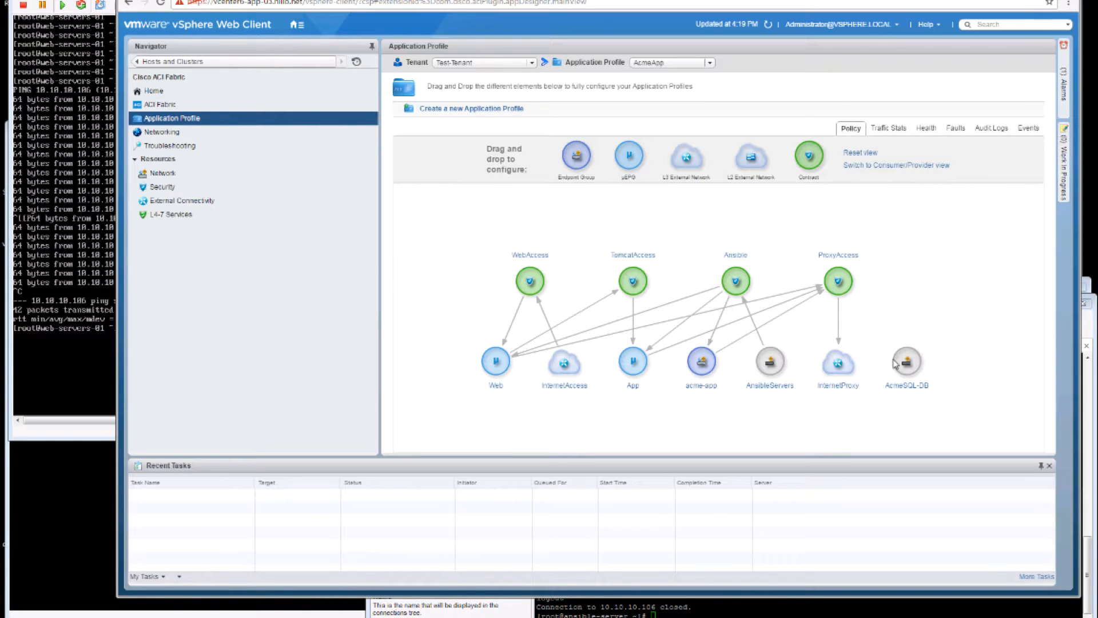
pyautogui.rightClick(908, 391)
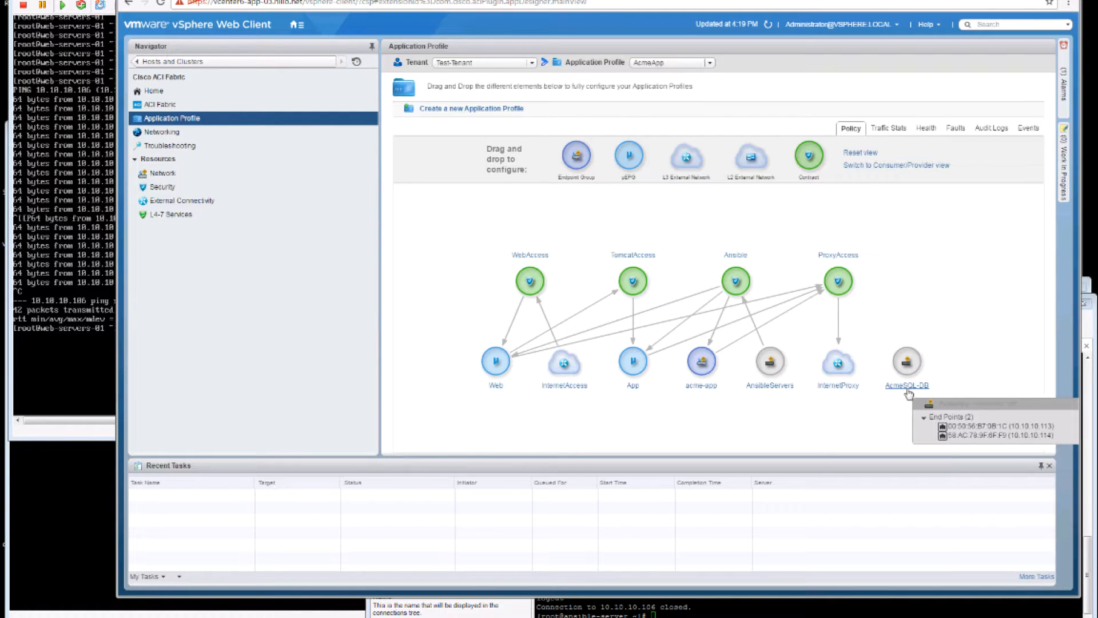
pyautogui.click(918, 281)
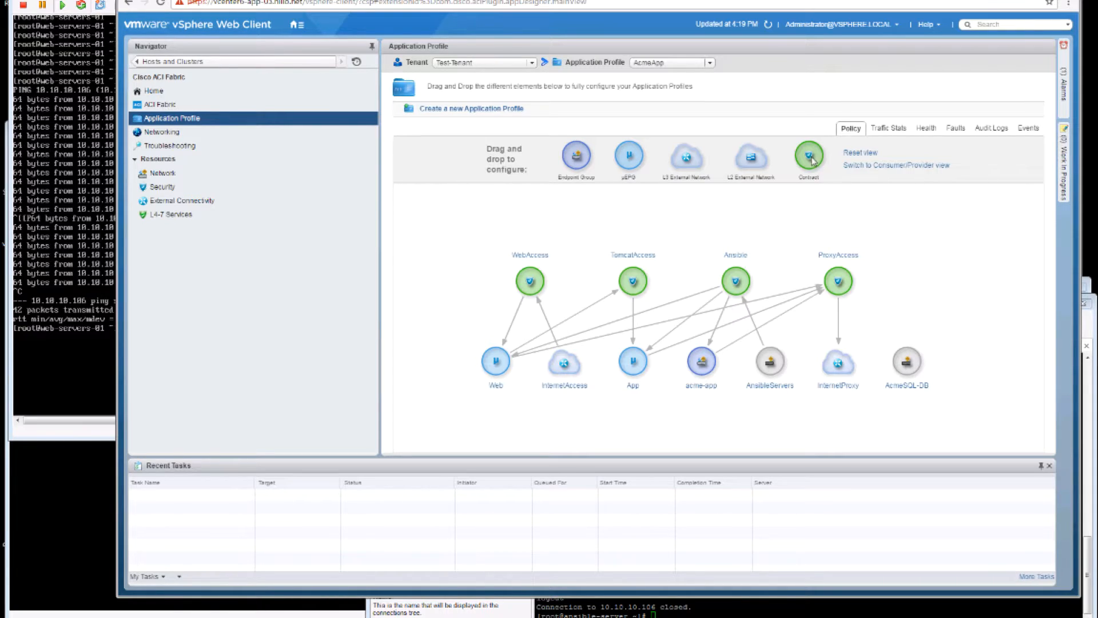
pyautogui.moveTo(813, 161); pyautogui.dragTo(648, 358)
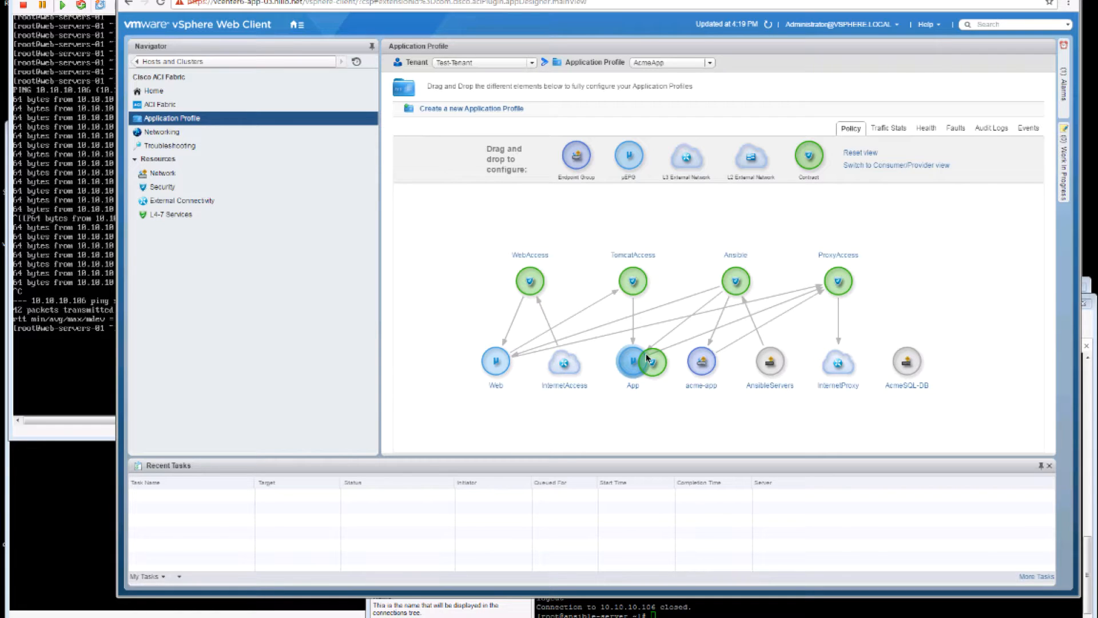
pyautogui.moveTo(646, 358); pyautogui.dragTo(979, 358)
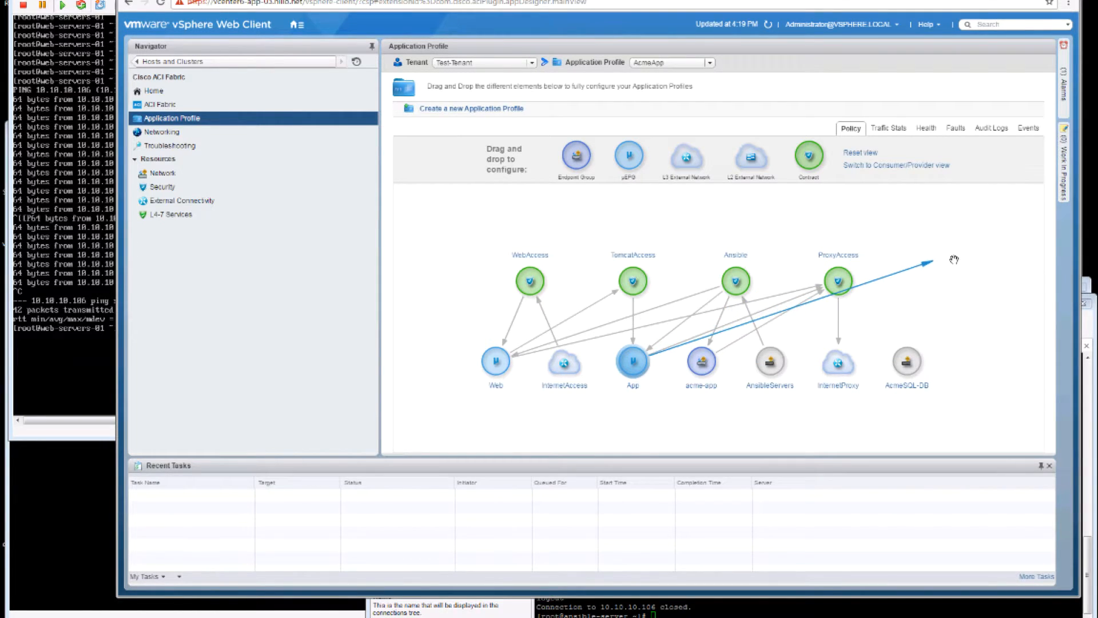
pyautogui.click(905, 237)
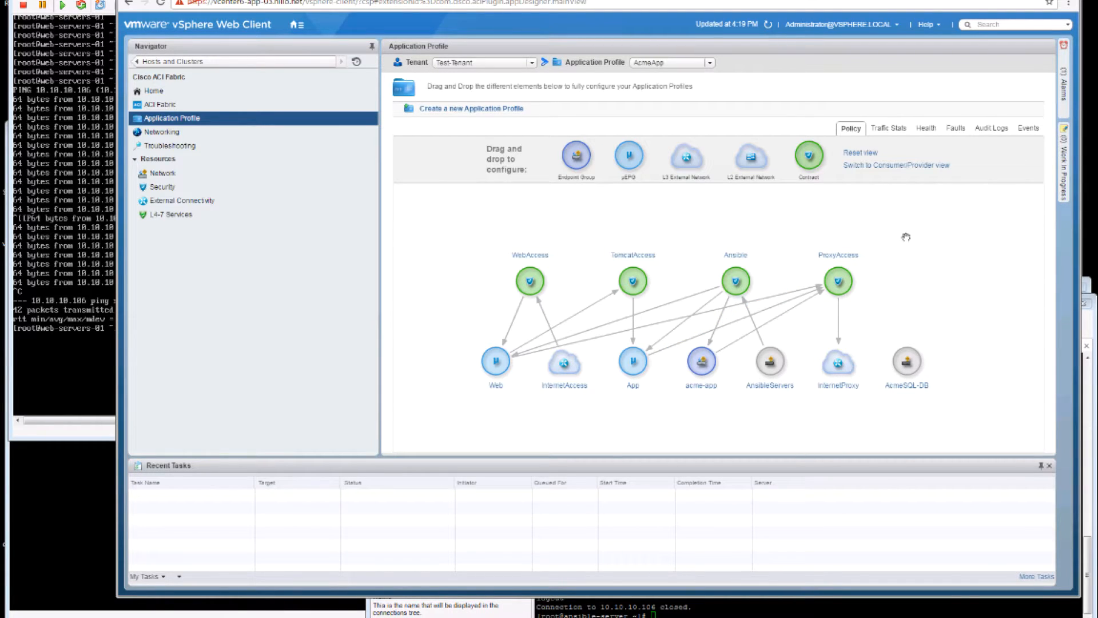
# Start a new contract named DBAccess with the App endpoint group as consumer and AcmeSQL-DB as provider.
pyautogui.moveTo(809, 161); pyautogui.dragTo(914, 366)
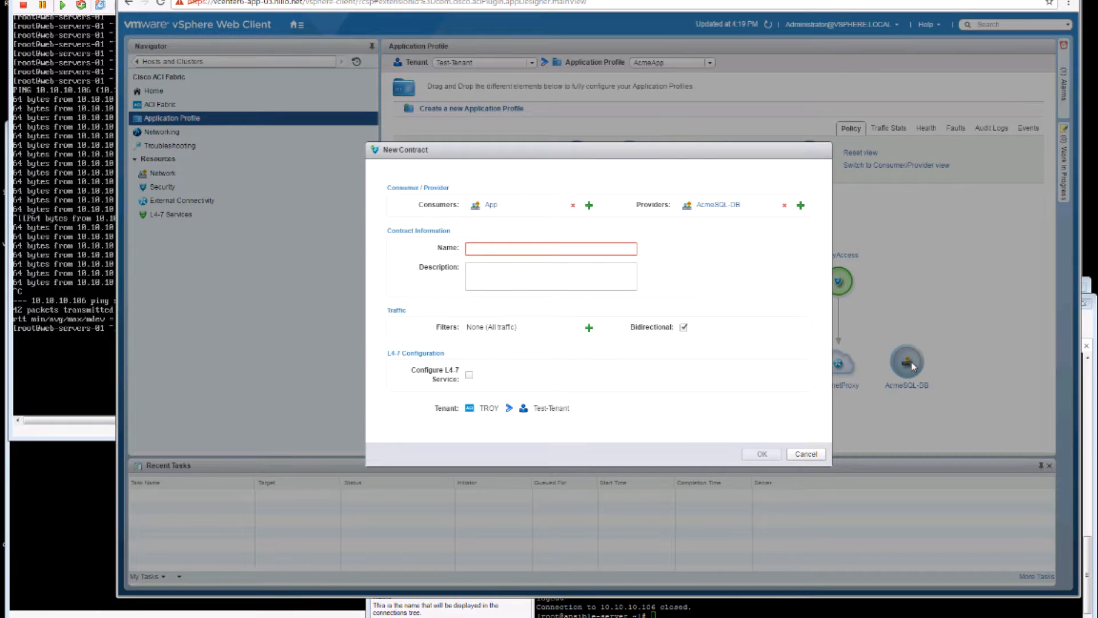
pyautogui.click(545, 250)
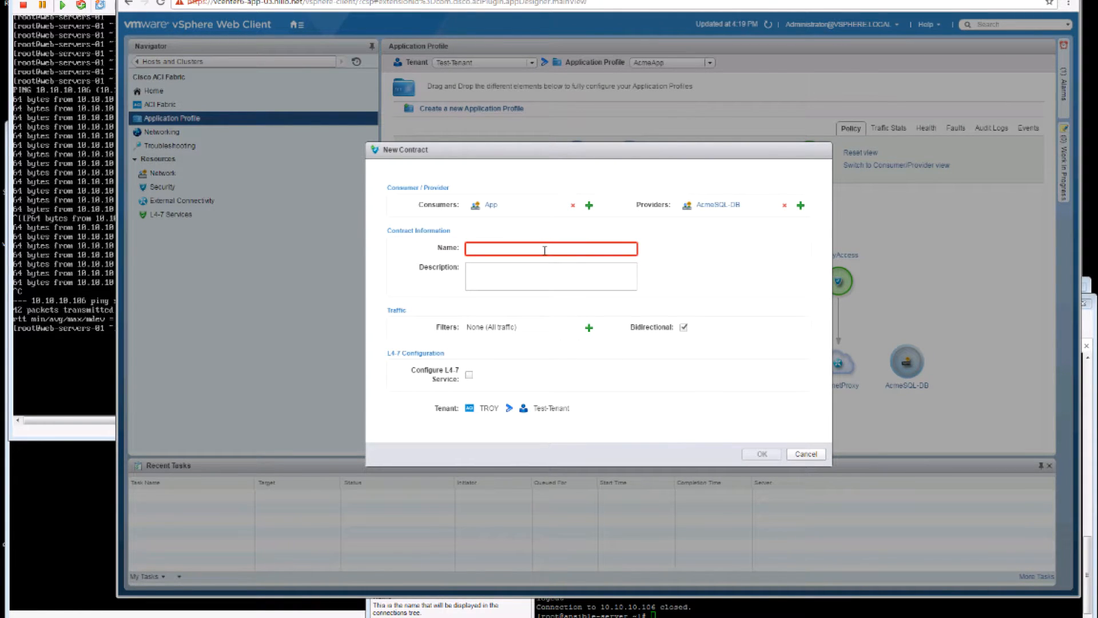
pyautogui.write('DBAccess')
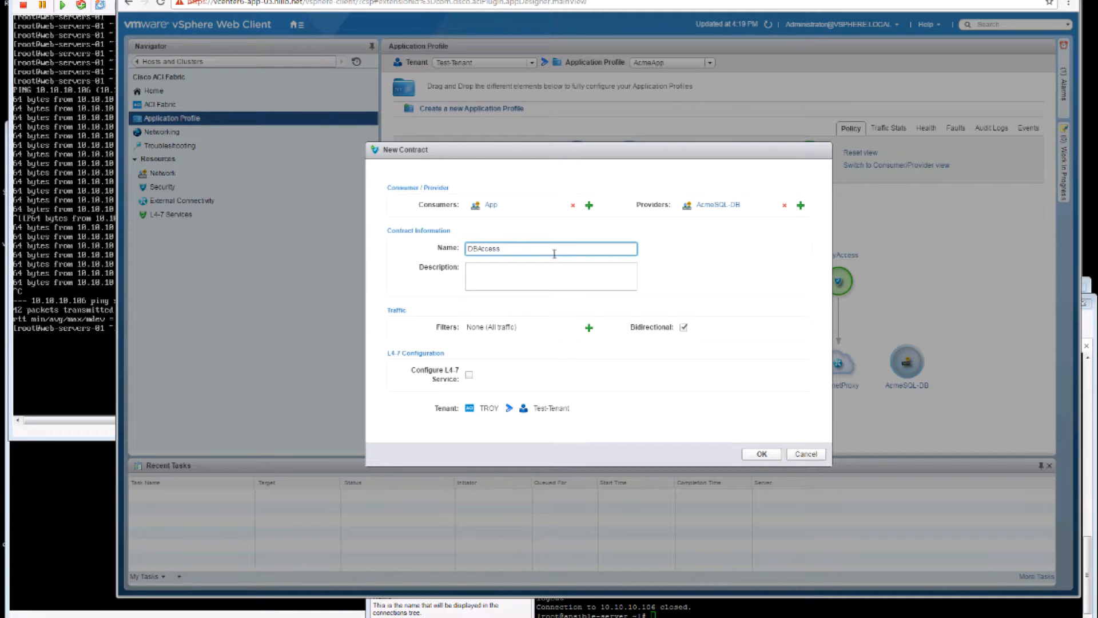
# Select Test-Tenant's mysql-traffic, iperf-traffic and icmp-traffic as filters to add to the DBAccess contract.
pyautogui.click(589, 327)
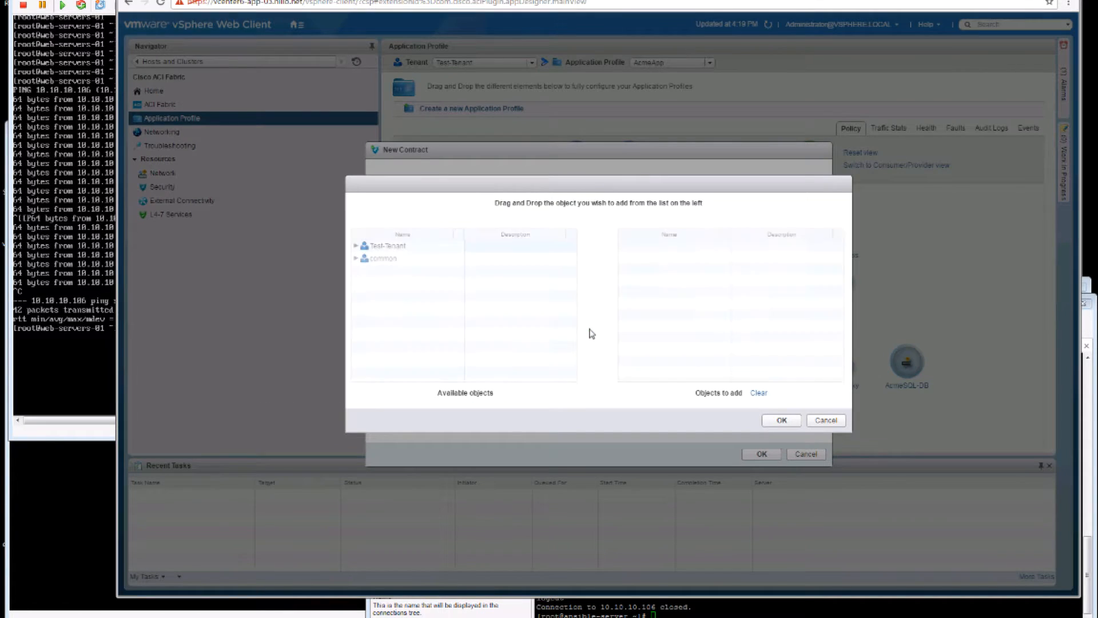
pyautogui.click(355, 246)
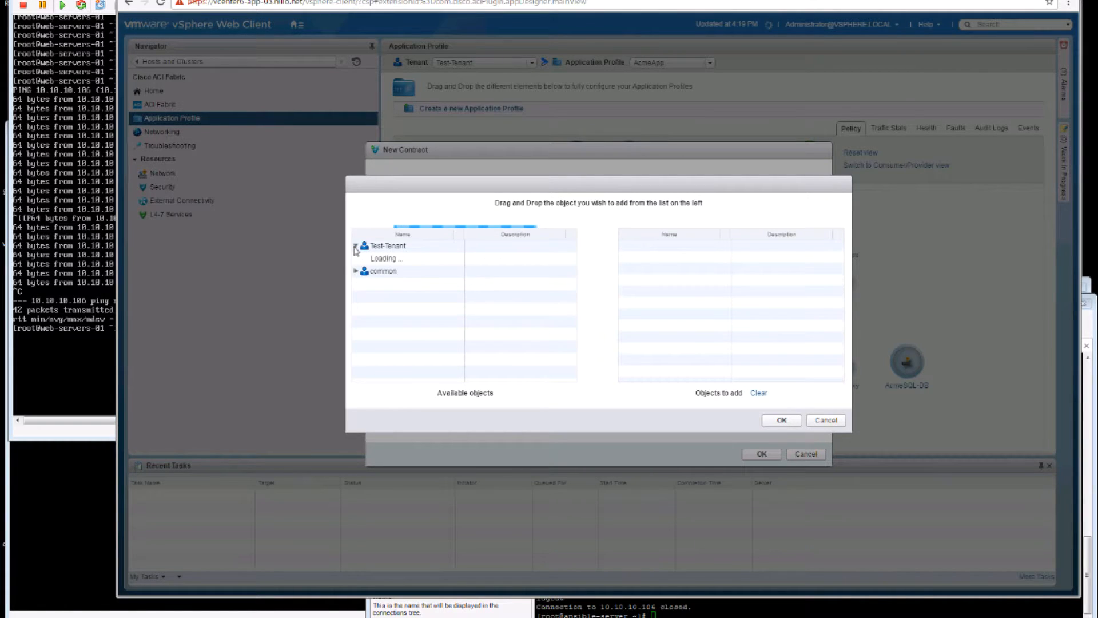
pyautogui.click(394, 331)
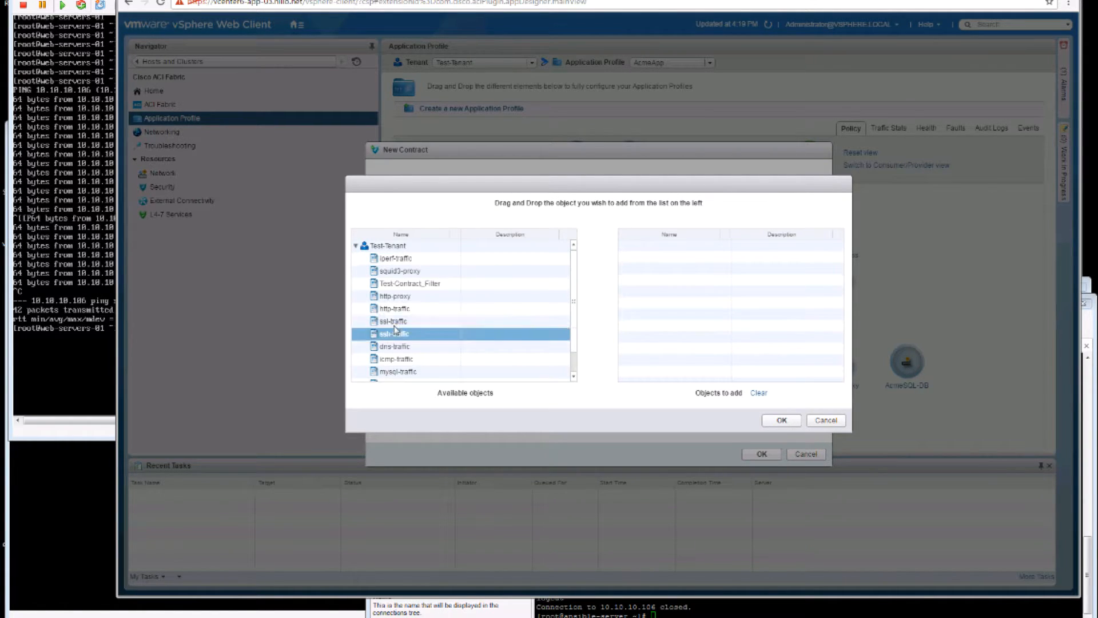
pyautogui.moveTo(398, 371); pyautogui.dragTo(681, 309)
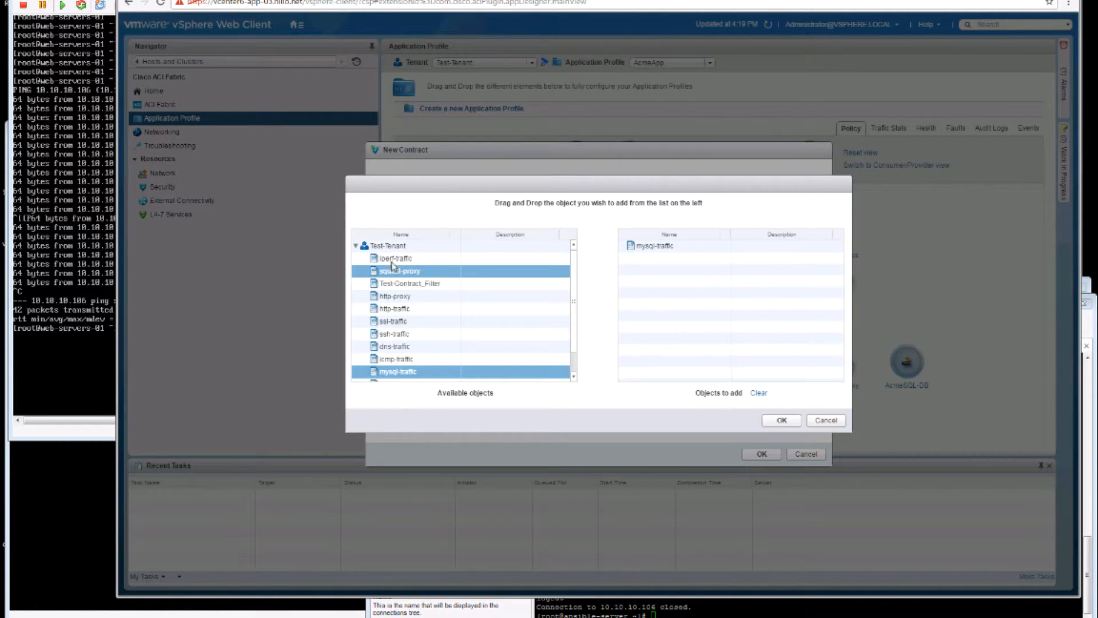
pyautogui.moveTo(393, 259); pyautogui.dragTo(643, 273)
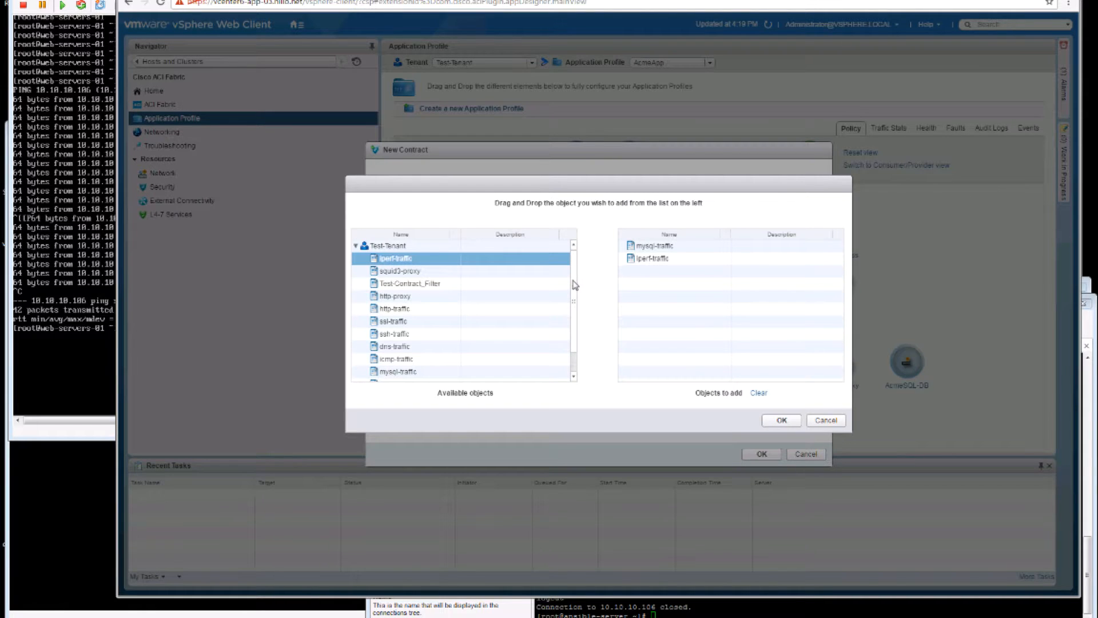
pyautogui.moveTo(574, 285); pyautogui.dragTo(576, 327)
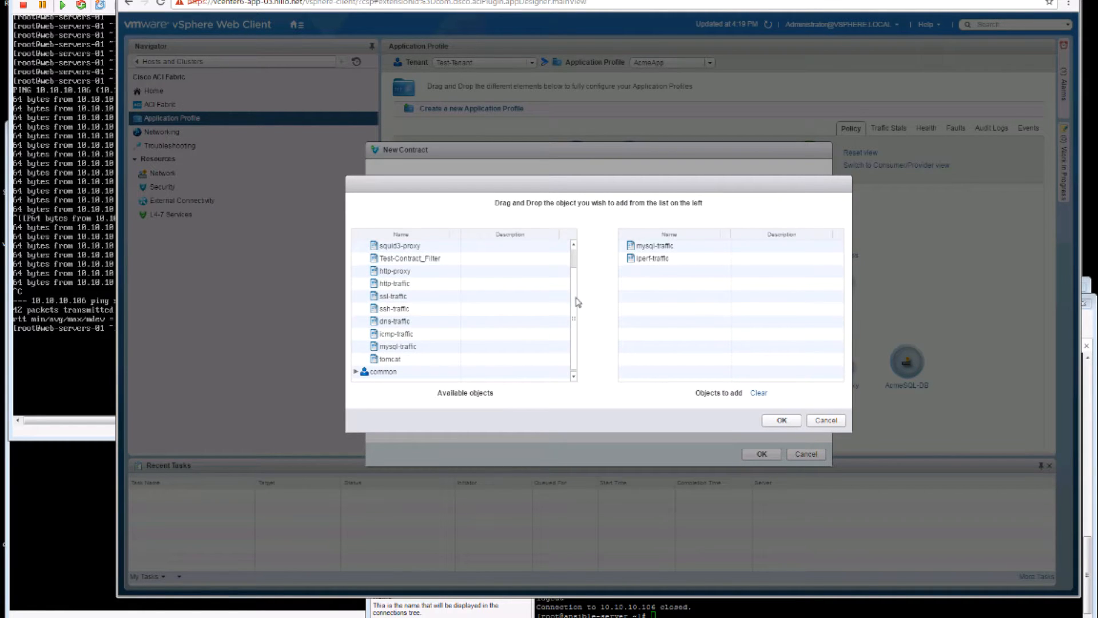
pyautogui.scroll(2, 576, 275)
pyautogui.scroll(-2, 579, 320)
pyautogui.moveTo(415, 334); pyautogui.dragTo(651, 324)
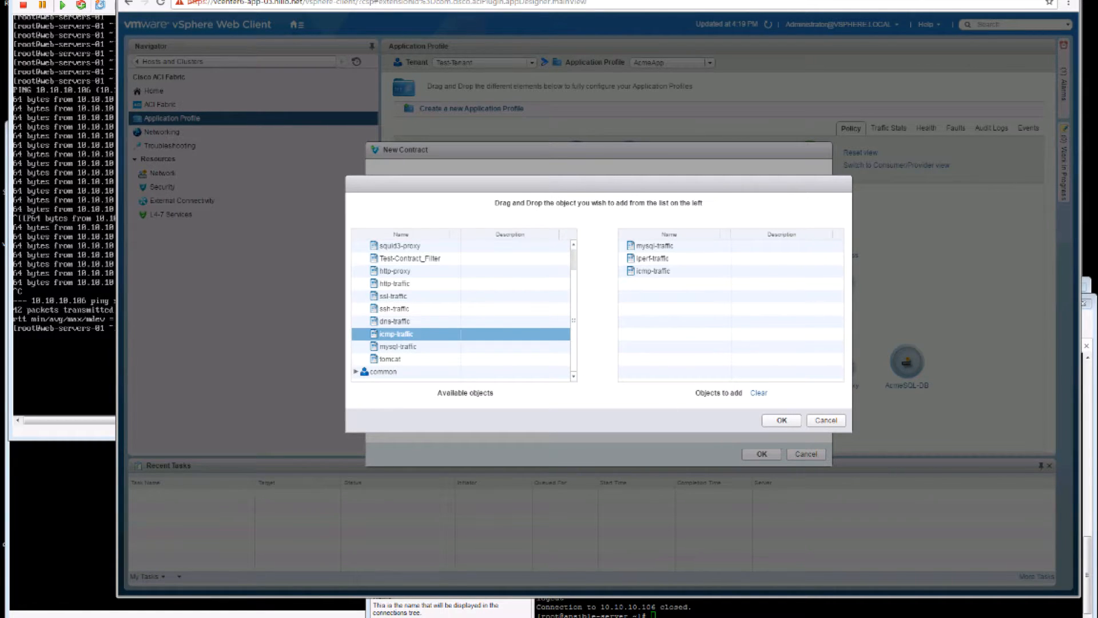
# Switch to mRemoteNG, connect from ansible-server to 10.10.10.106 over SSH, start a ping to 10.10.10.114, and return to the DBAccess filter selection.
pyautogui.hotkey('alt', 'Tab')
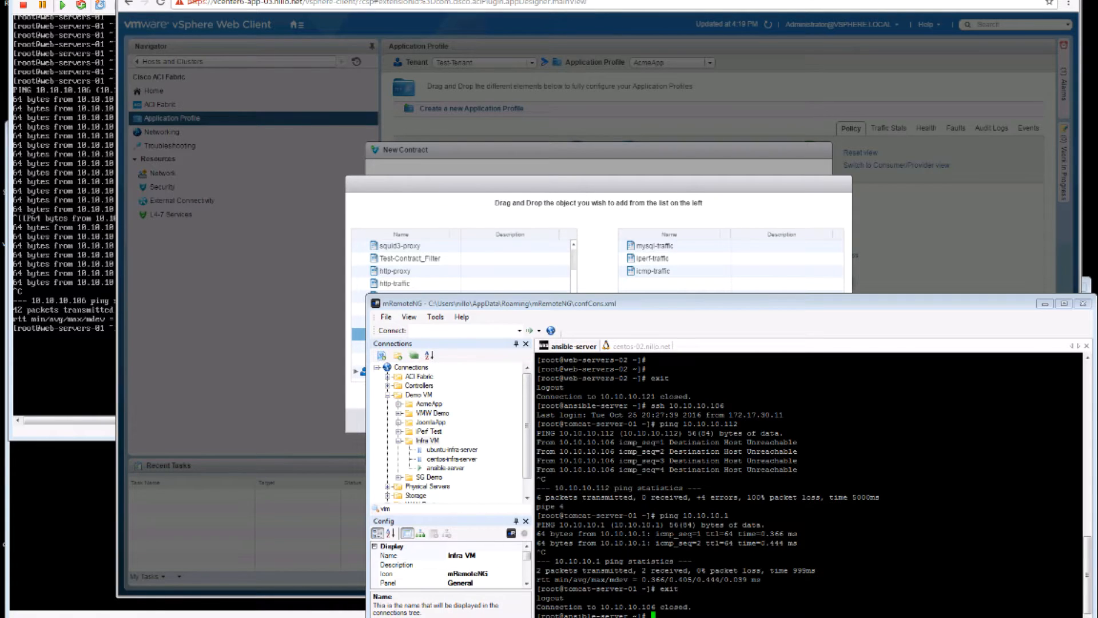
pyautogui.press('Up')
pyautogui.press('Return')
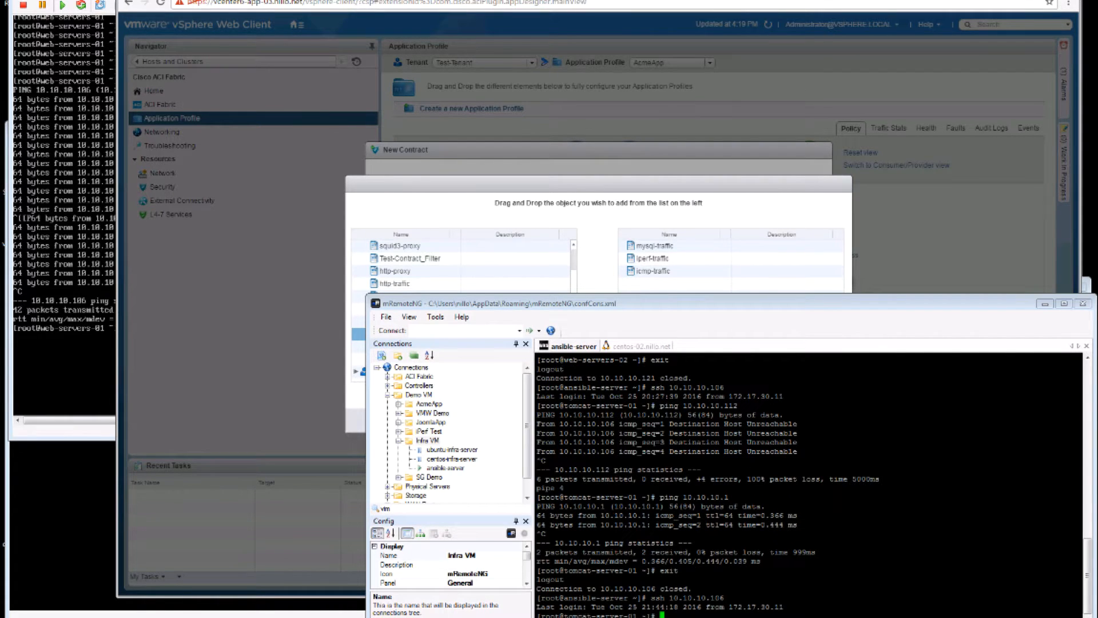
pyautogui.press('Return')
pyautogui.press('Return')
pyautogui.press('Return')
pyautogui.press('Return')
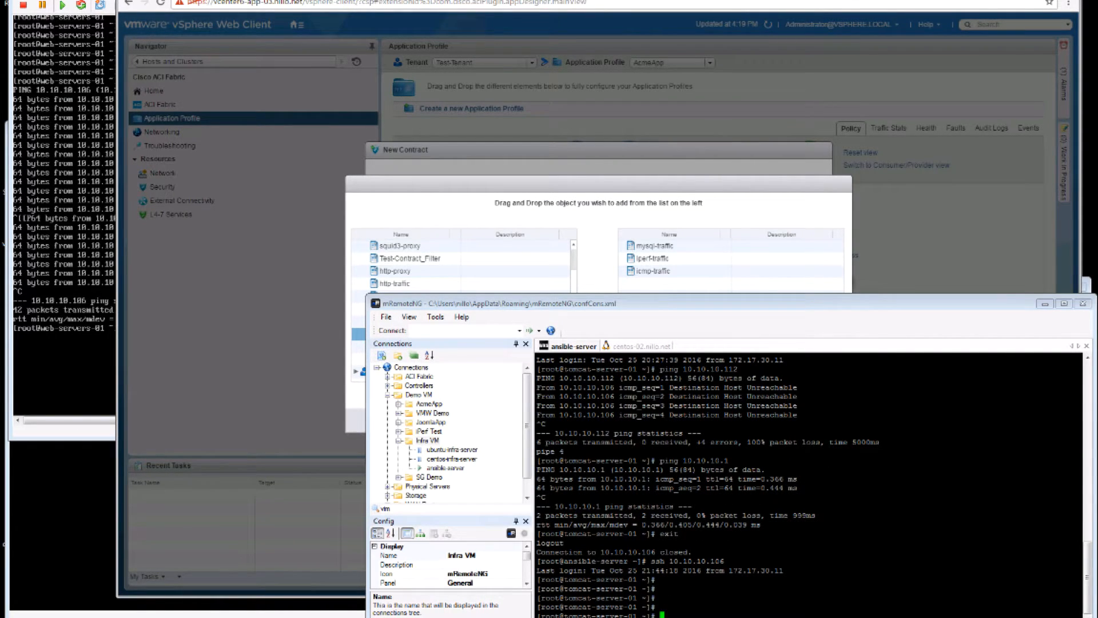
pyautogui.write('ping 10.10.10.114')
pyautogui.press('Return')
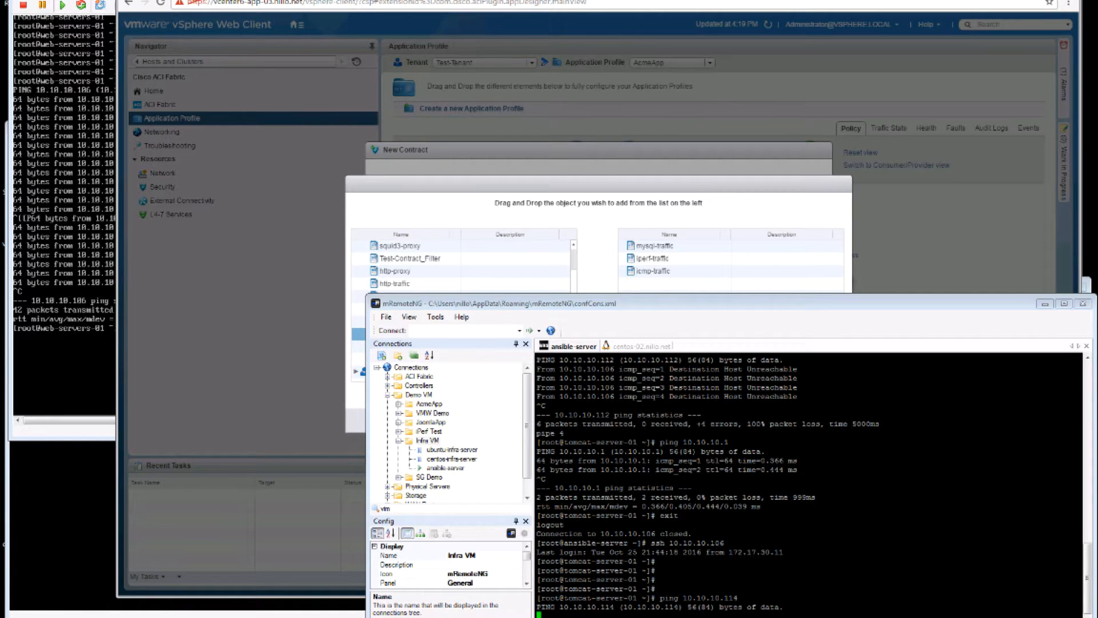
pyautogui.click(629, 190)
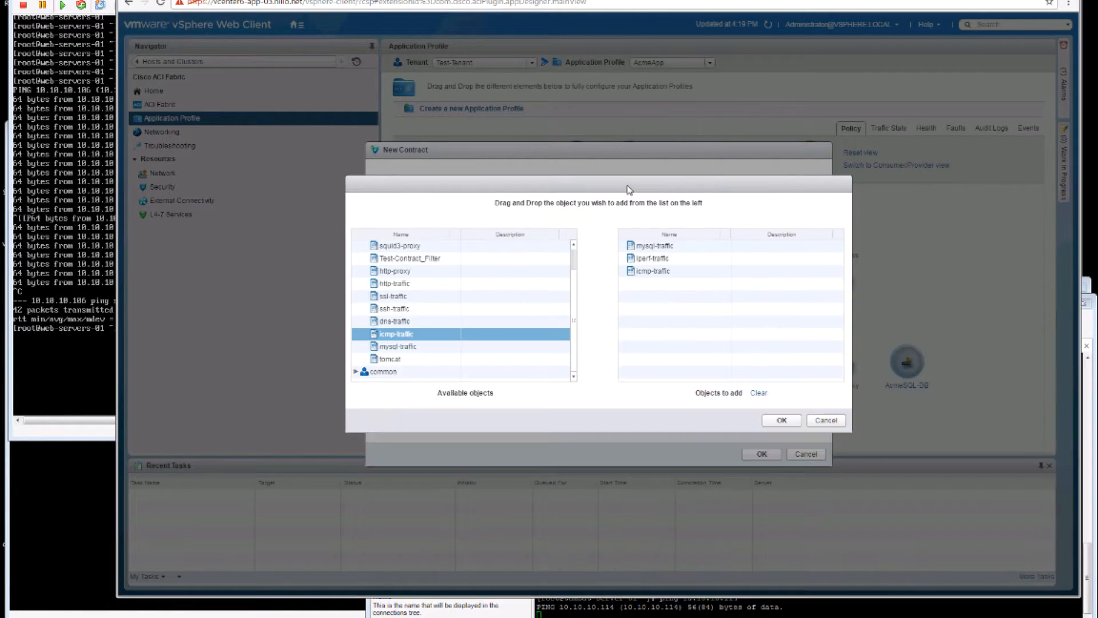
# Create the DBAccess contract with the selected filters and examine its connections between App and AcmeSQL-DB.
pyautogui.click(773, 422)
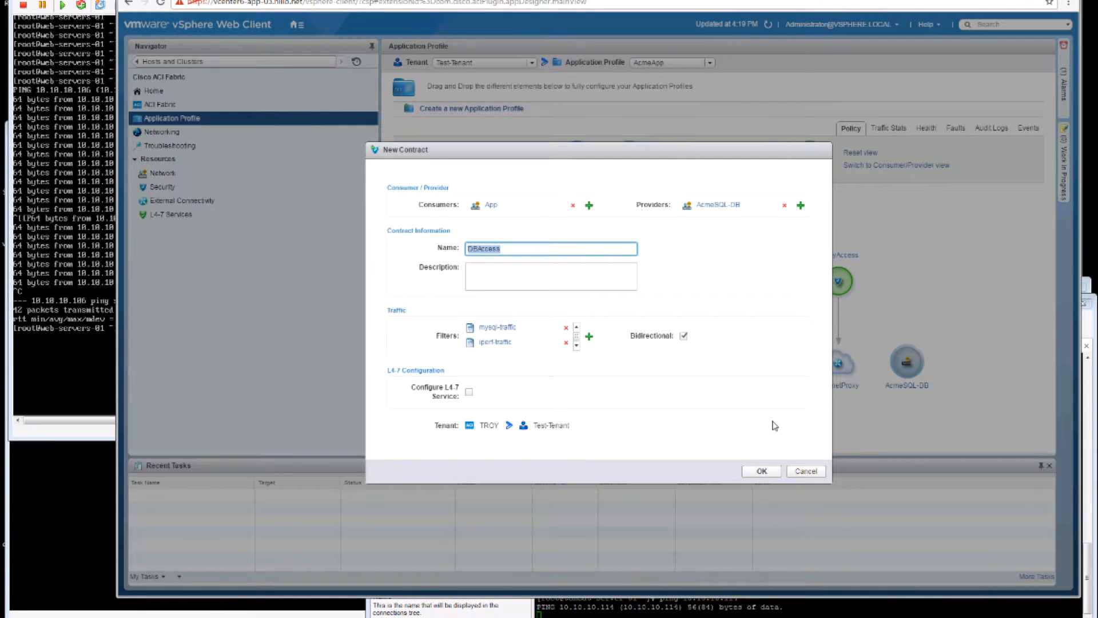
pyautogui.click(762, 472)
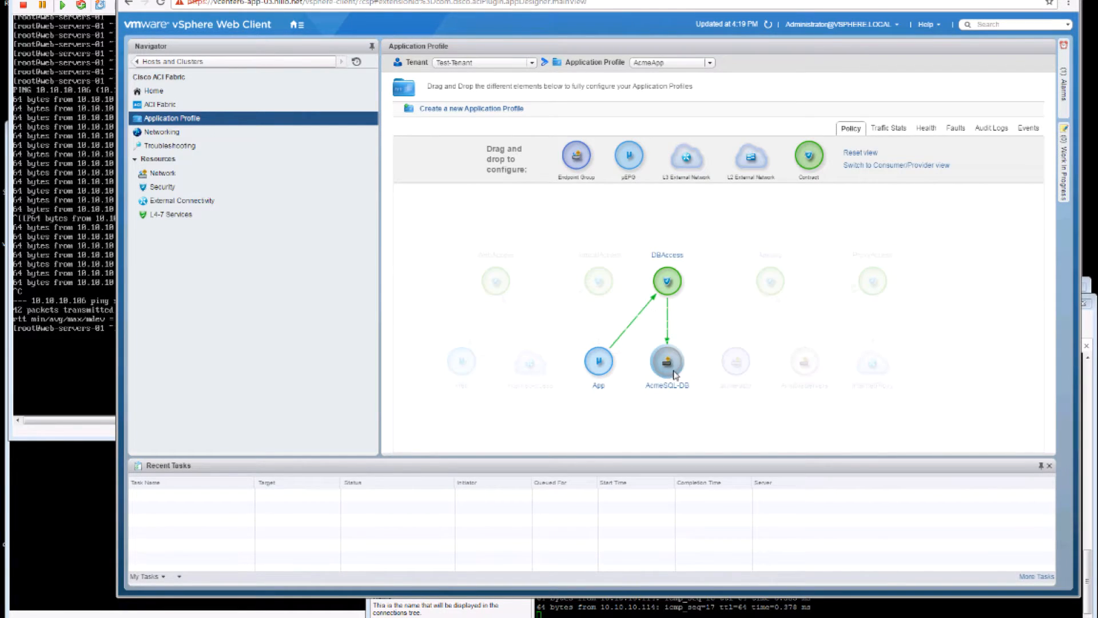
pyautogui.moveTo(677, 391)
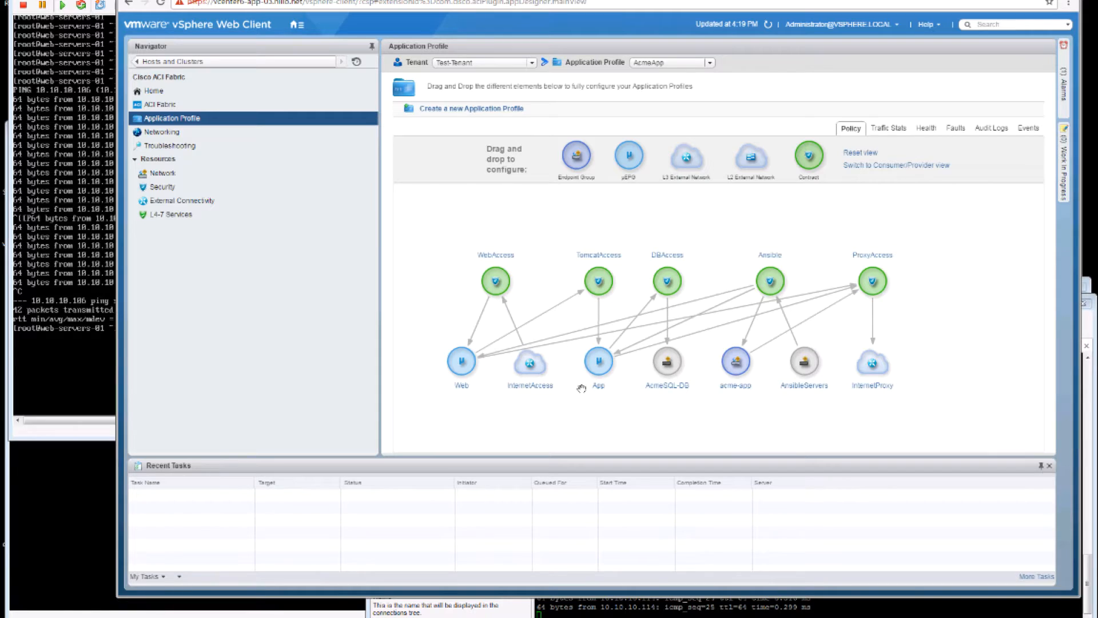
pyautogui.moveTo(595, 388)
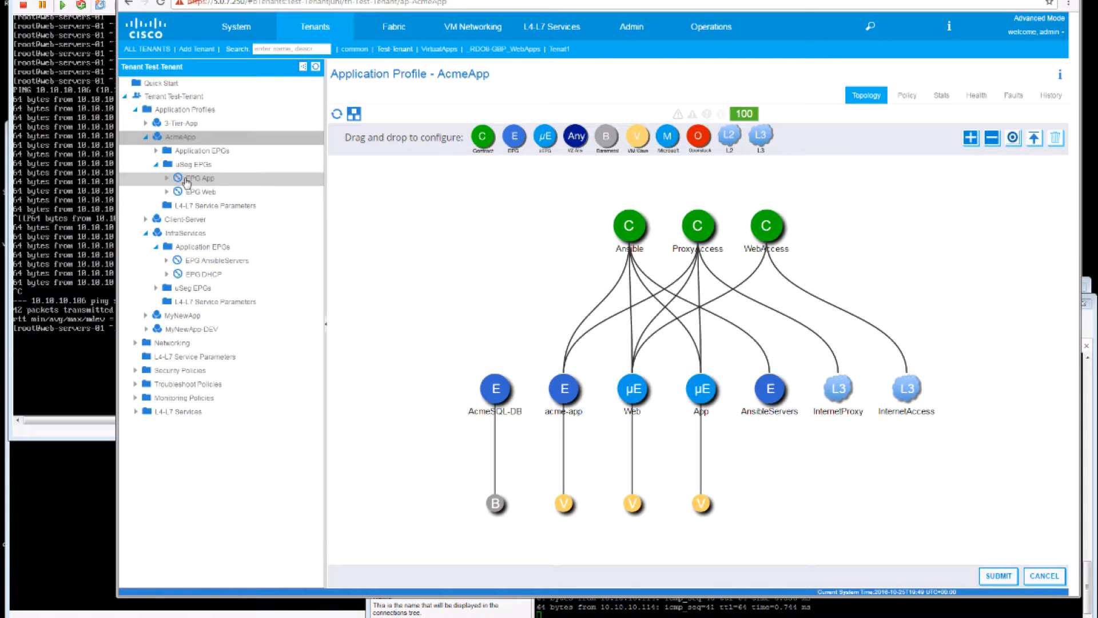
# In Cisco APIC, view the client endpoints of the App micro-segmented EPG and the AcmeSQL-DB application EPG.
pyautogui.click(187, 180)
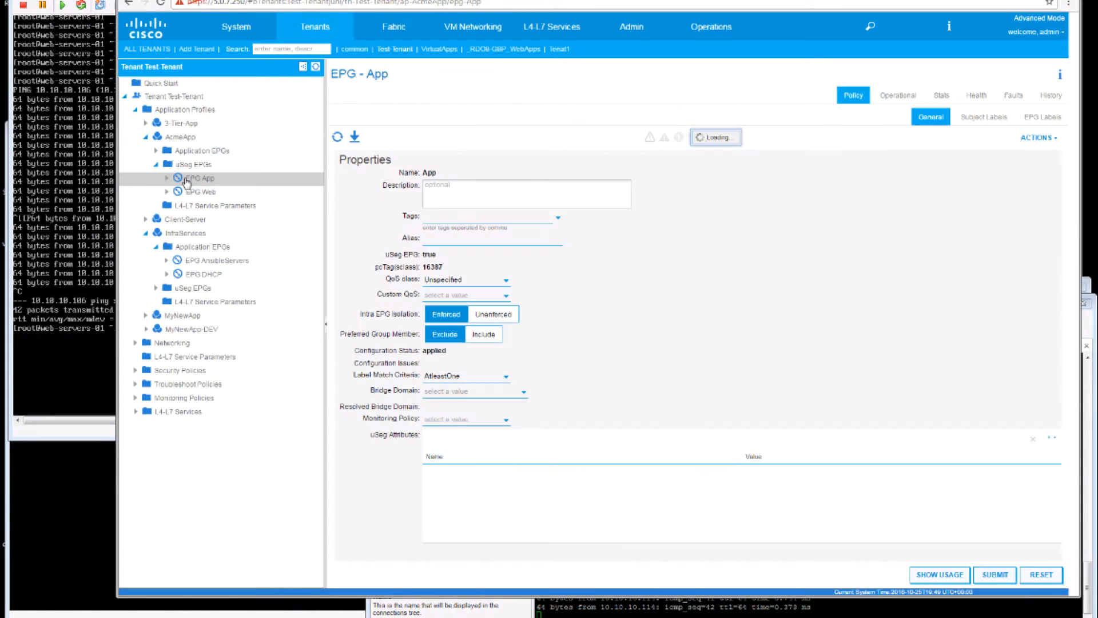
pyautogui.click(895, 98)
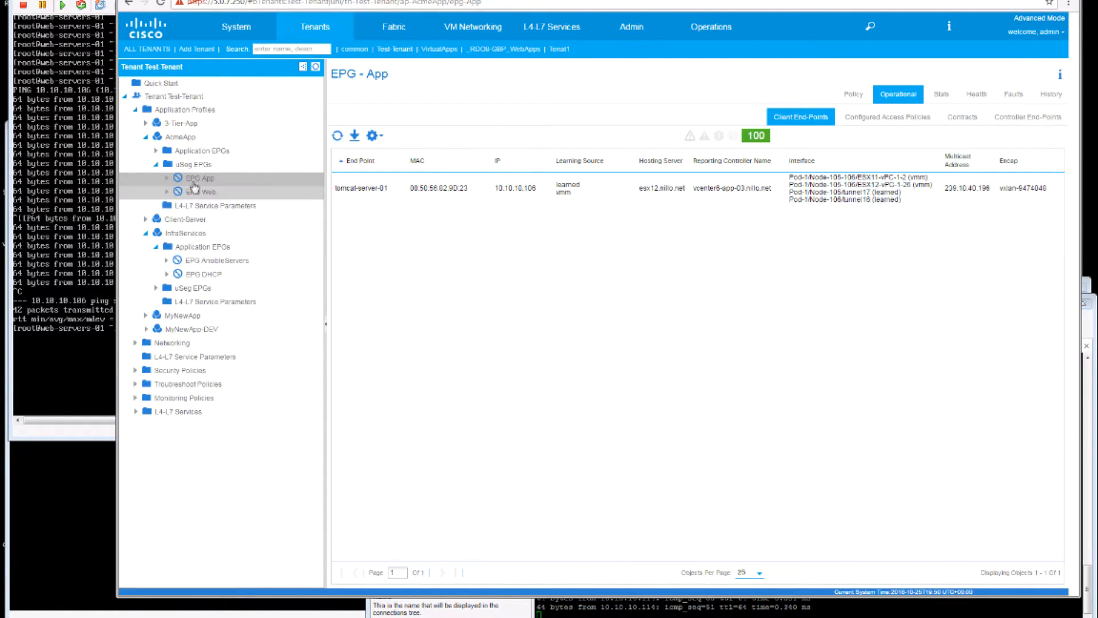
pyautogui.click(155, 151)
pyautogui.click(167, 164)
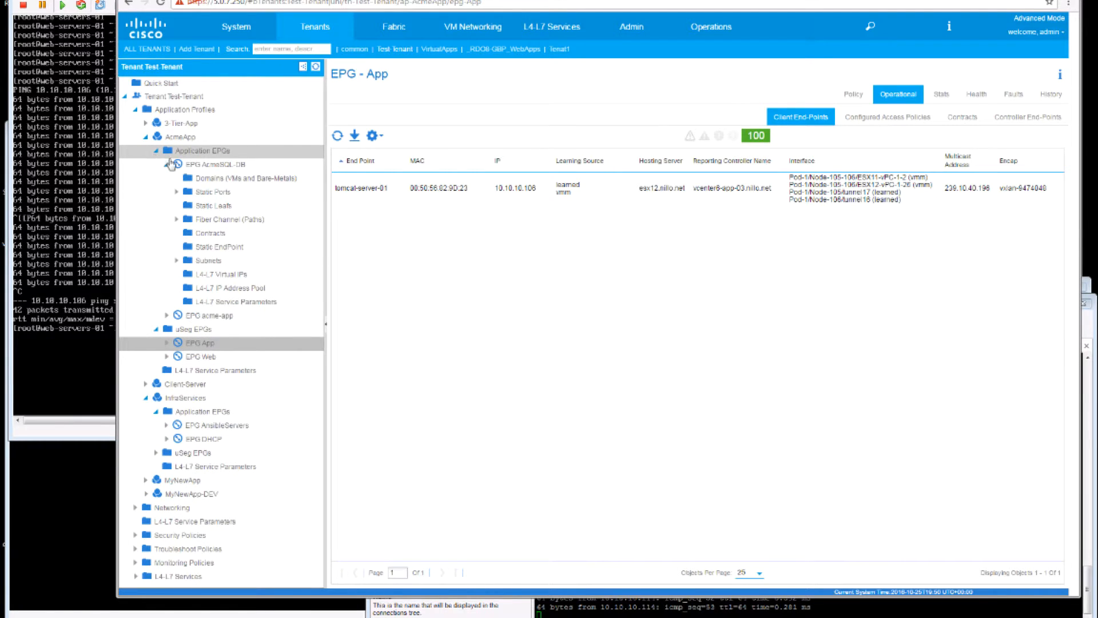
pyautogui.click(215, 165)
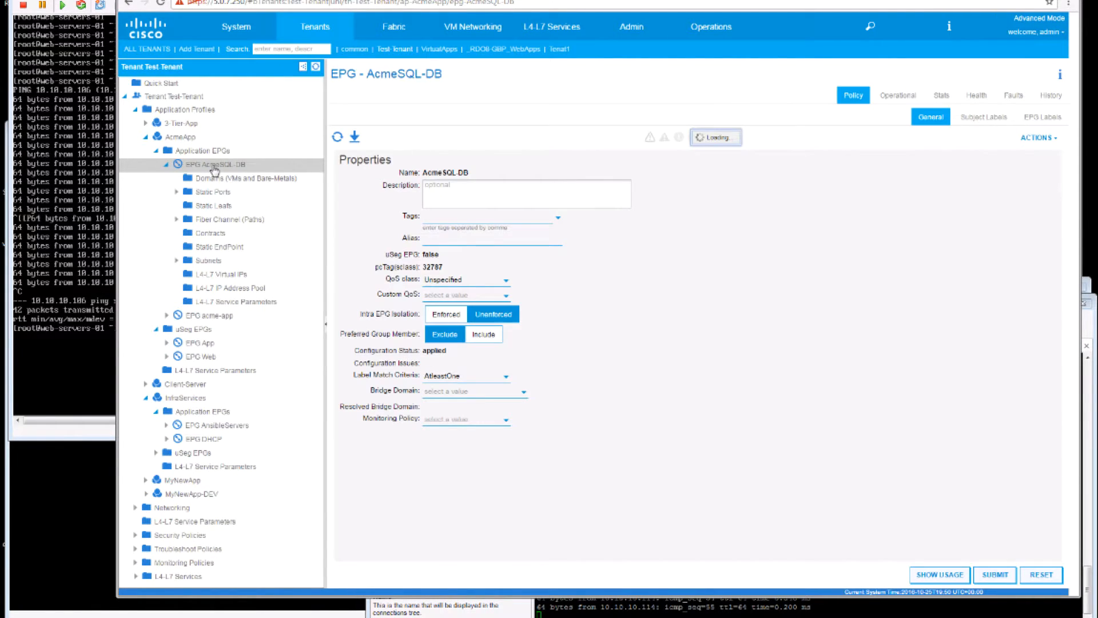
pyautogui.click(909, 96)
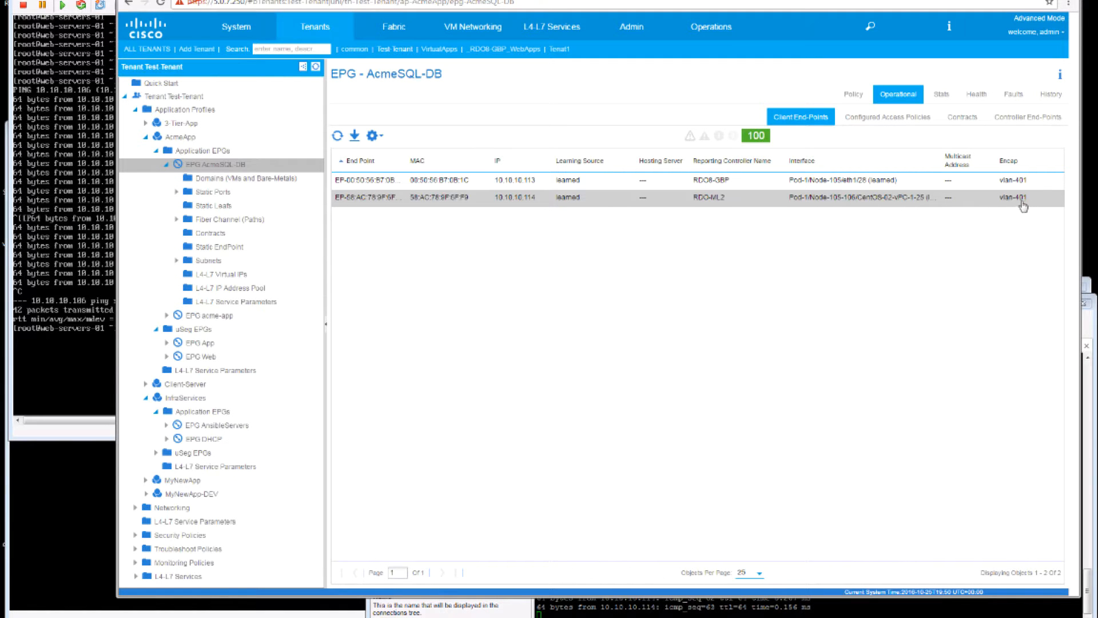
# Switch to mRemoteNG, stop the ping to 10.10.10.114, and start an iperf3 server on centos-02.
pyautogui.click(892, 608)
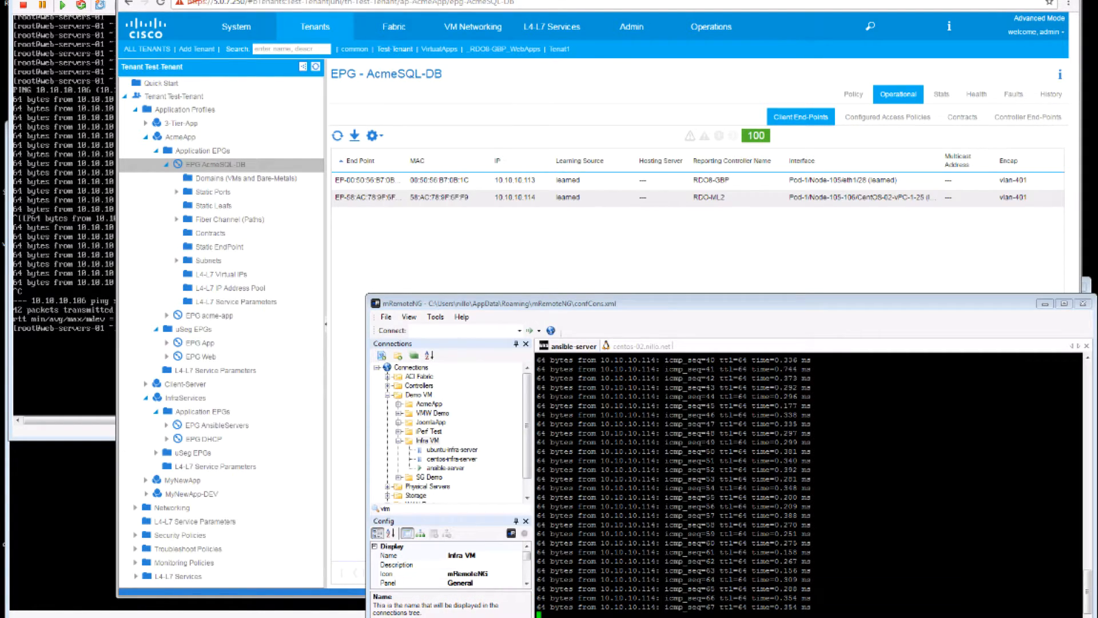
pyautogui.hotkey('ctrl', 'c')
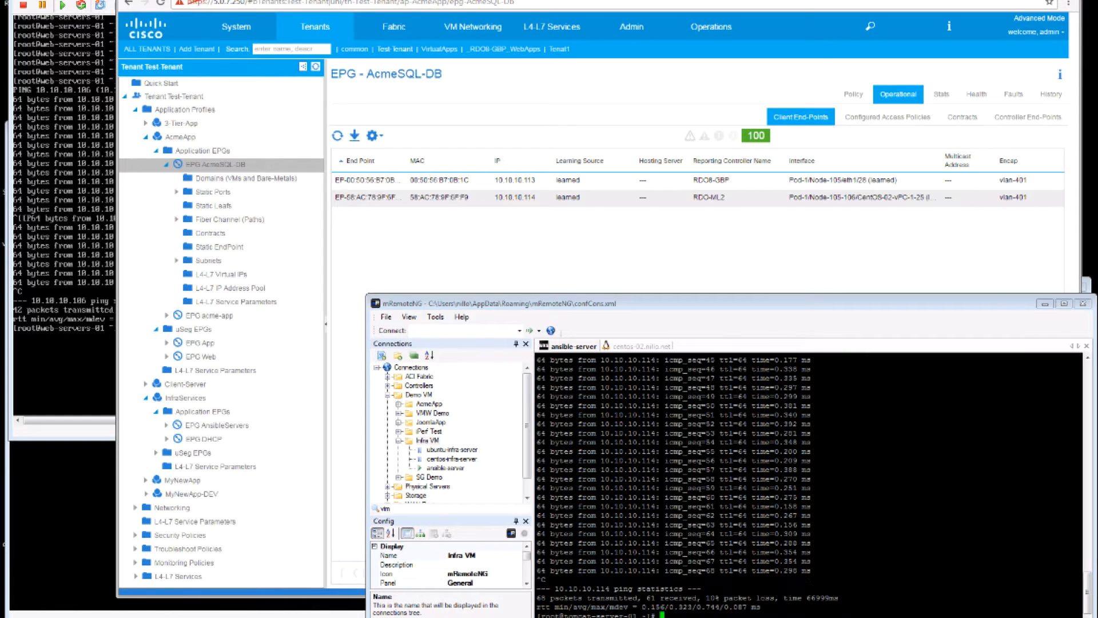
pyautogui.click(635, 349)
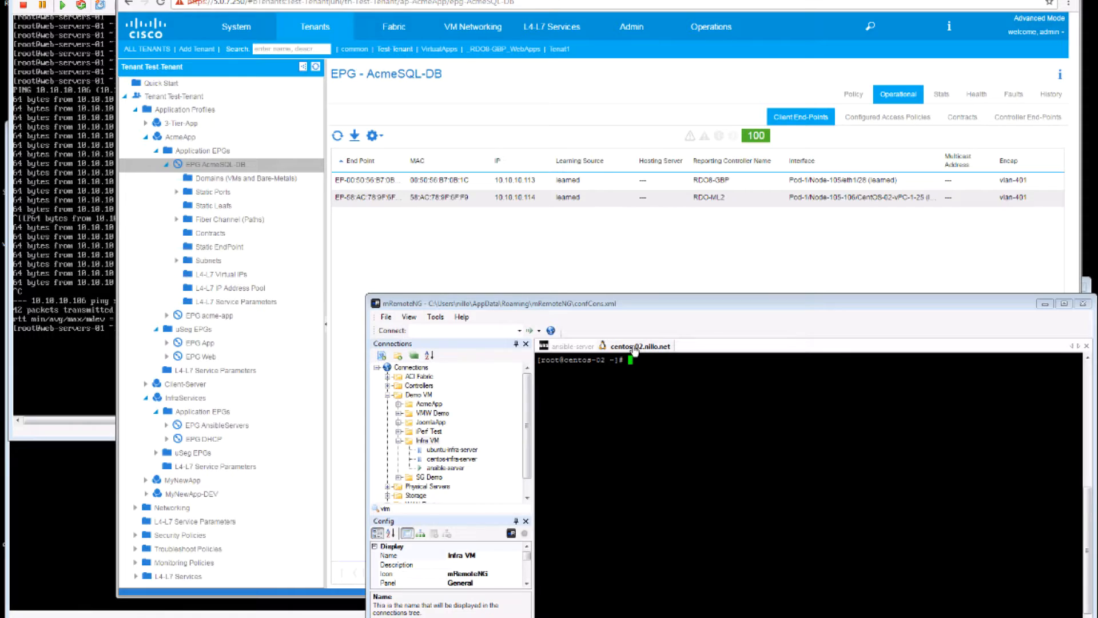
pyautogui.write('iperf3 -s')
pyautogui.press('Return')
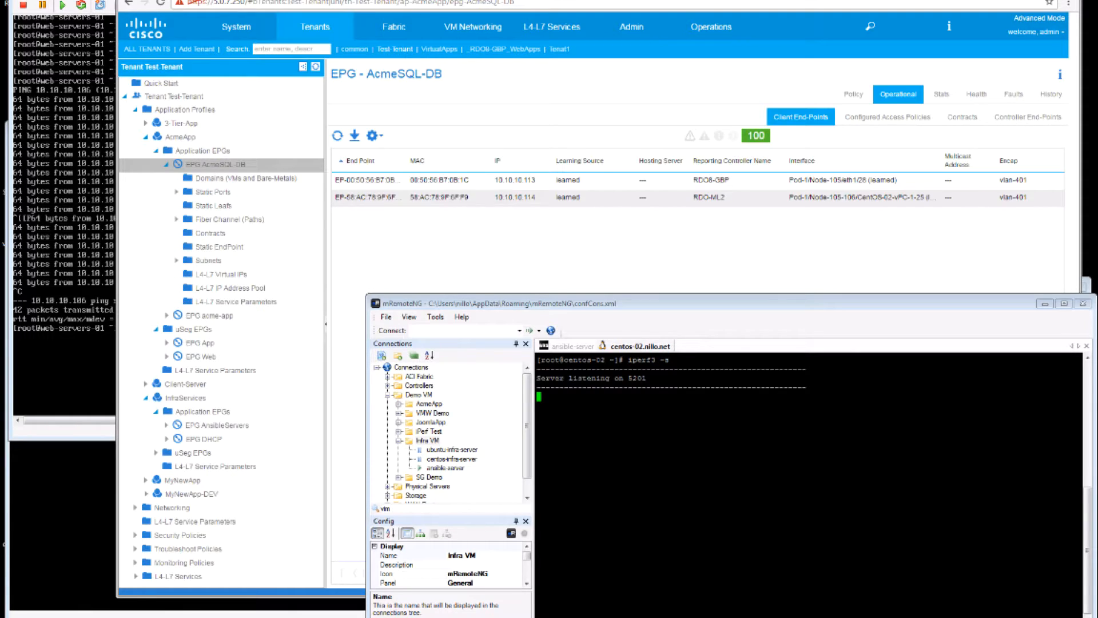
# Run an iperf3 client test from tomcat-server-01 to 10.10.10.114.
pyautogui.click(575, 346)
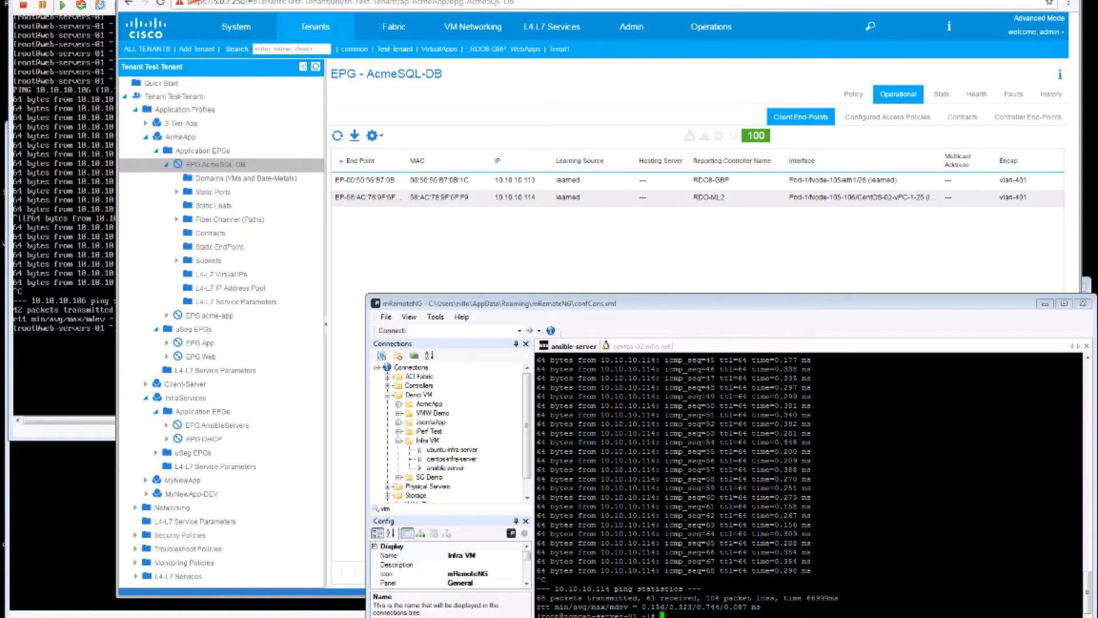
pyautogui.write('iperf3 -c 10.10.10.114')
pyautogui.press('Return')
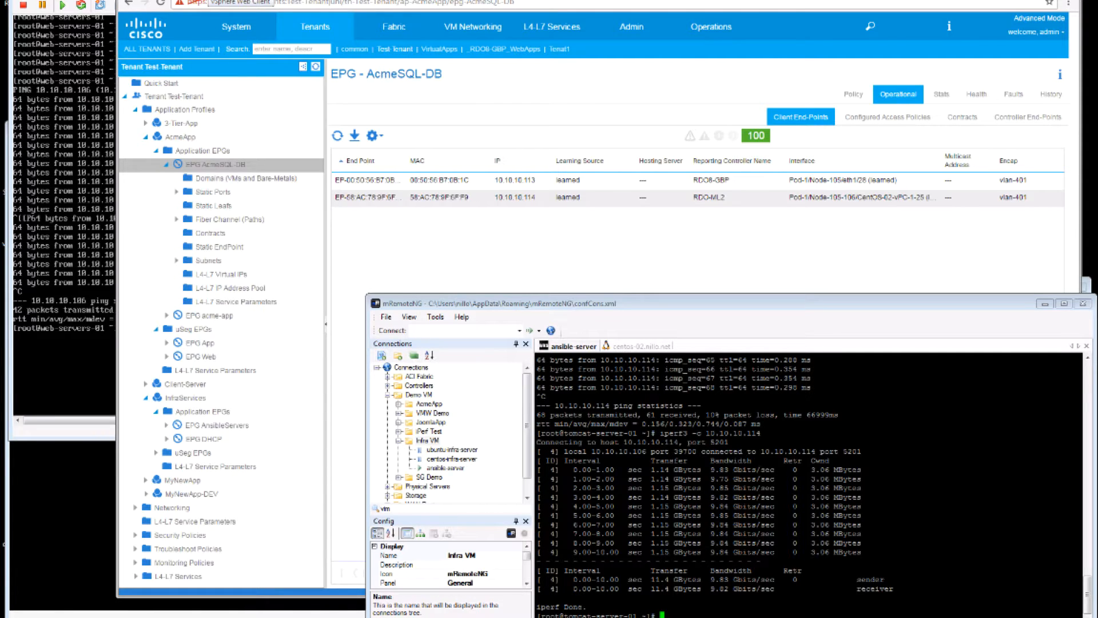
# Return to the vSphere Web Client, arrange InternetAccess to the left of Web, and review the contracts and Web's endpoints.
pyautogui.click(210, 0)
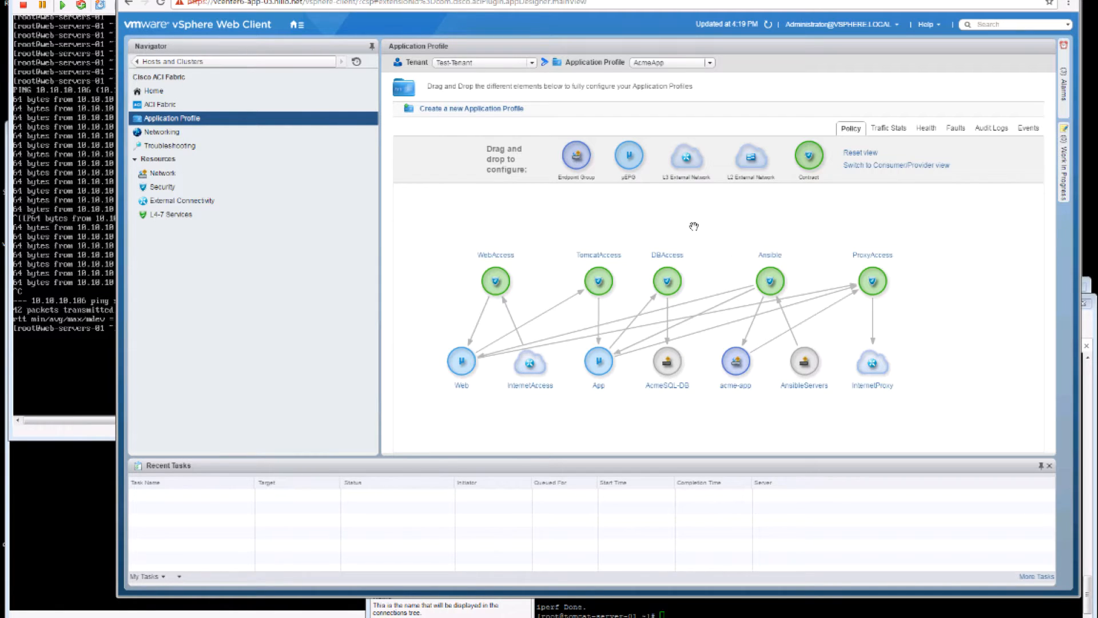
pyautogui.moveTo(526, 370)
pyautogui.mouseDown()
pyautogui.moveTo(435, 370)
pyautogui.moveTo(517, 363)
pyautogui.mouseUp()
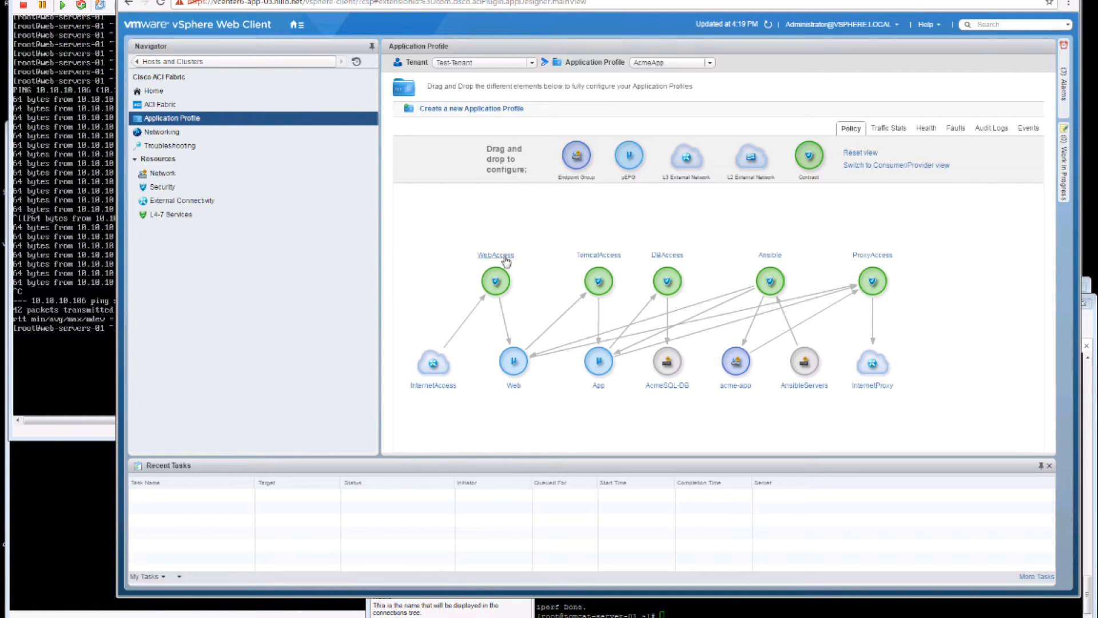
pyautogui.moveTo(597, 258)
pyautogui.moveTo(664, 390)
pyautogui.moveTo(509, 393)
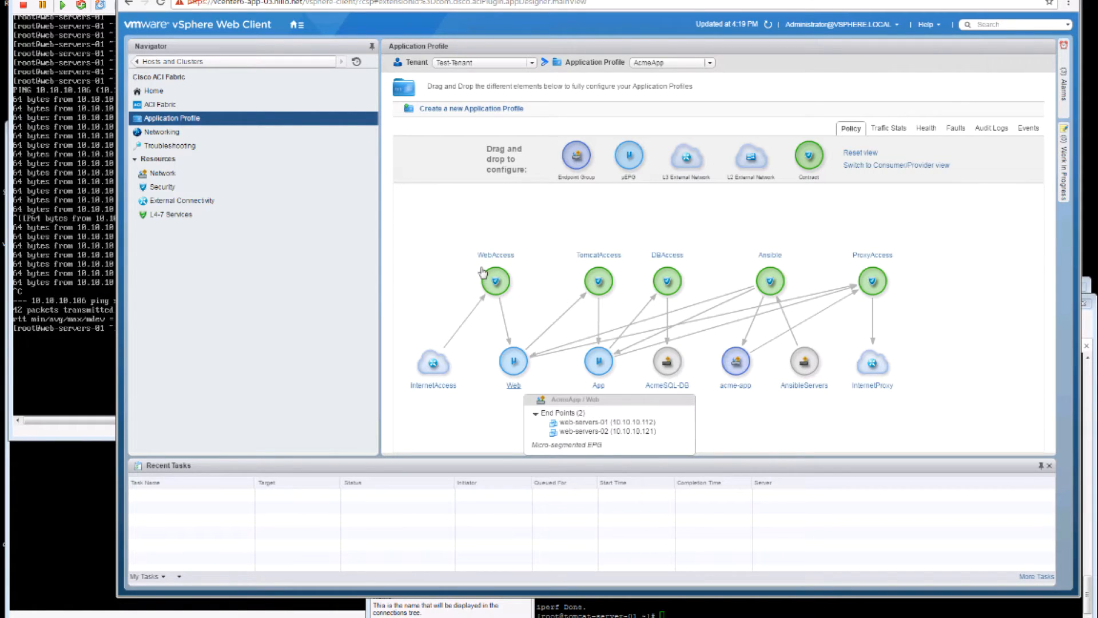
pyautogui.moveTo(490, 259)
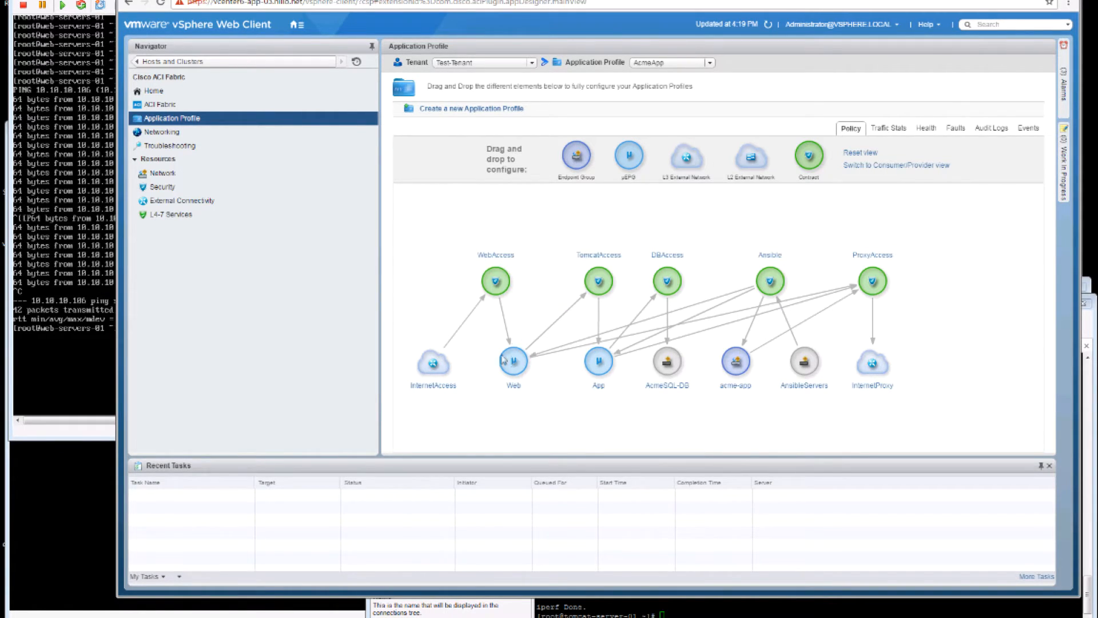
# Switch to the test-desktop console and list its network interfaces with ip a to check the eth0 address.
pyautogui.click(34, 575)
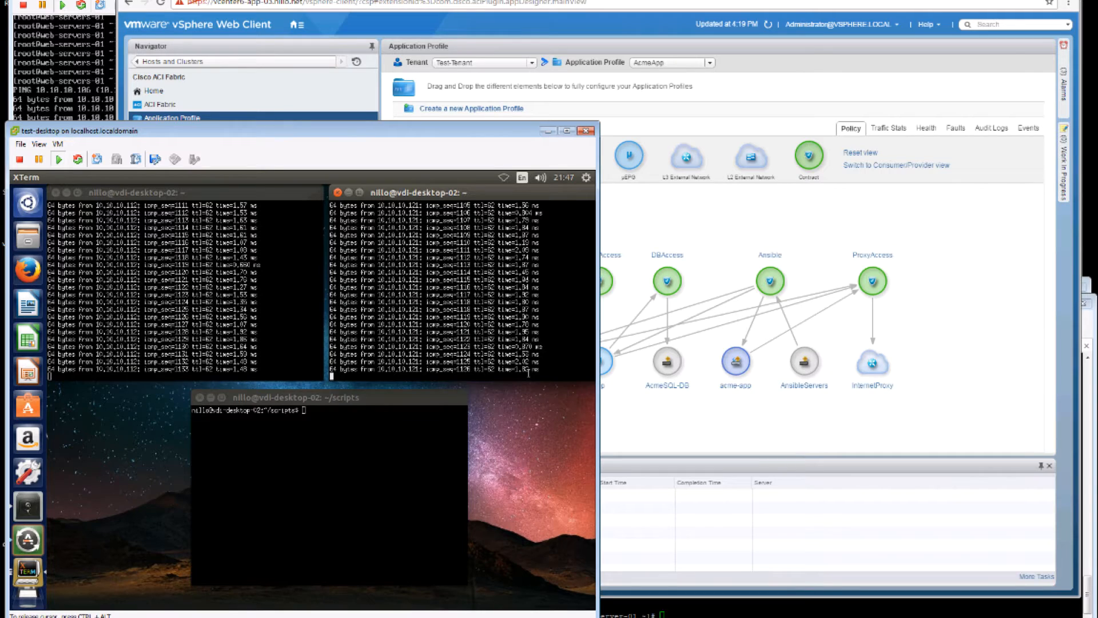
pyautogui.click(336, 479)
pyautogui.write('ip a')
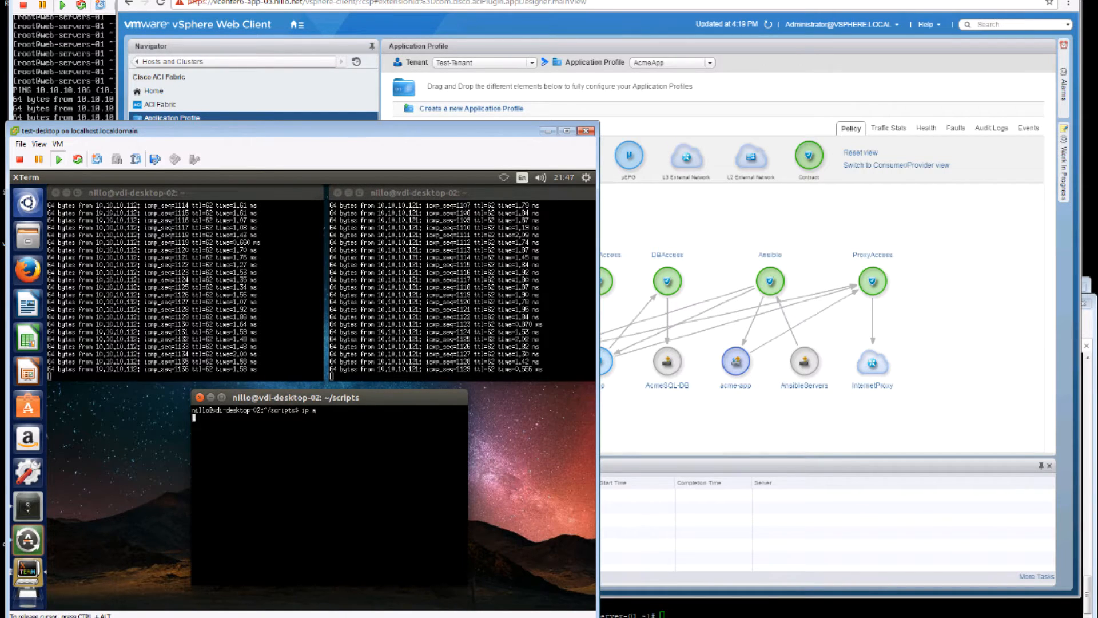
pyautogui.press('Return')
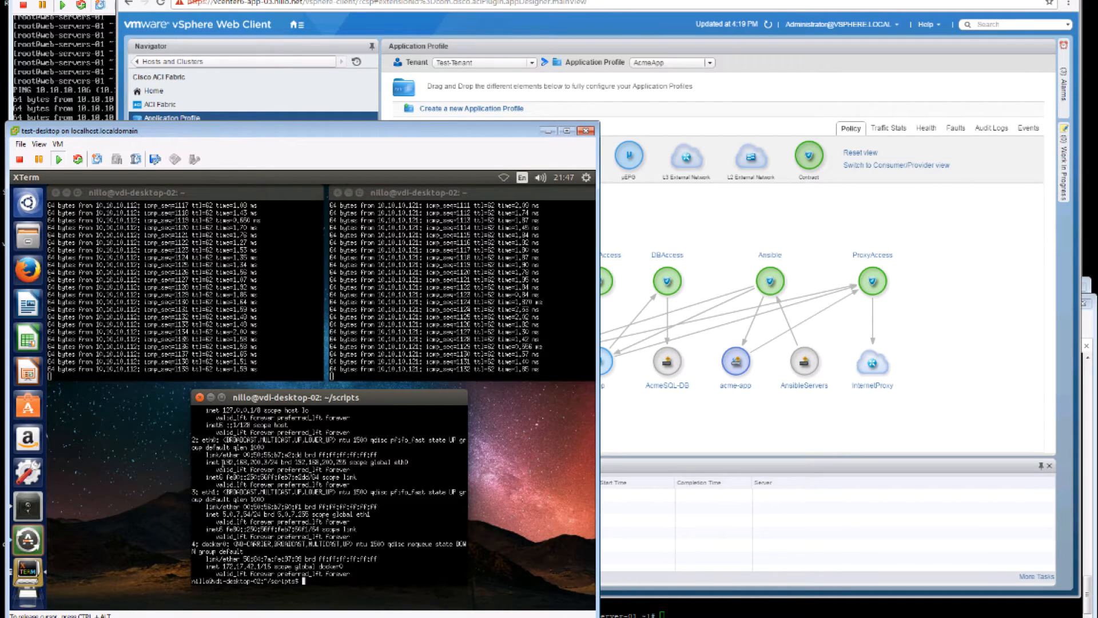
pyautogui.moveTo(221, 462); pyautogui.dragTo(275, 462)
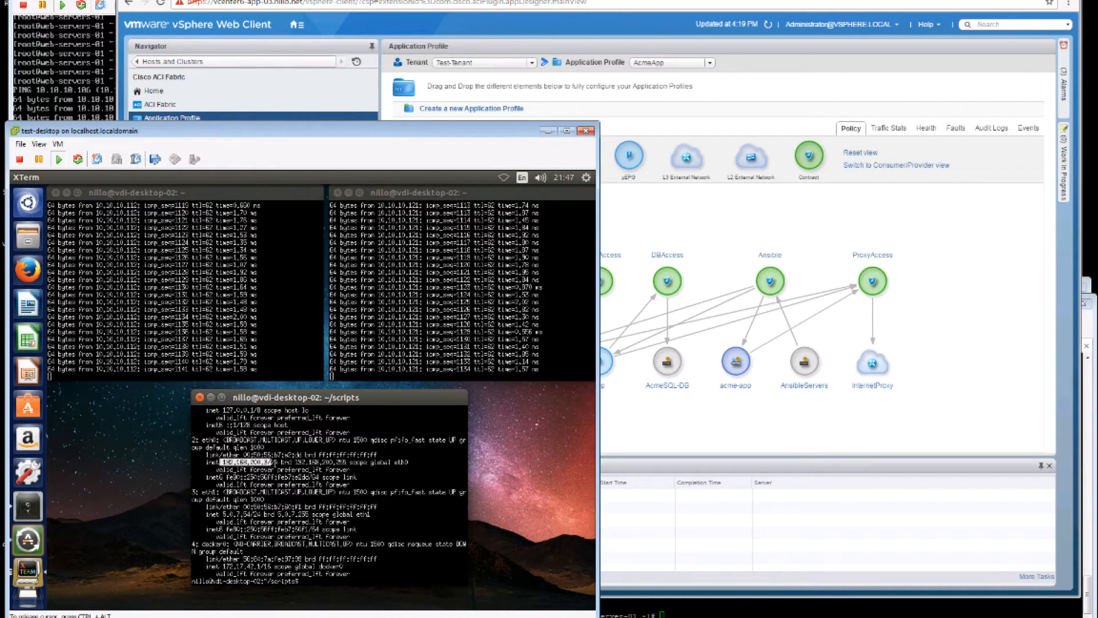
pyautogui.click(323, 484)
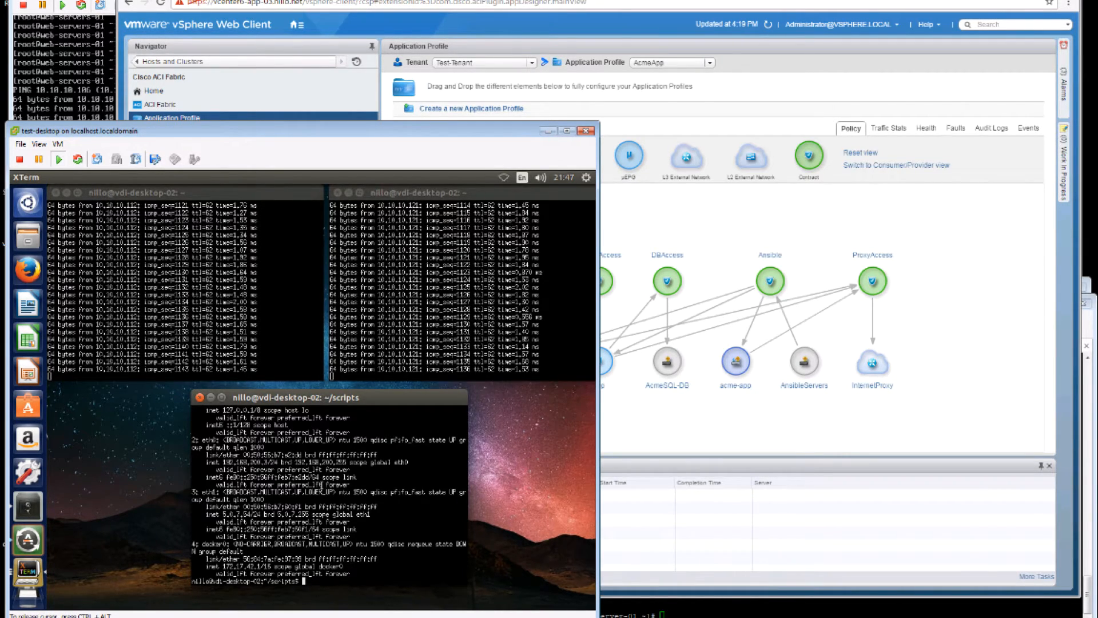
# Check the Cisco ASDM dashboard of the 5.0.7.229 firewall and return to the vSphere Web Client.
pyautogui.click(313, 617)
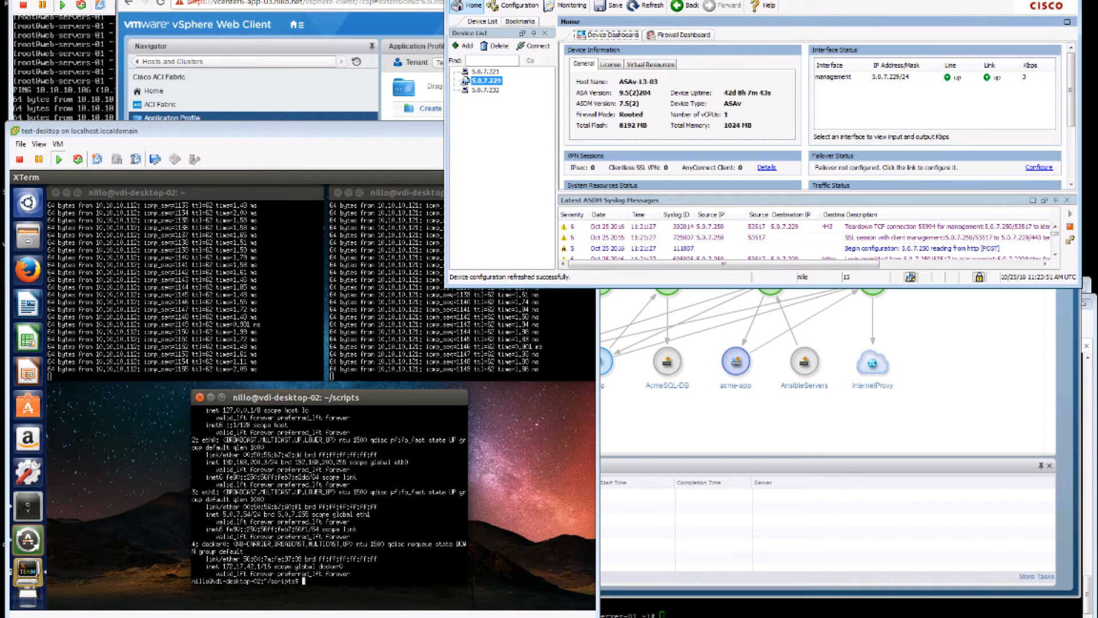
pyautogui.hotkey('alt', 'Tab')
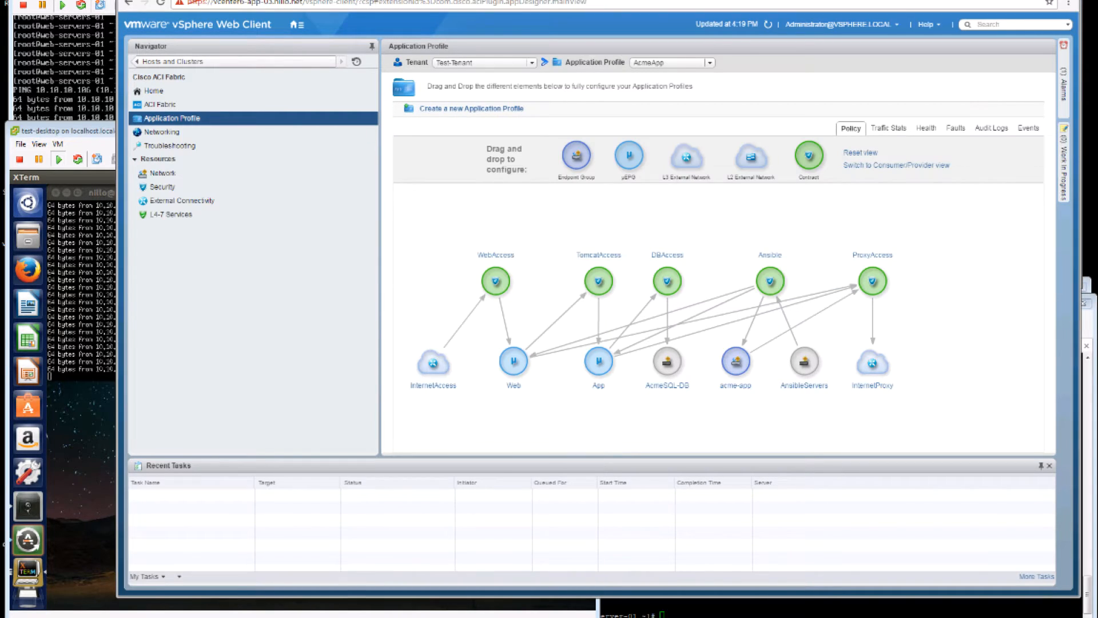
# Edit the WebAccess contract, enable L4-7 service configuration, and proceed to its service definition.
pyautogui.doubleClick(486, 258)
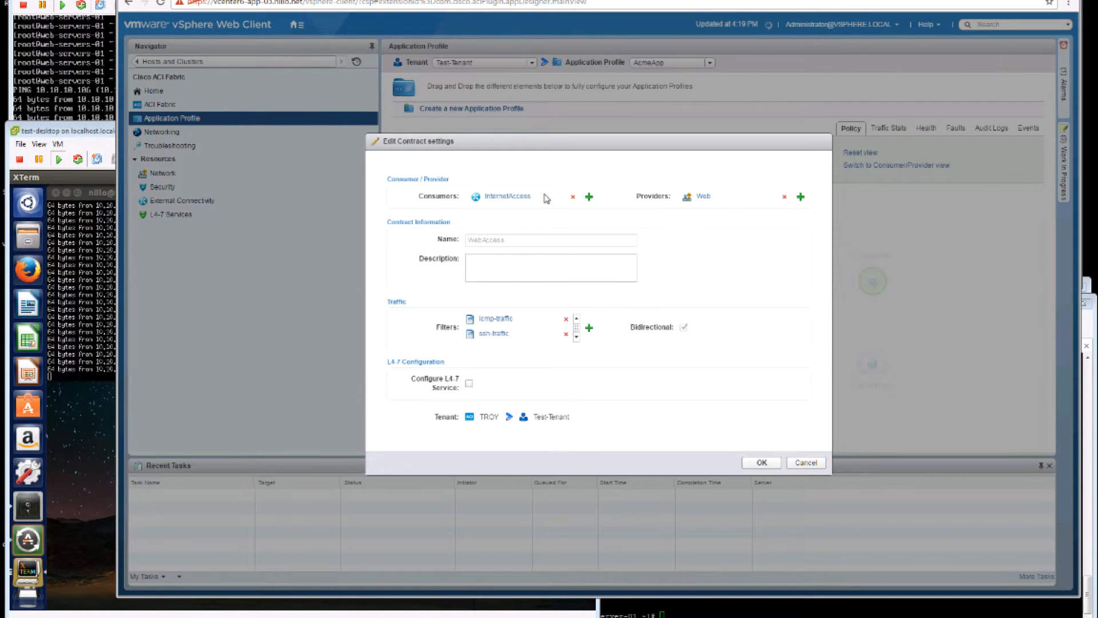
pyautogui.click(469, 384)
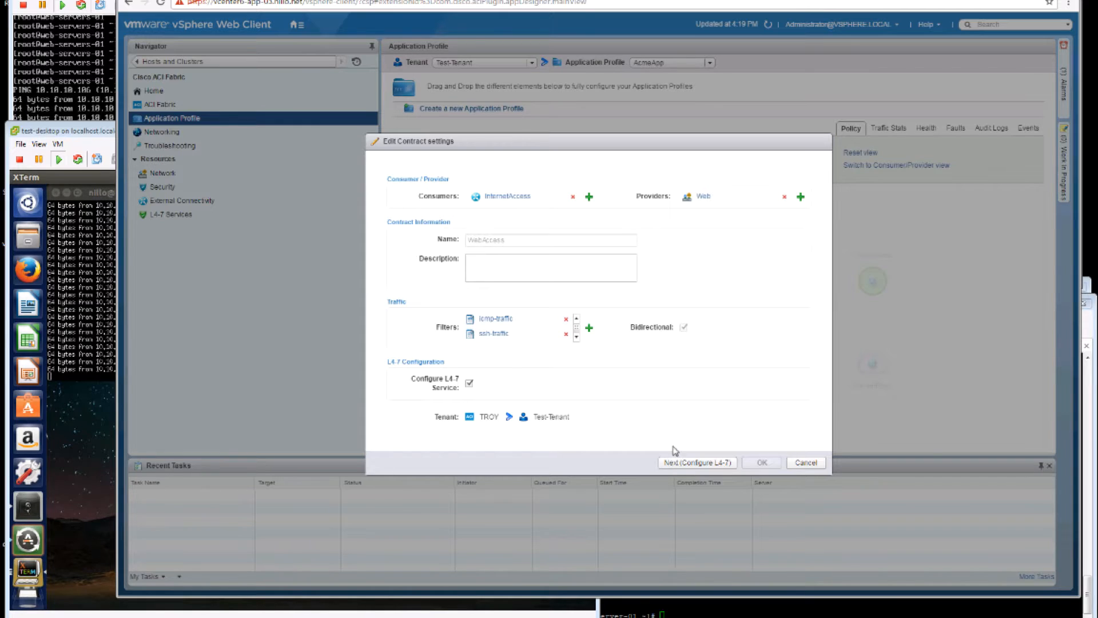
pyautogui.click(696, 462)
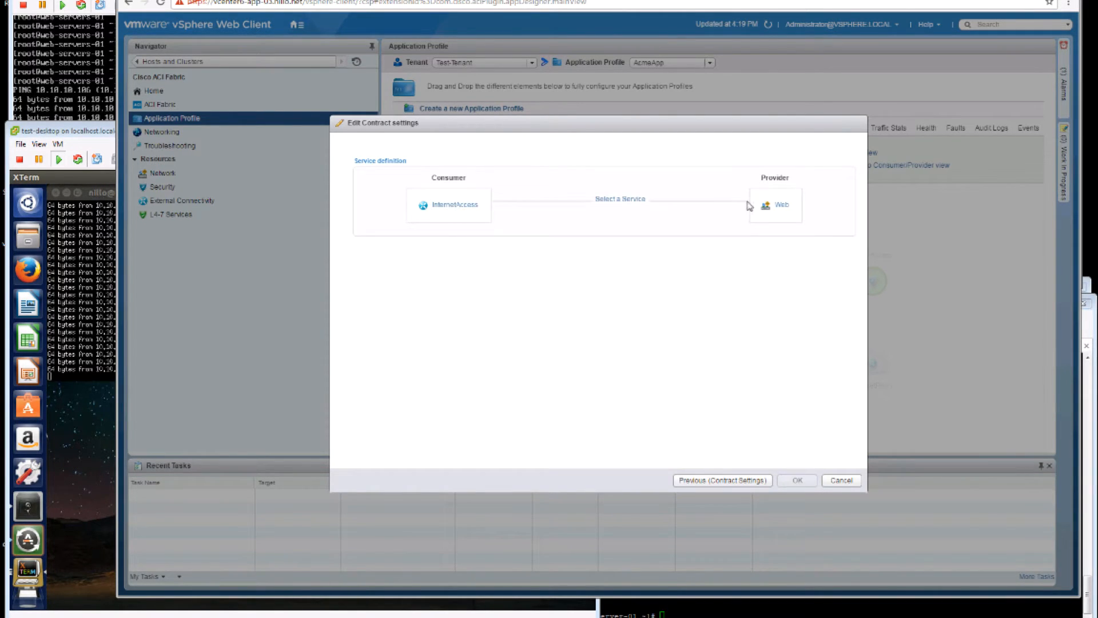
# Insert the Test-Tenant service template L4-7 Device NGFW-for-L3Out, with its single CISCO-ASA-1.2 firewall, between InternetAccess and Web.
pyautogui.click(626, 203)
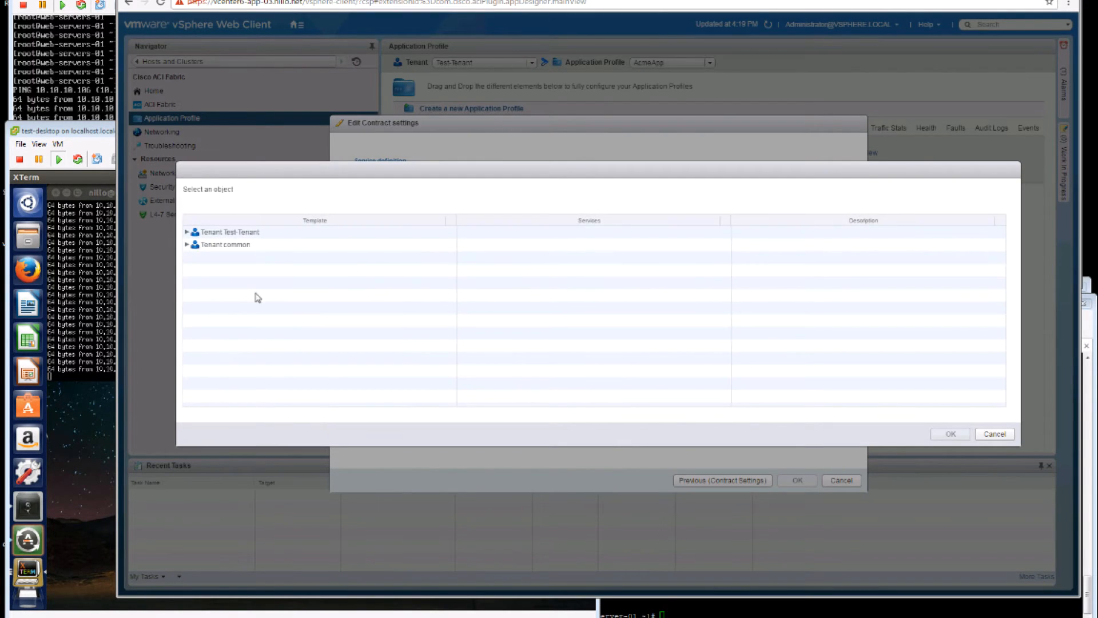
pyautogui.click(186, 233)
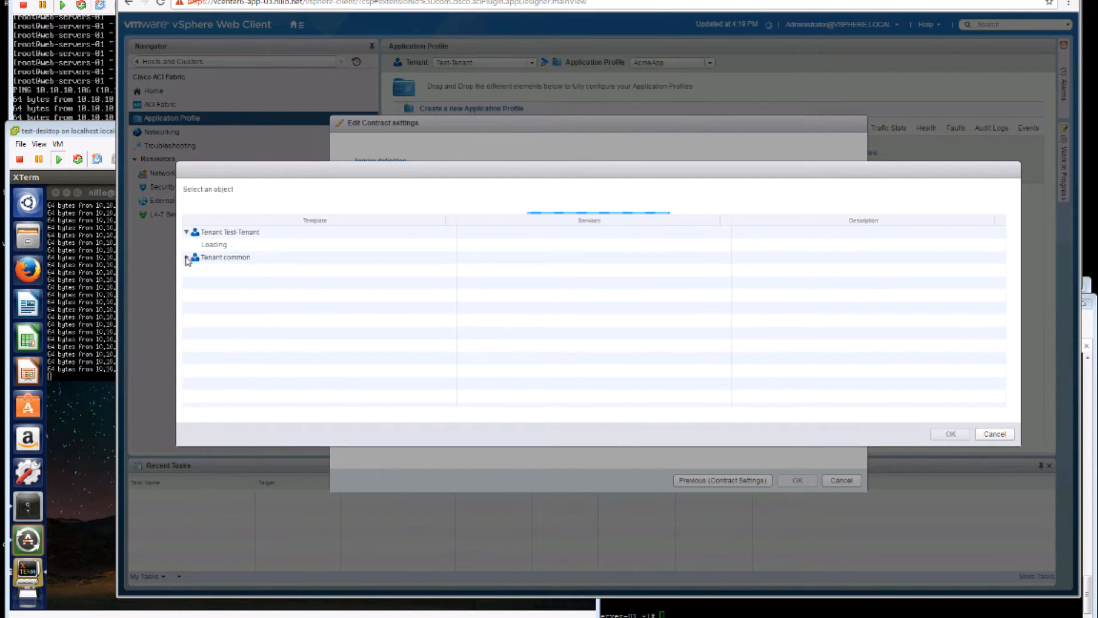
pyautogui.click(187, 261)
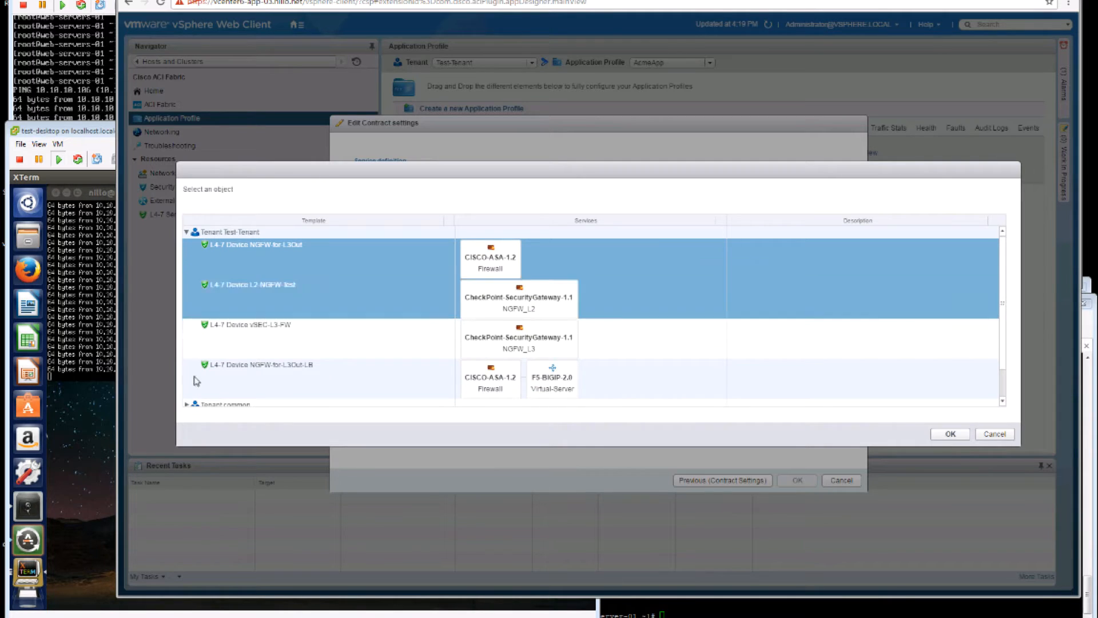
pyautogui.click(187, 405)
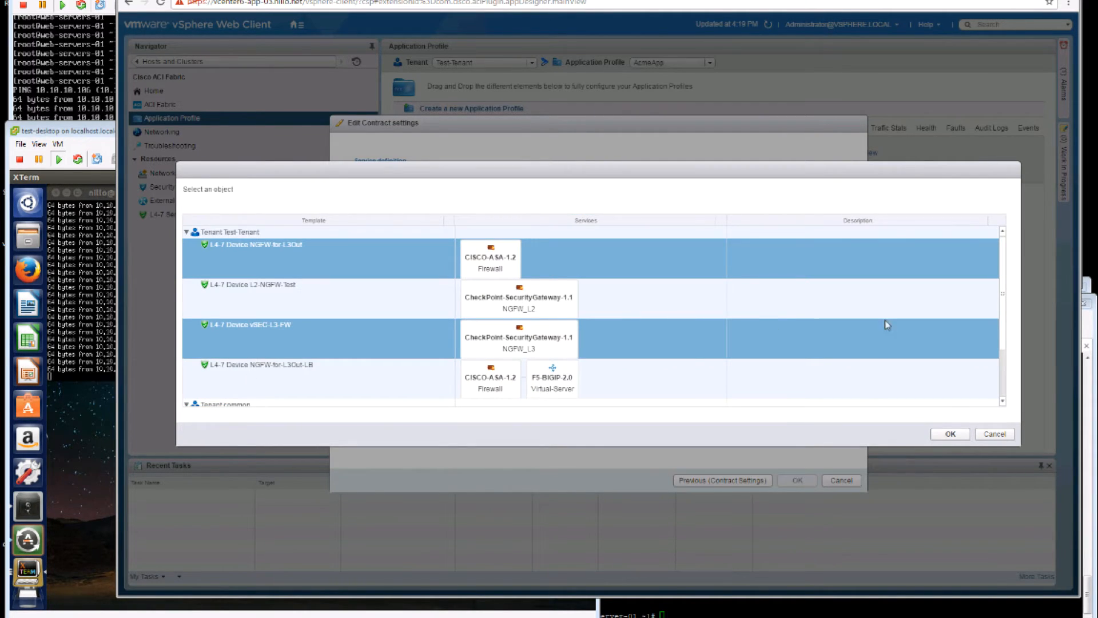
pyautogui.scroll(-2, 997, 287)
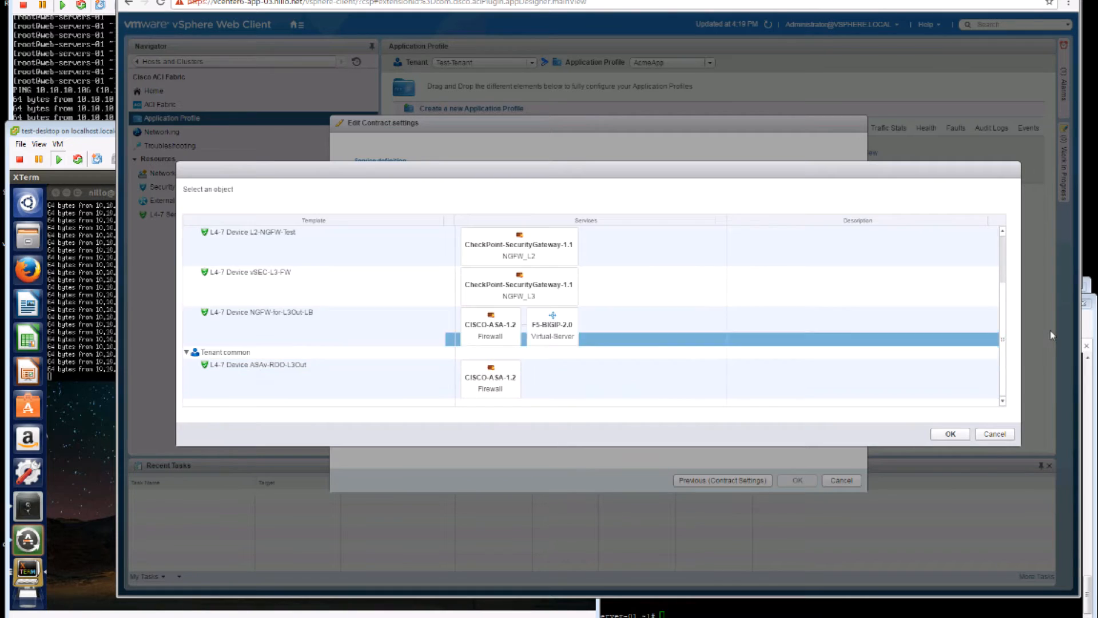
pyautogui.scroll(2, 1006, 319)
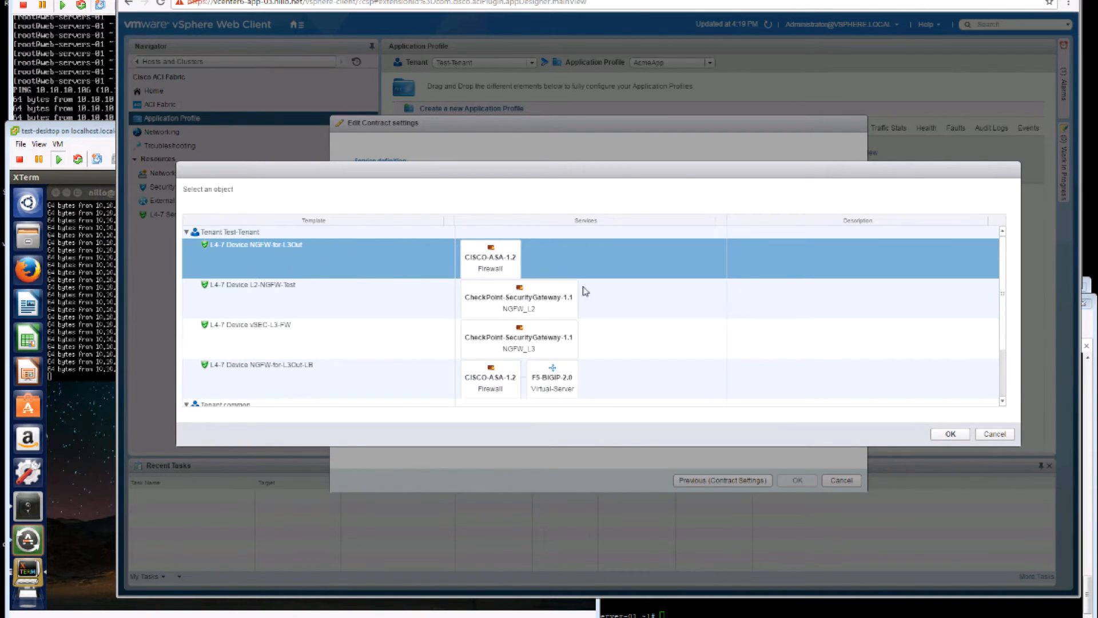
pyautogui.click(954, 436)
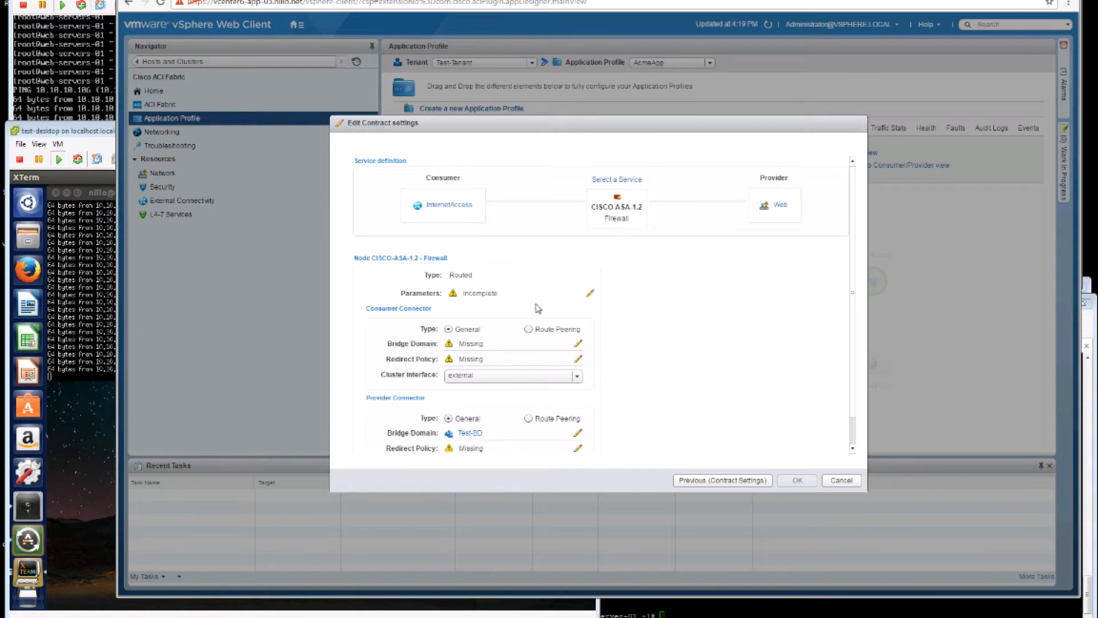
# Edit the firewall node's parameters and set the permit-https destination endpoint group to Test-Tenant-AcmeApp-Web.
pyautogui.click(591, 298)
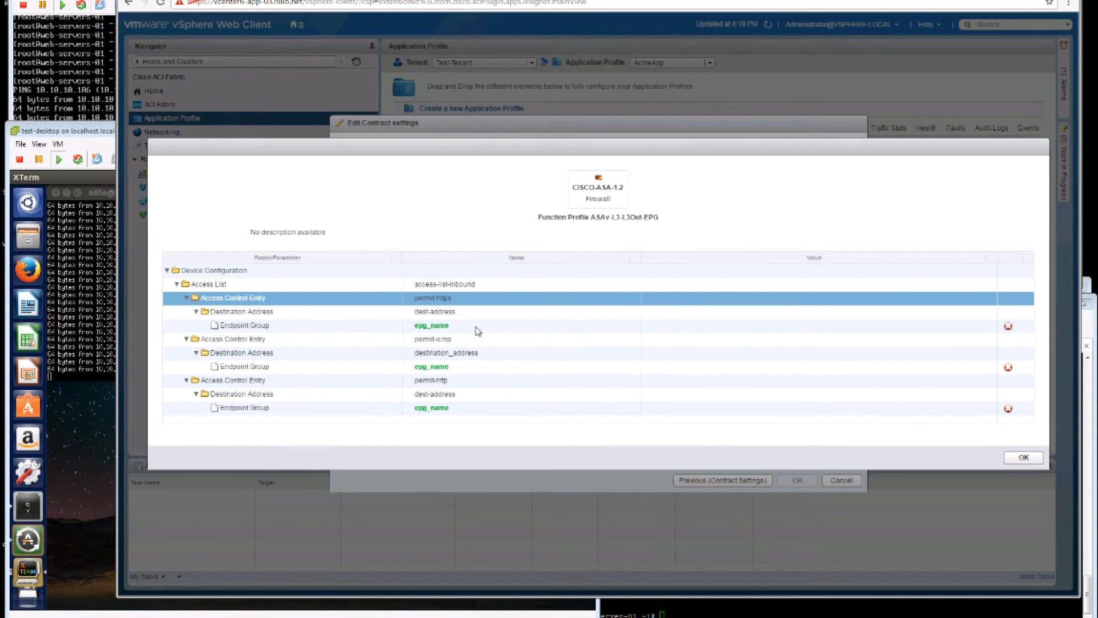
pyautogui.click(548, 326)
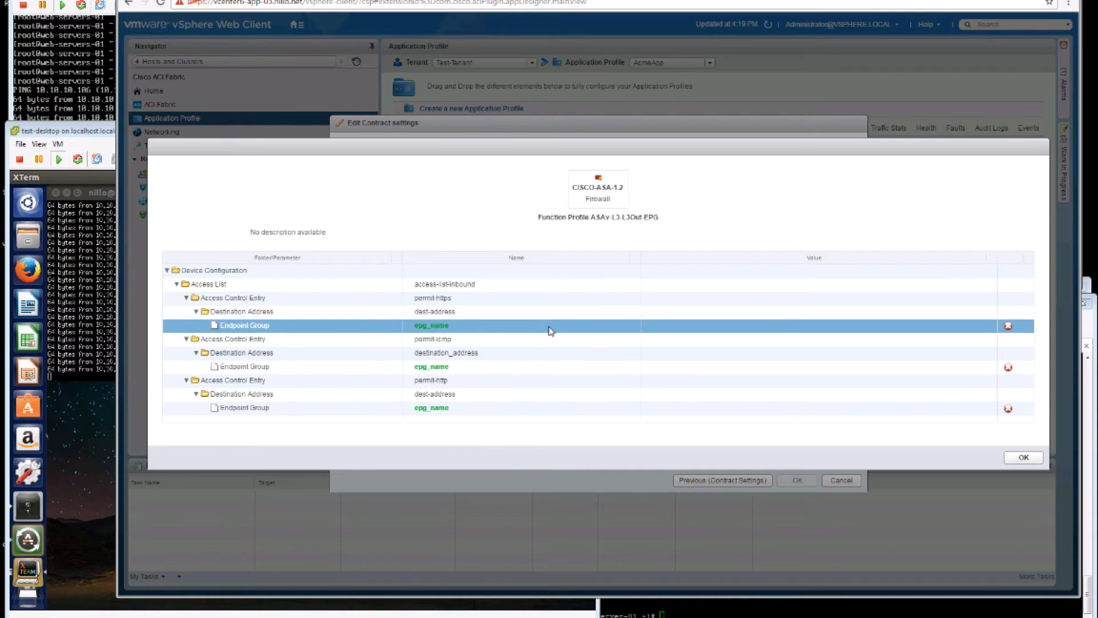
pyautogui.click(459, 409)
pyautogui.click(476, 324)
pyautogui.click(486, 326)
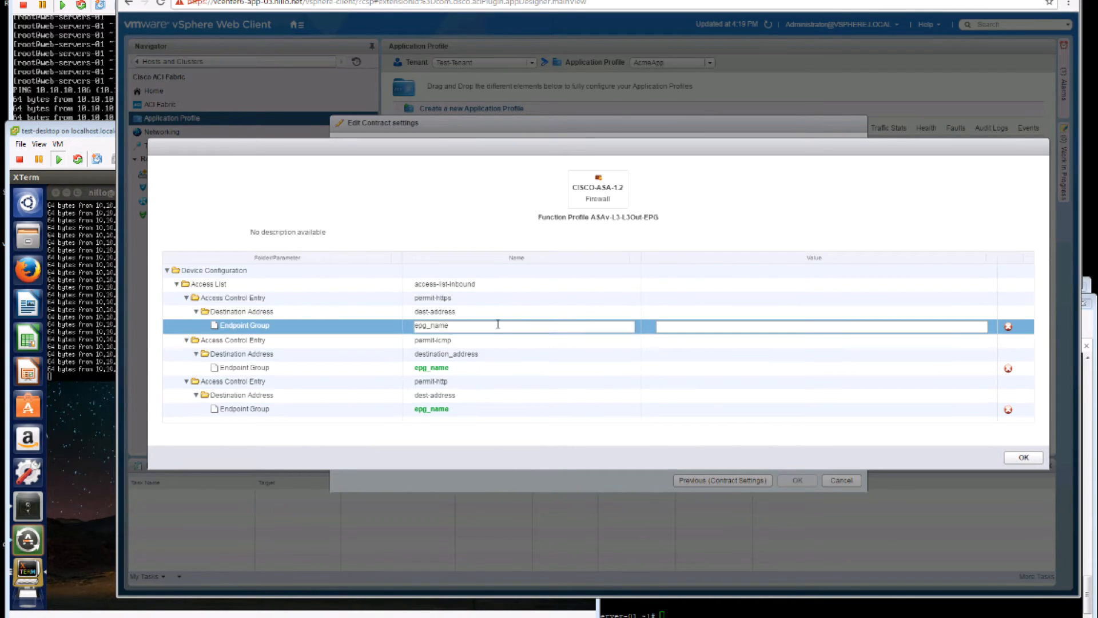
pyautogui.click(692, 327)
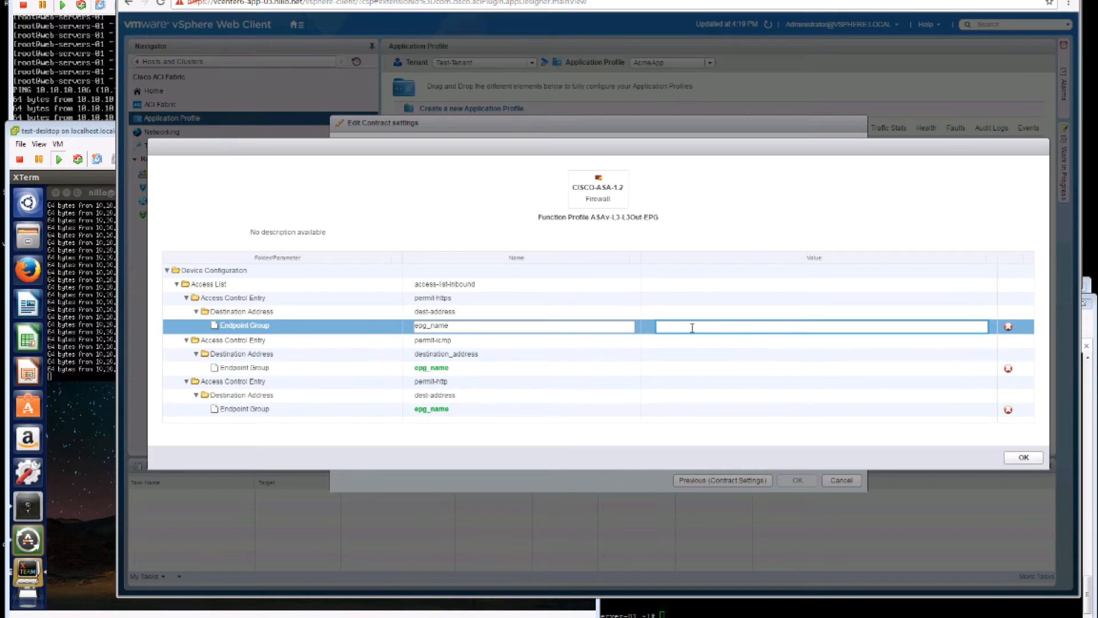
pyautogui.write('Test-Tenant-AcmeApp-Web')
# Set the permit-icmp and permit-http destination endpoint groups to Test-Tenant-AcmeApp-Web and accept the firewall parameters.
pyautogui.click(691, 367)
pyautogui.click(689, 367)
pyautogui.write('Test-Tenant-AcmeApp-Web')
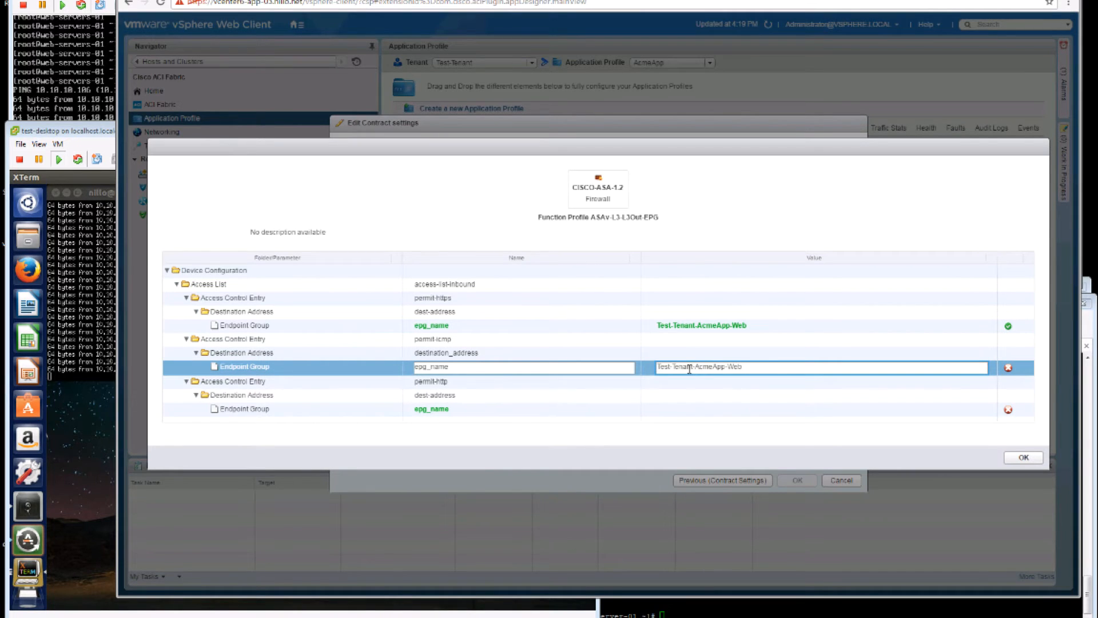
pyautogui.click(690, 408)
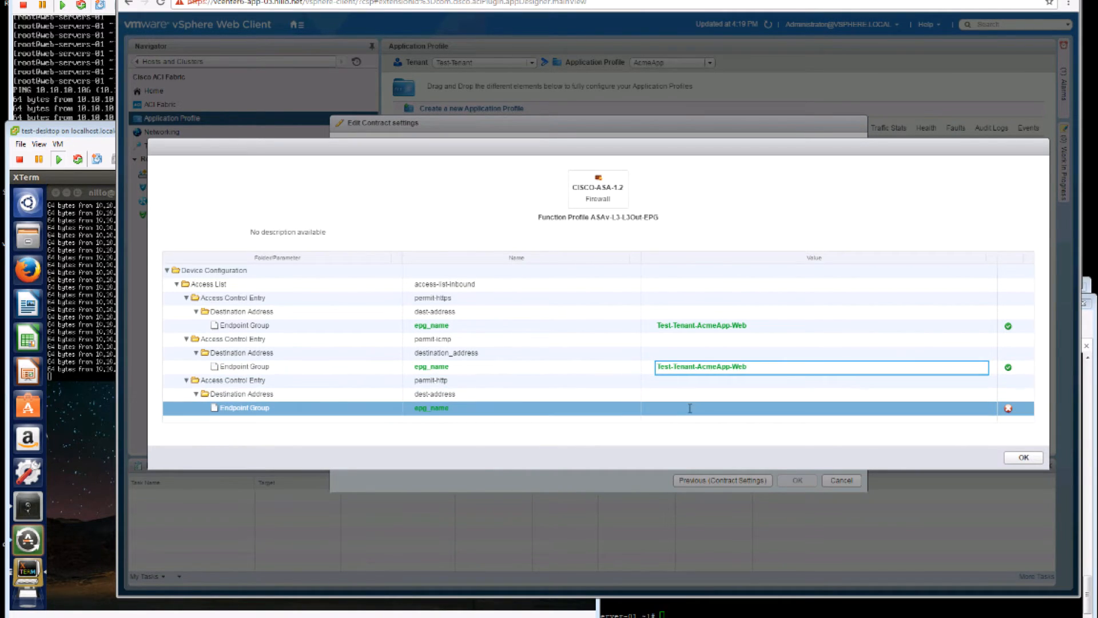
pyautogui.click(689, 409)
pyautogui.click(691, 408)
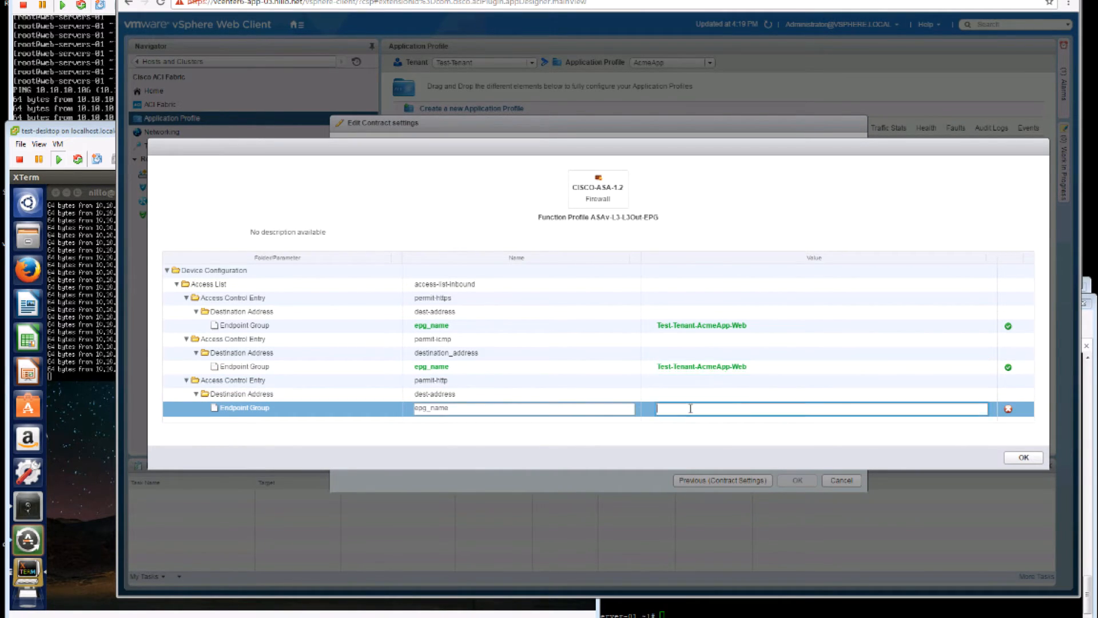
pyautogui.write('Test-Tenant-AcmeApp-Web')
pyautogui.click(785, 394)
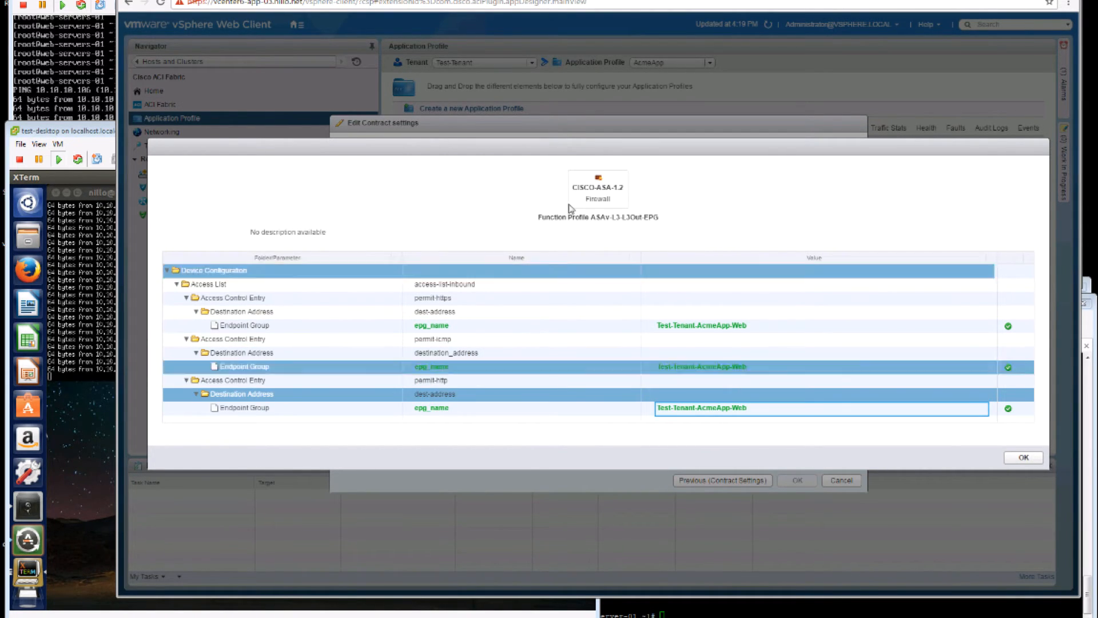
pyautogui.click(1024, 458)
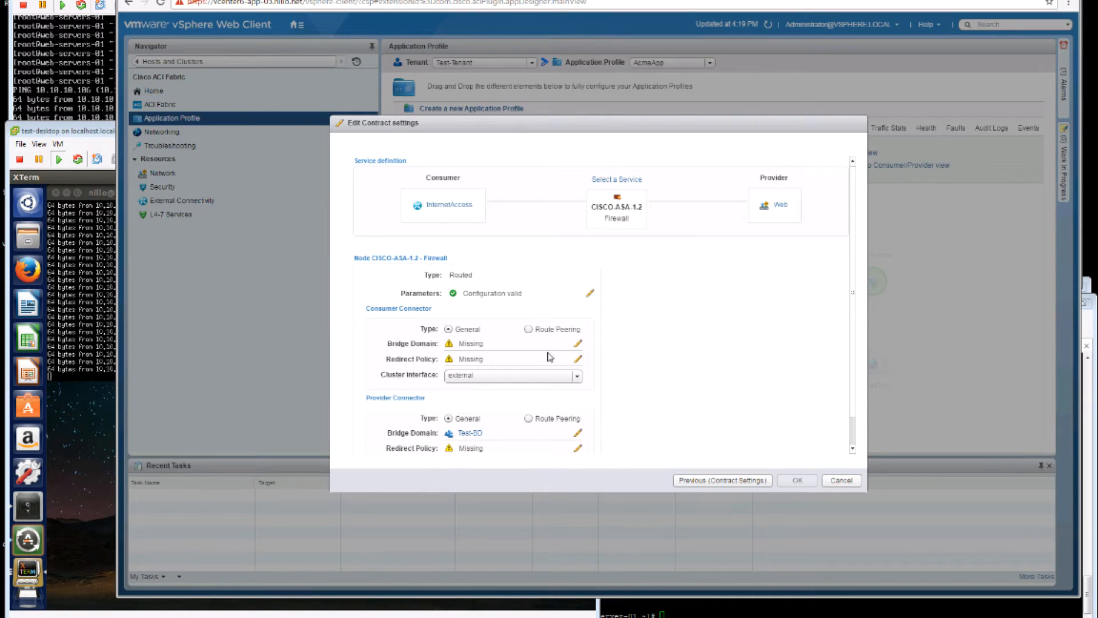
# Assign bridge domain BD-FW-Outside from Test-Tenant-VRF to the firewall's consumer connector.
pyautogui.click(578, 346)
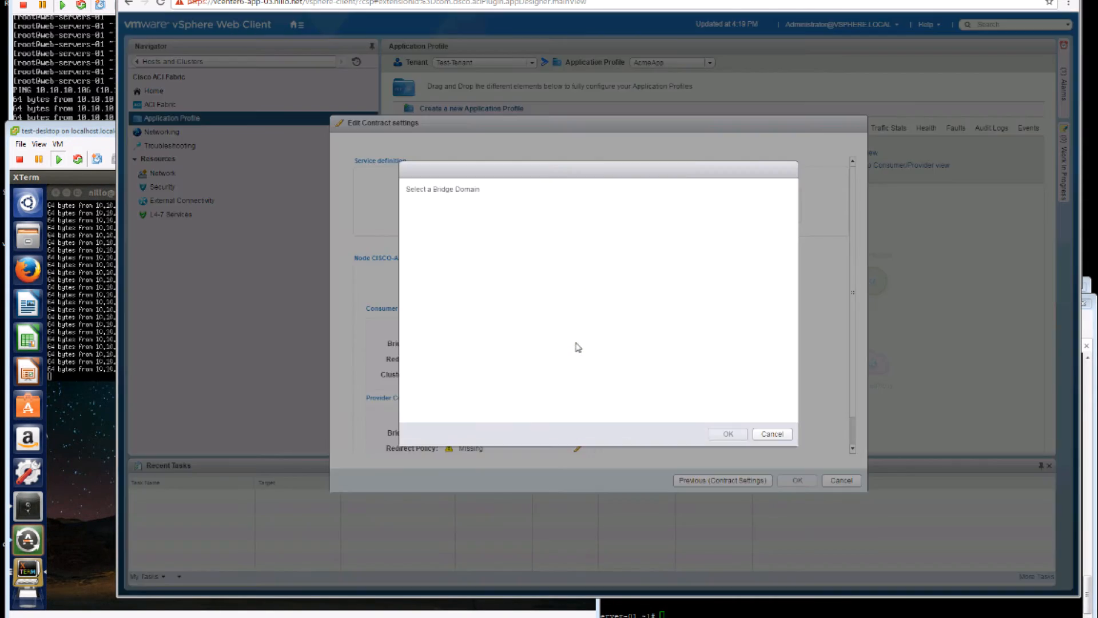
pyautogui.click(414, 234)
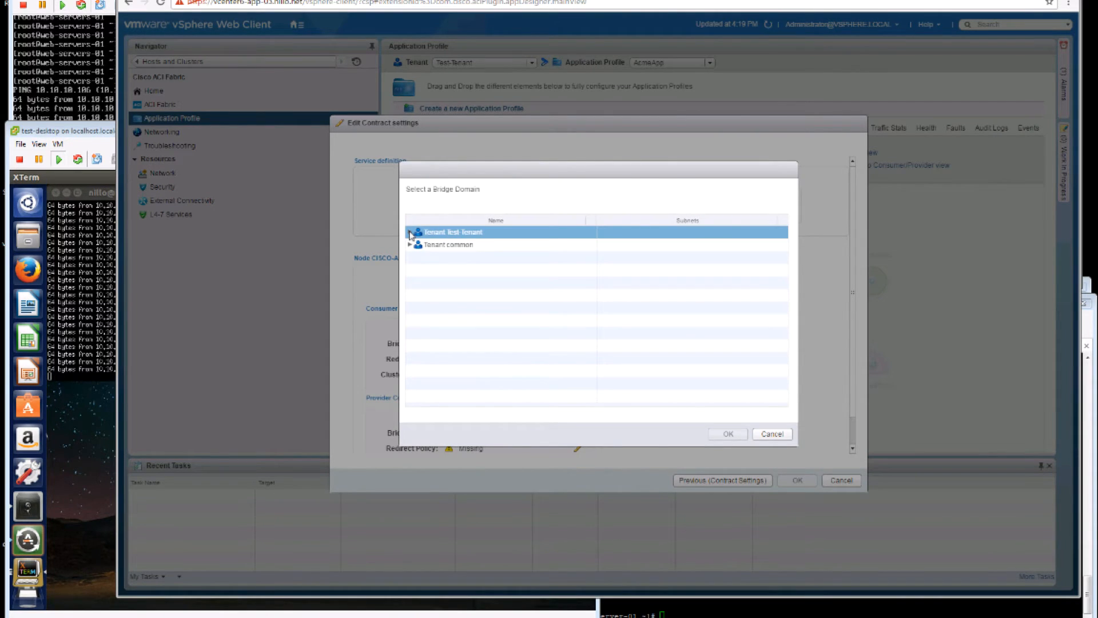
pyautogui.click(410, 233)
pyautogui.click(416, 244)
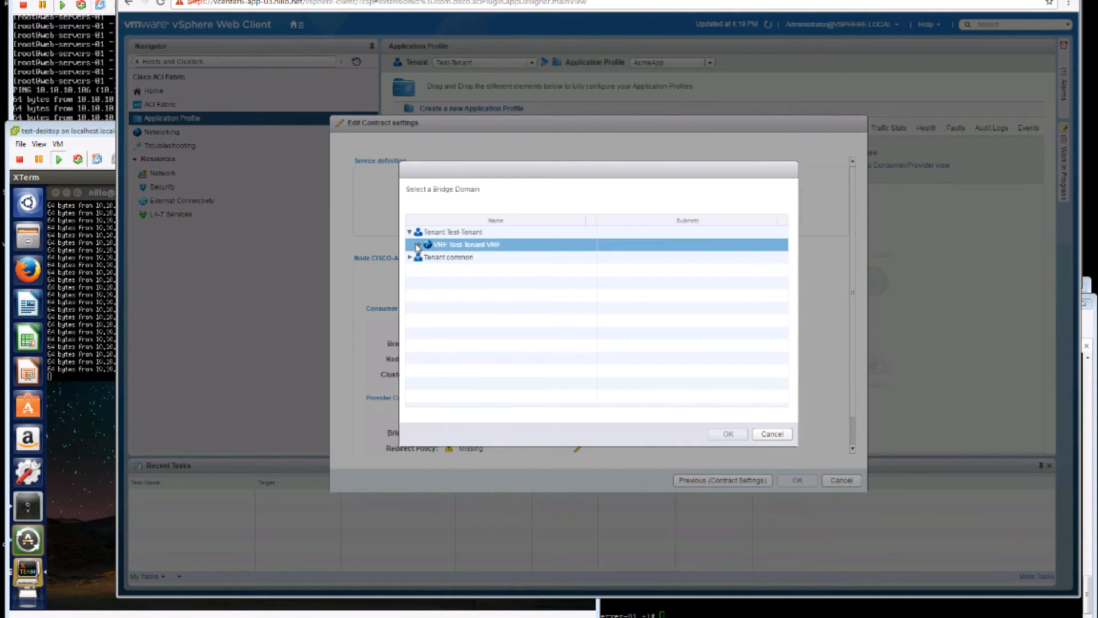
pyautogui.click(420, 244)
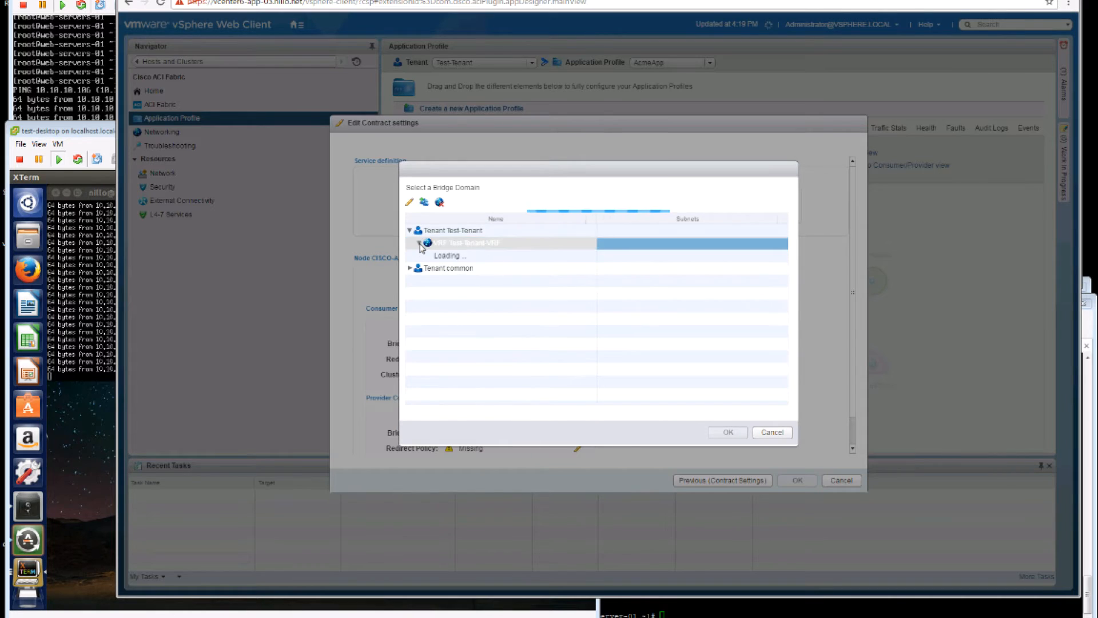
pyautogui.click(509, 257)
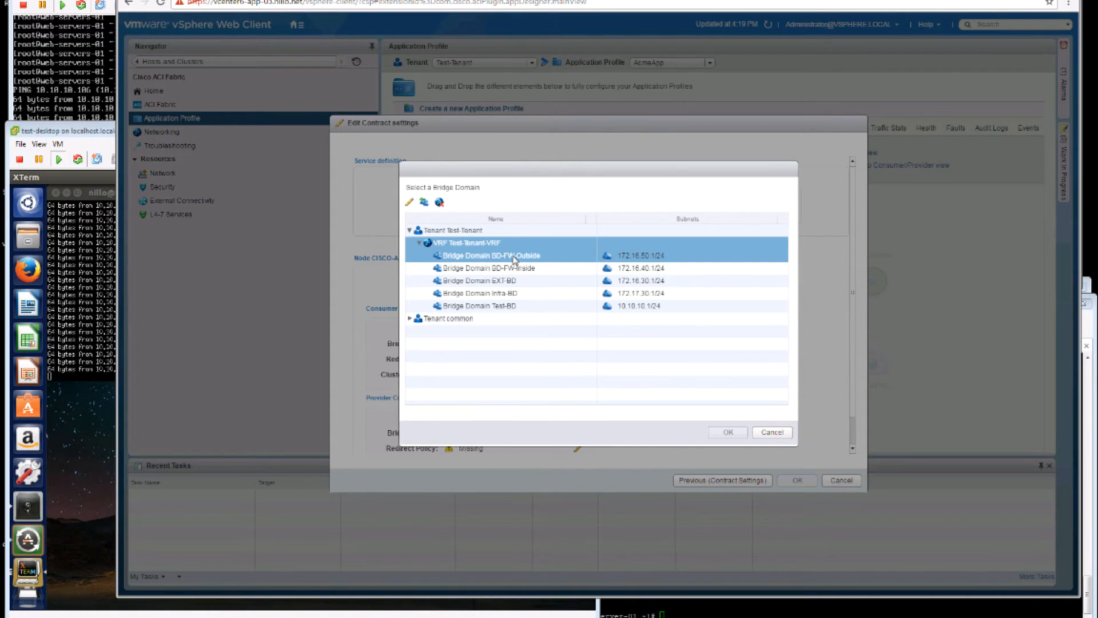
pyautogui.click(721, 433)
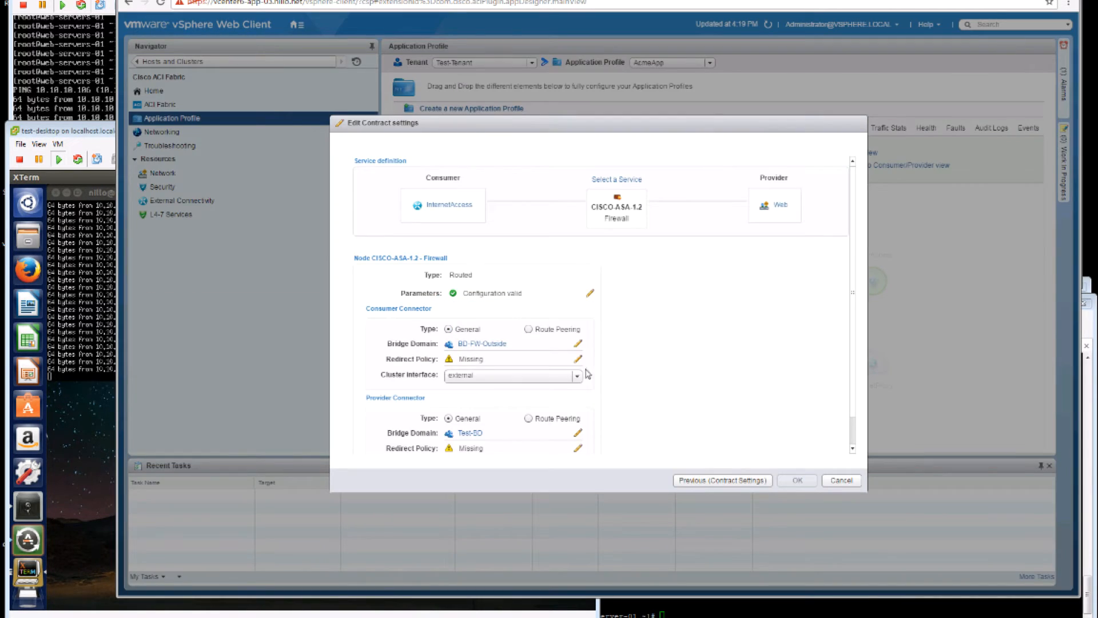
# Assign the Test-Tenant redirect policy L3out-to-FW to the firewall's consumer connector.
pyautogui.click(578, 361)
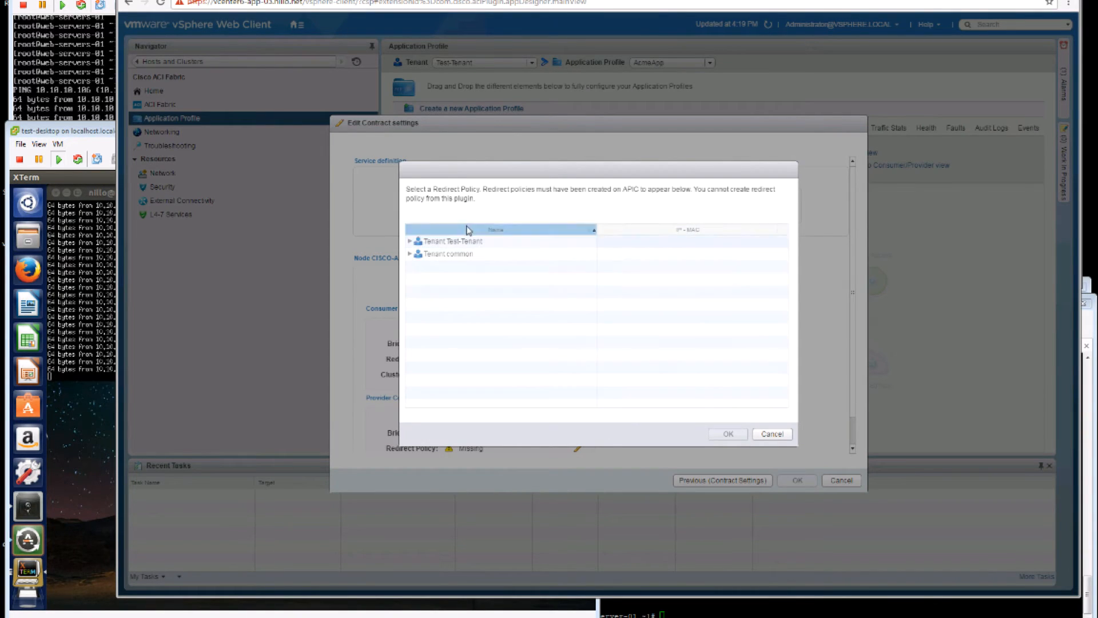
pyautogui.click(412, 243)
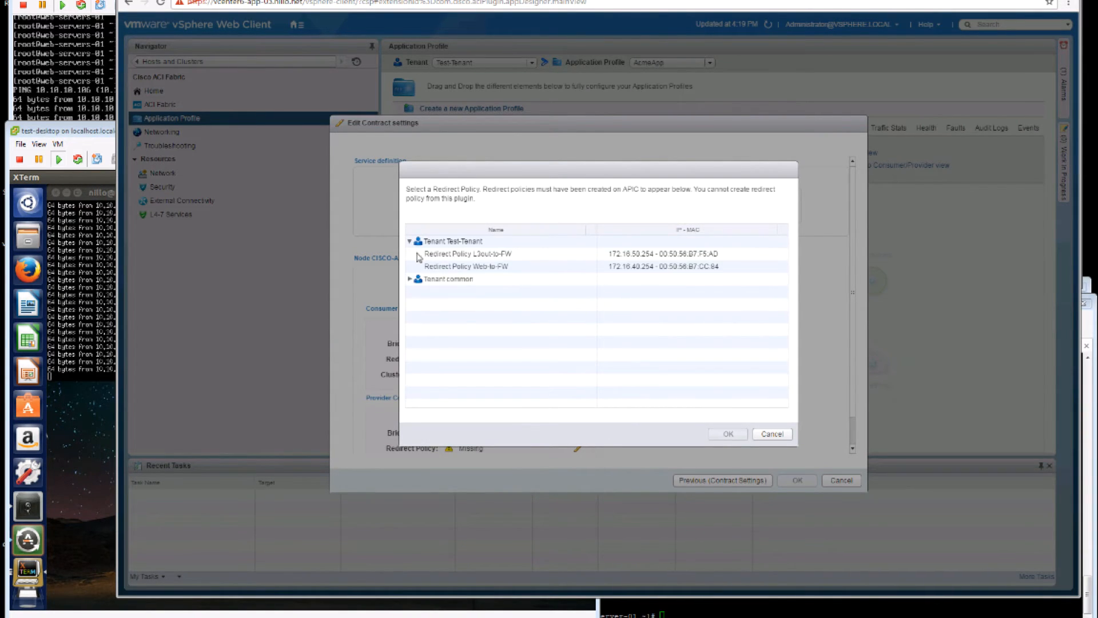
pyautogui.click(520, 255)
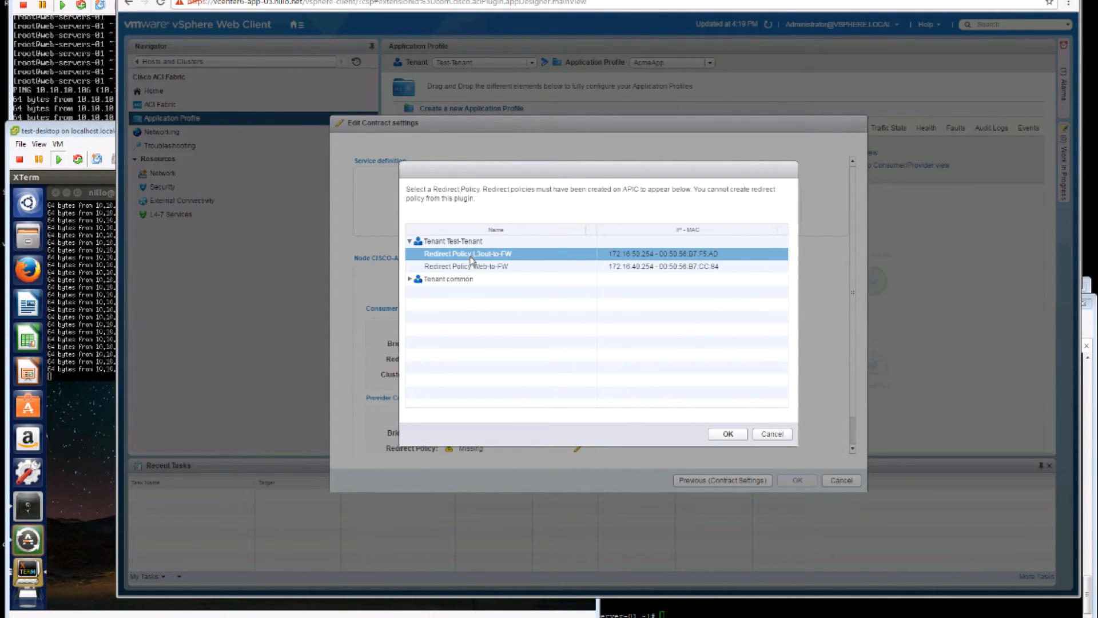
pyautogui.click(728, 434)
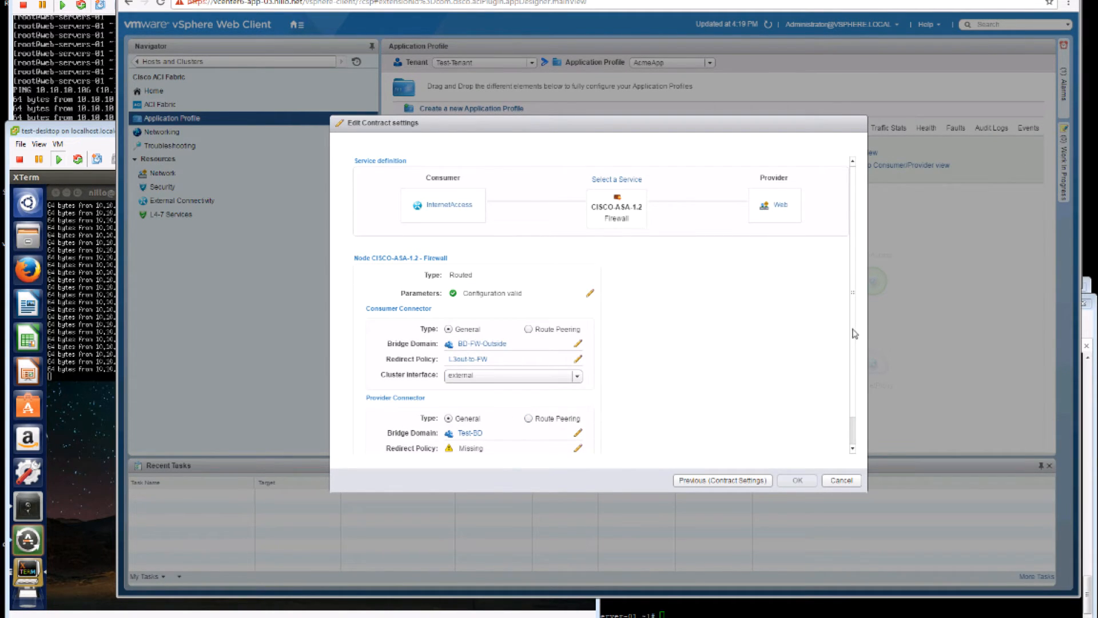
# Change the provider connector's bridge domain to BD-FW-Inside from Test-Tenant-VRF.
pyautogui.scroll(-1, 855, 352)
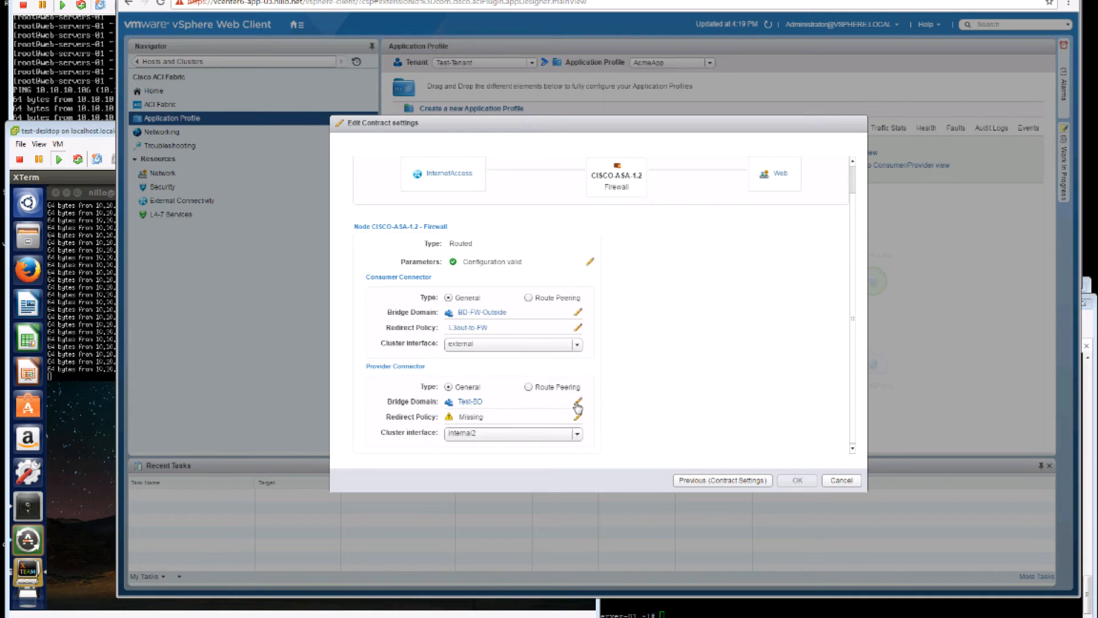
pyautogui.click(577, 404)
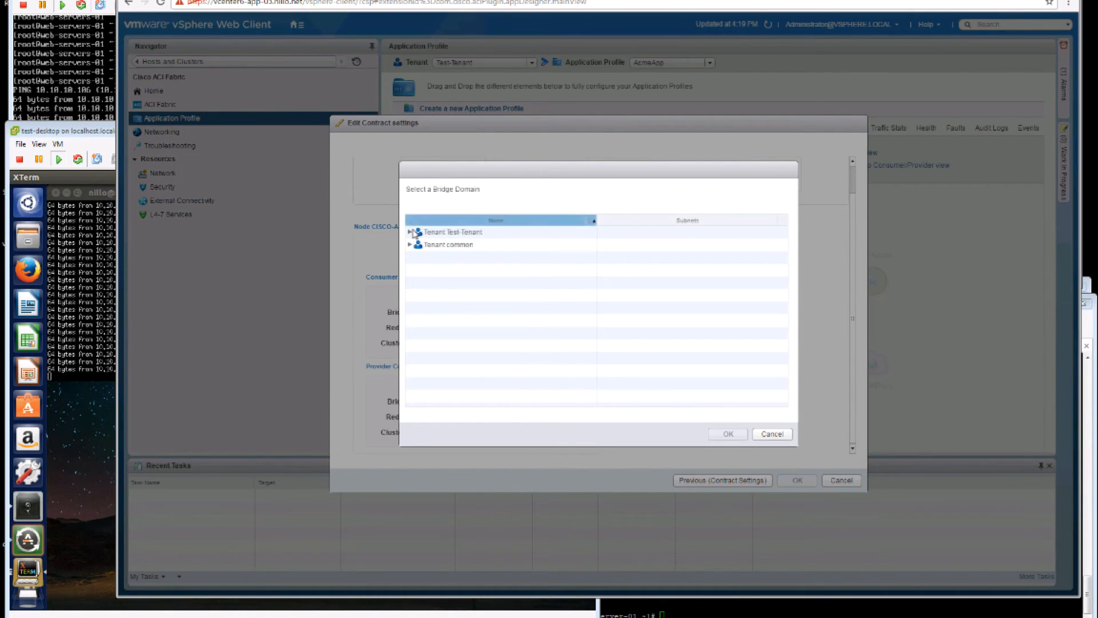
pyautogui.click(410, 232)
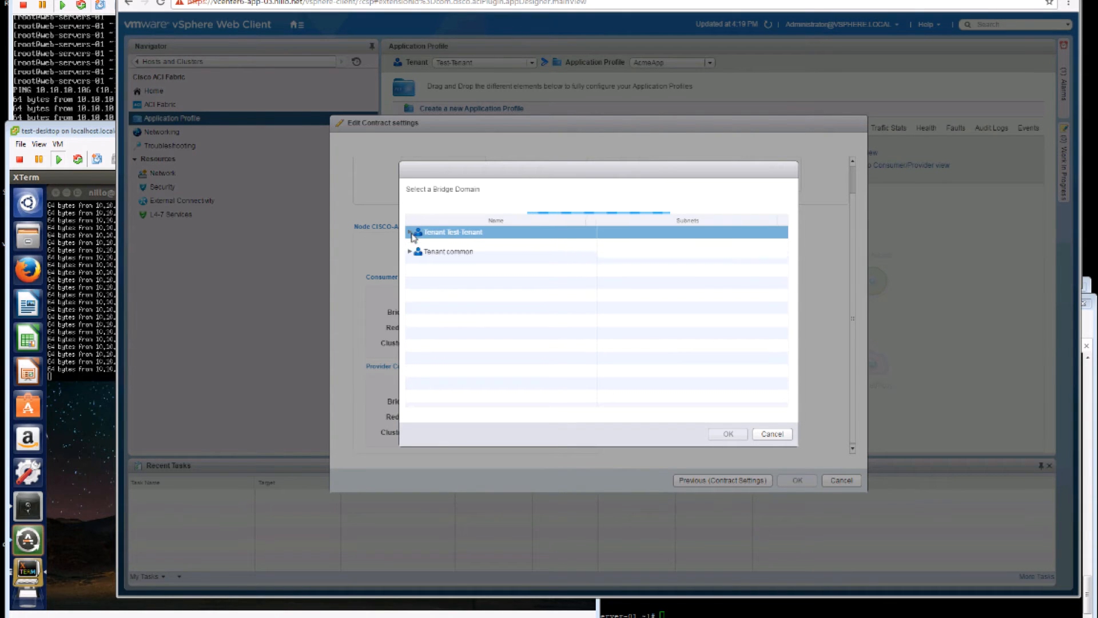
pyautogui.click(420, 244)
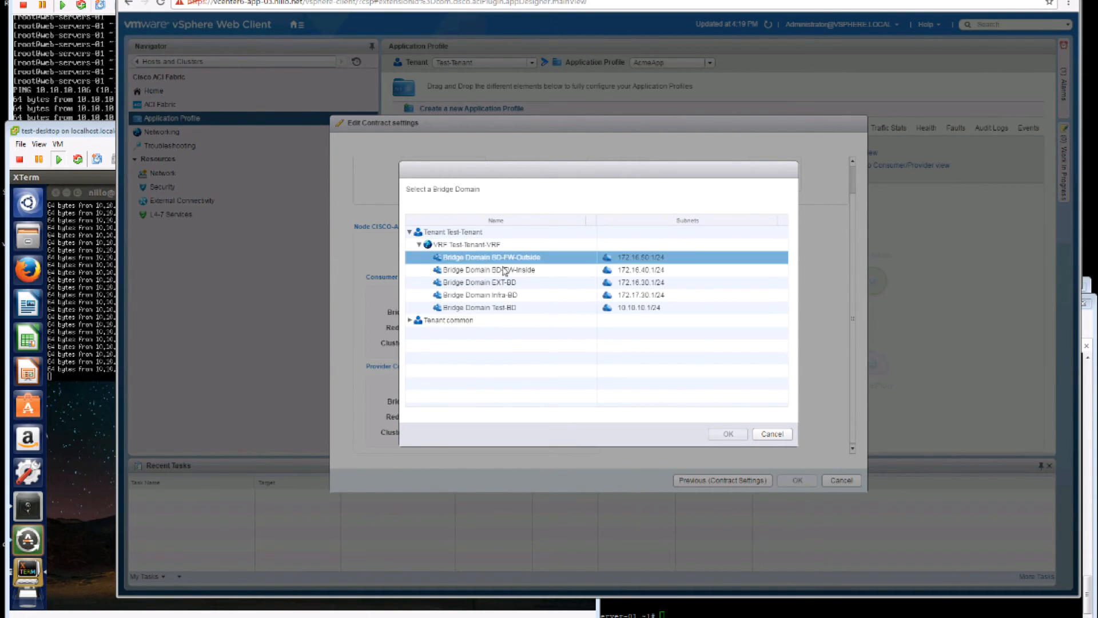
pyautogui.click(508, 269)
pyautogui.click(728, 433)
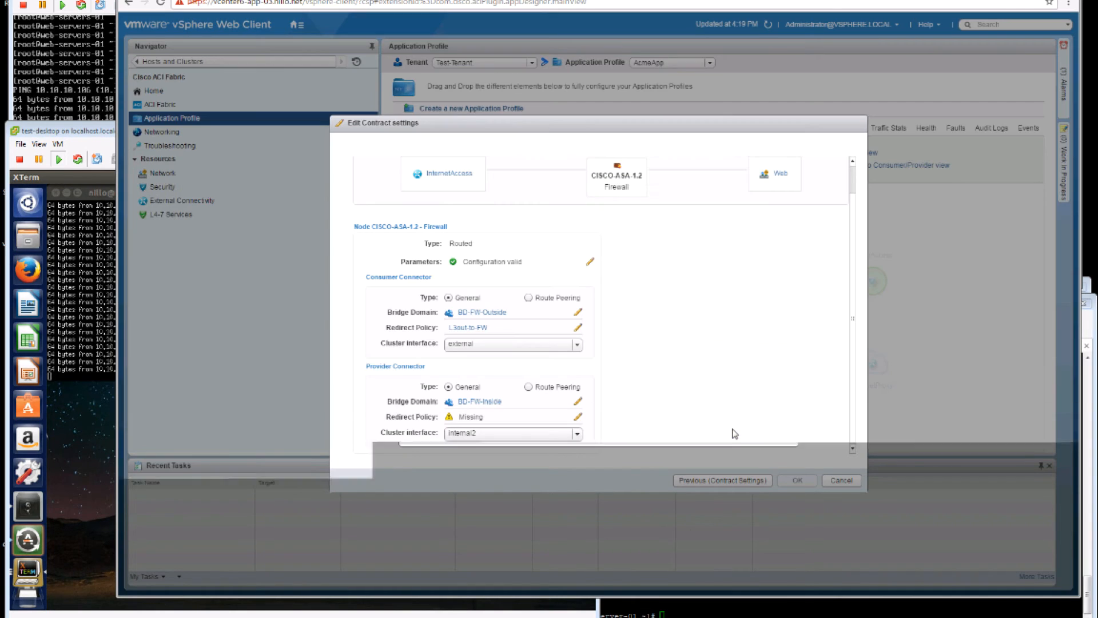
# Assign the Test-Tenant redirect policy Web-to-FW to the firewall's provider connector.
pyautogui.click(578, 416)
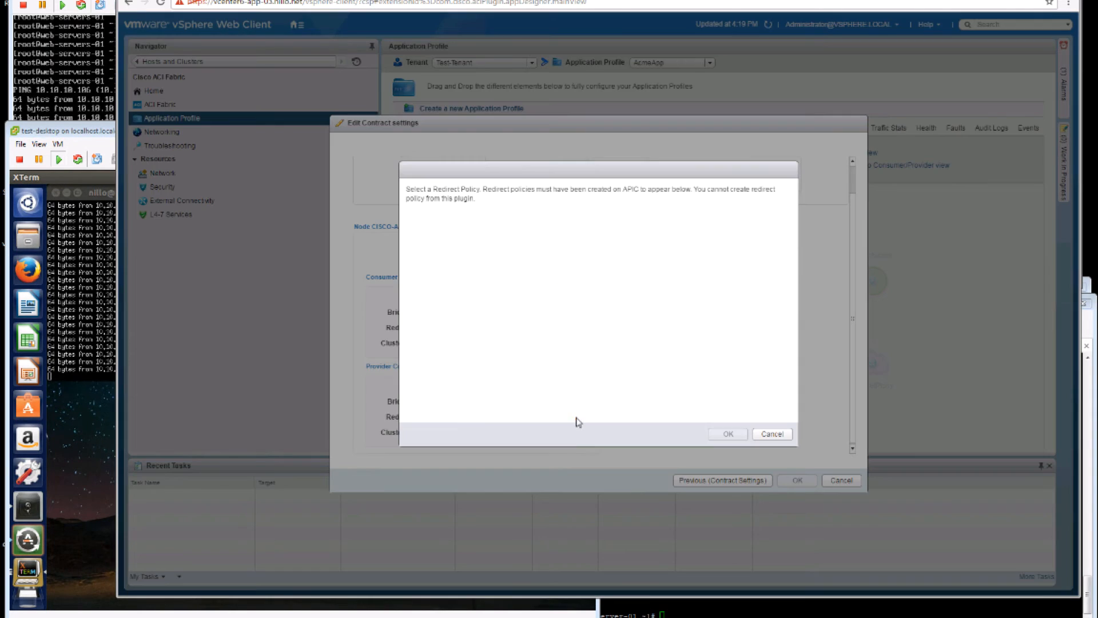
pyautogui.click(411, 241)
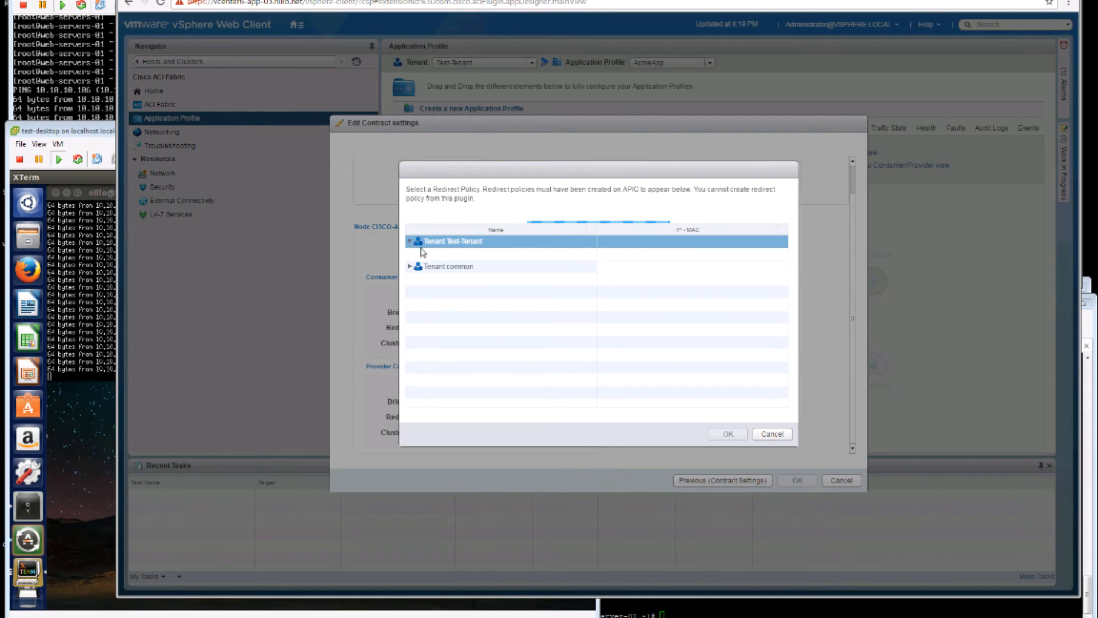
pyautogui.click(438, 268)
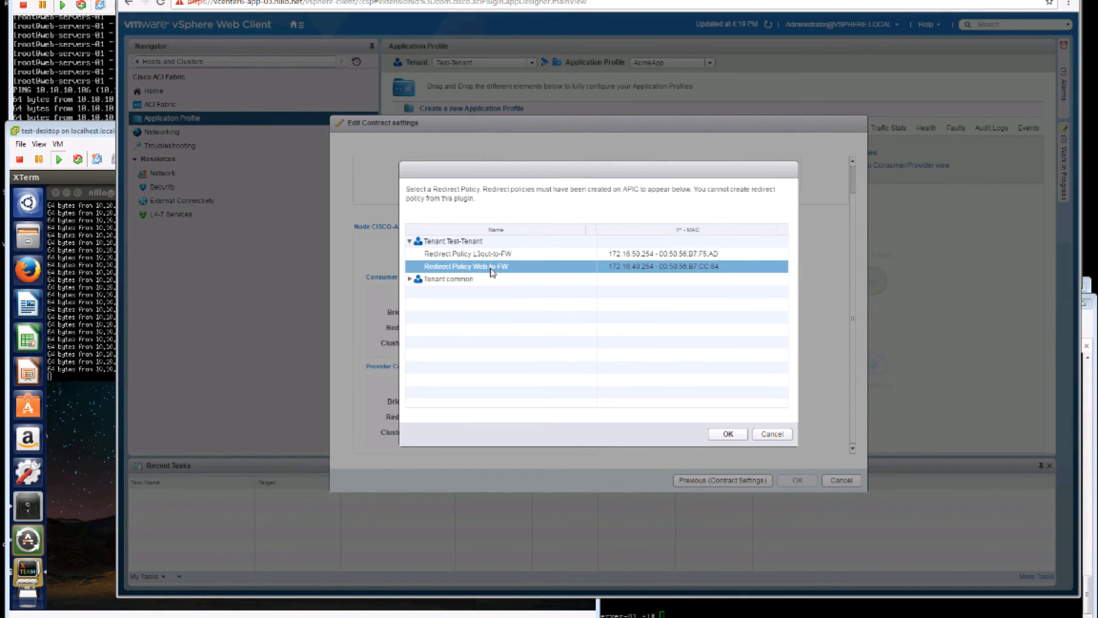
pyautogui.click(728, 434)
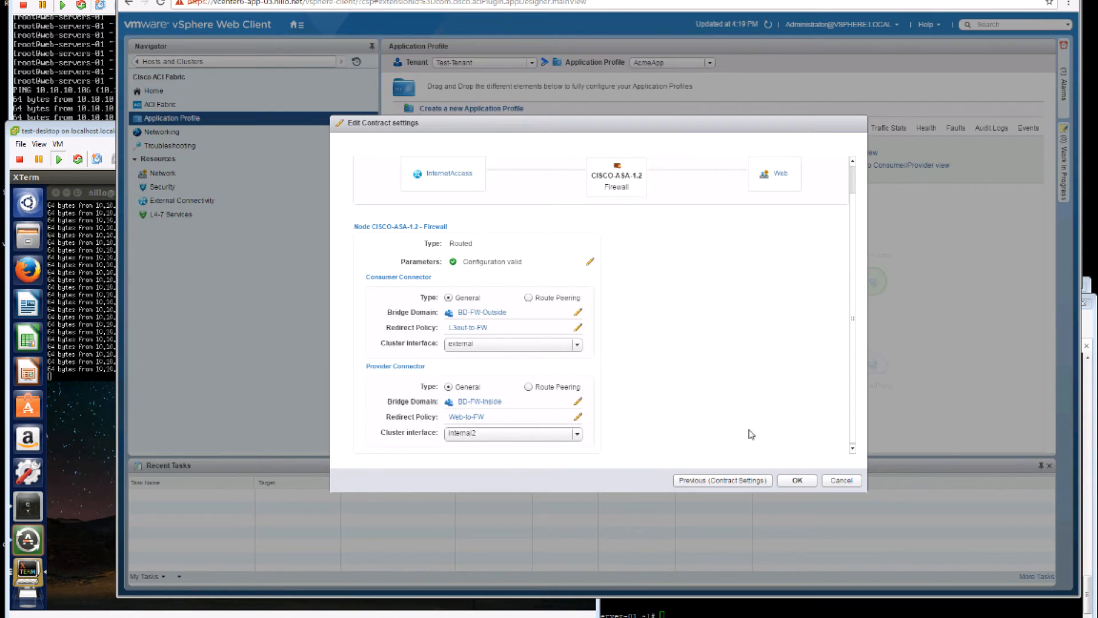
# Set the firewall provider connector's cluster interface to internal1 and apply the contract settings.
pyautogui.click(578, 434)
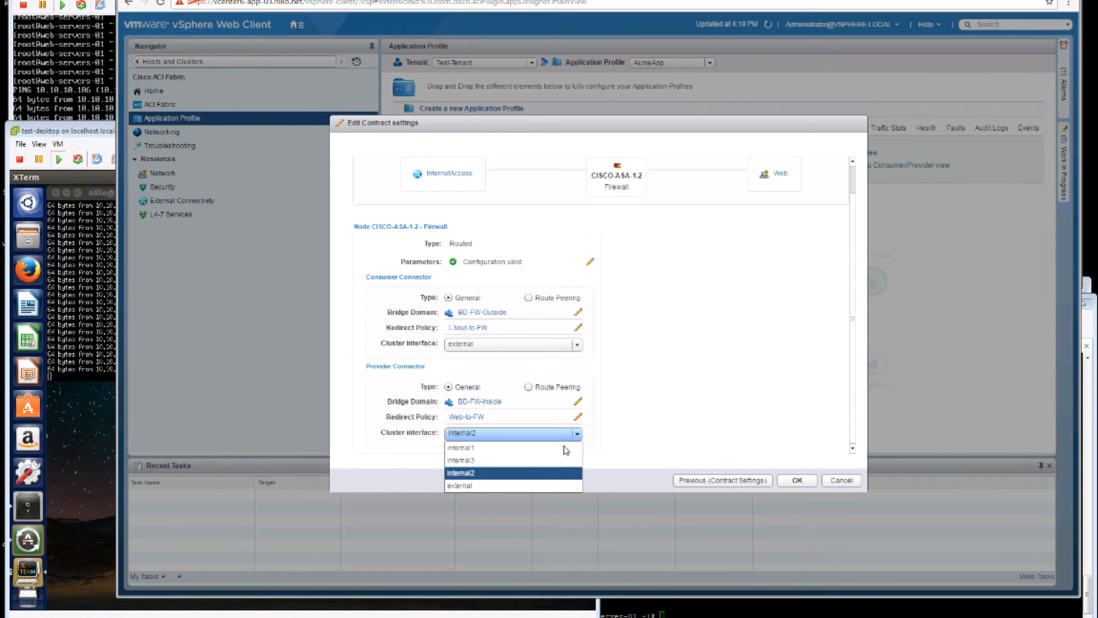
pyautogui.click(565, 448)
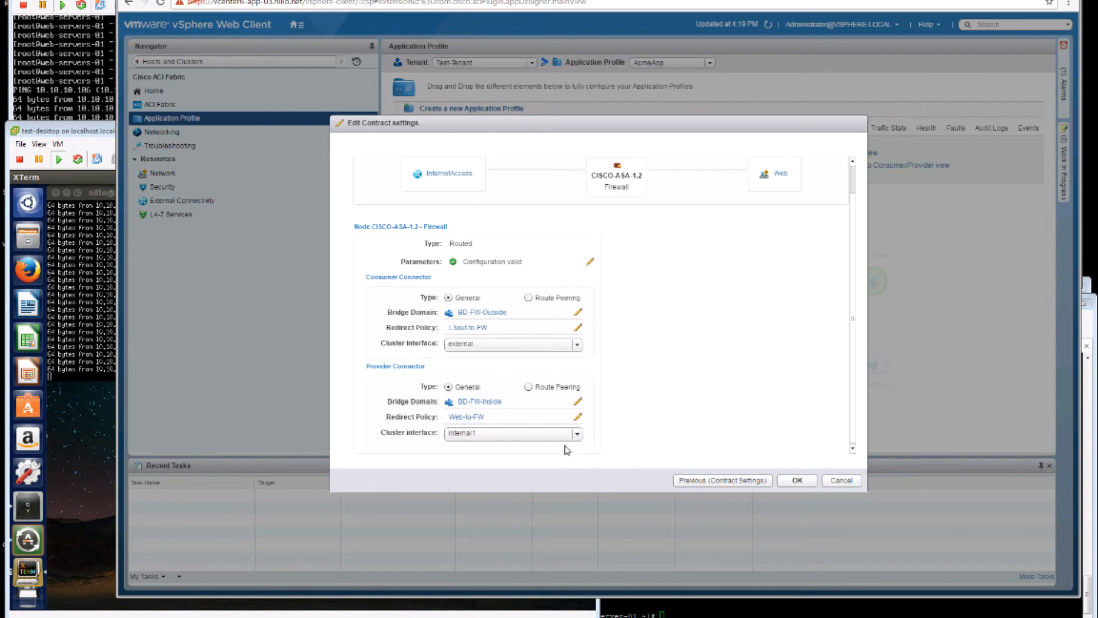
pyautogui.click(797, 480)
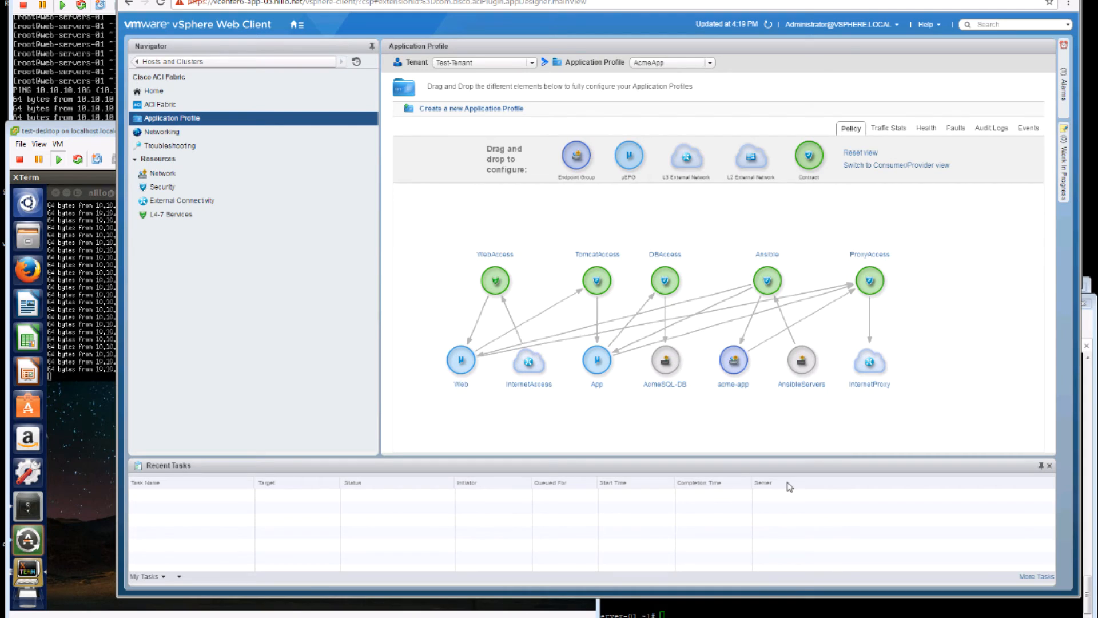
# Switch to Cisco ASDM and refresh firewall 5.0.7.229 to check its syslog messages and the consumer and provider interface status.
pyautogui.click(549, 616)
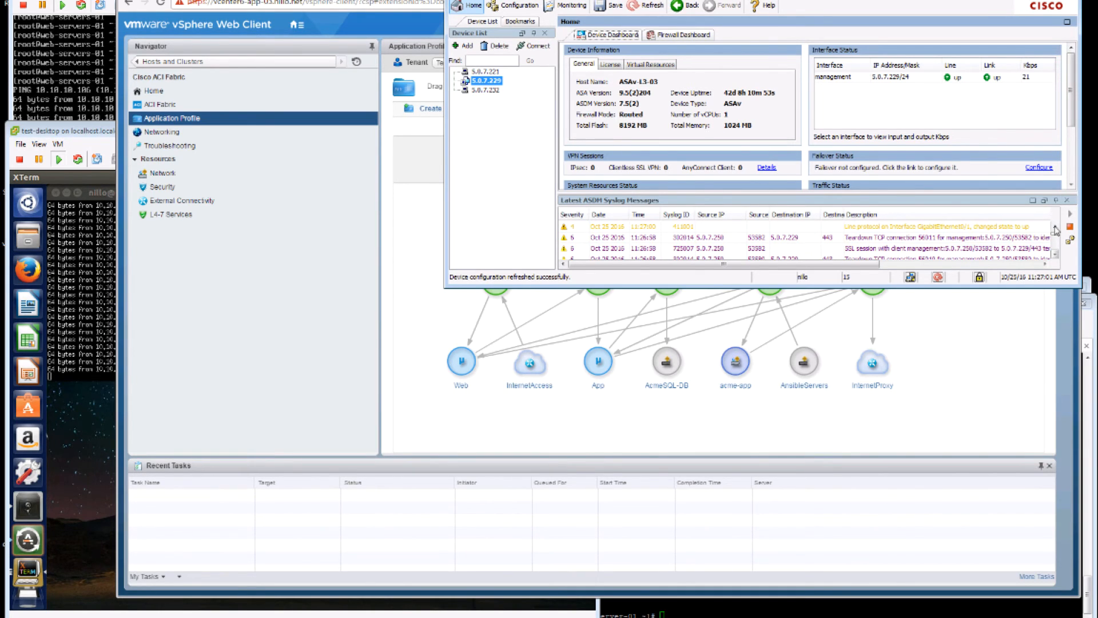
pyautogui.click(1055, 227)
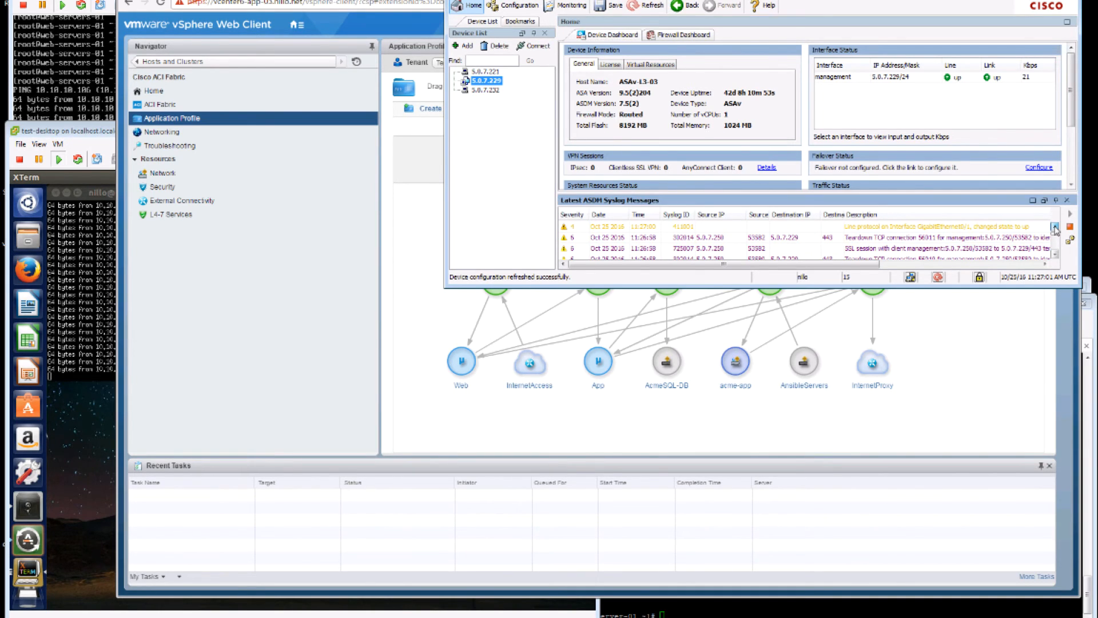
pyautogui.click(647, 7)
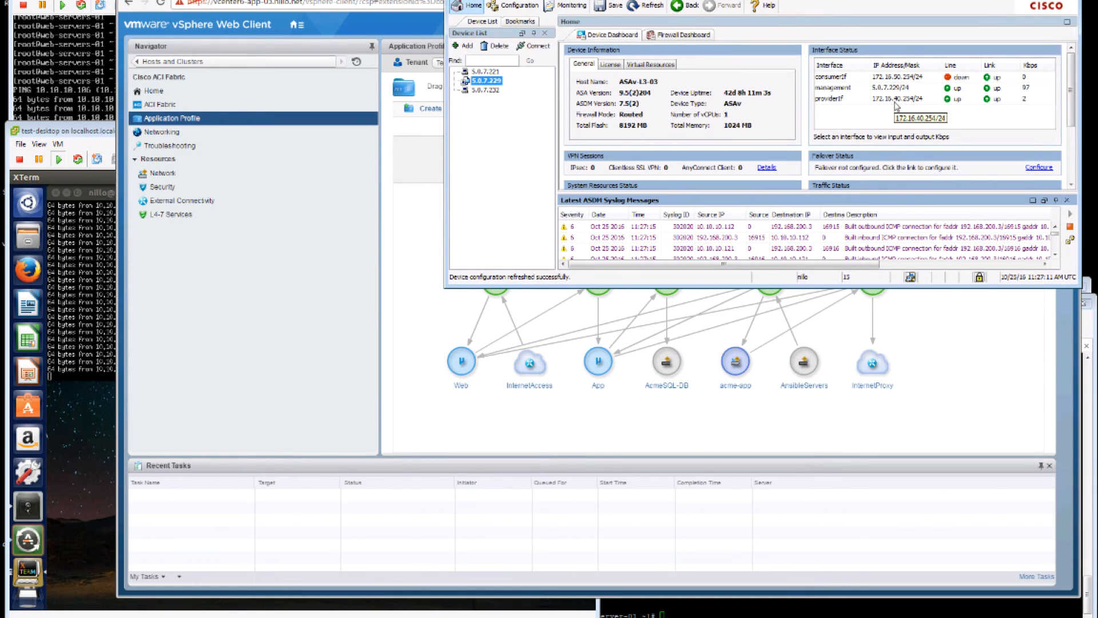
pyautogui.click(652, 7)
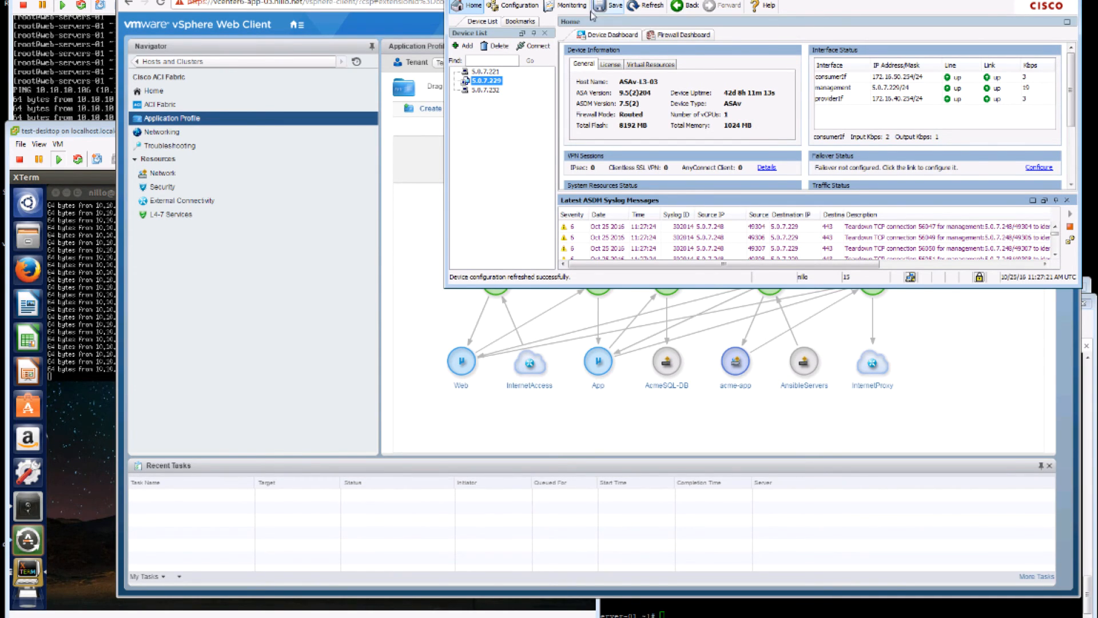
# Inspect the firewall's access rules with full destination names, and compare the Test-Tenant-AcmeApp-Web object group's members with the Web EPG's endpoints.
pyautogui.click(523, 7)
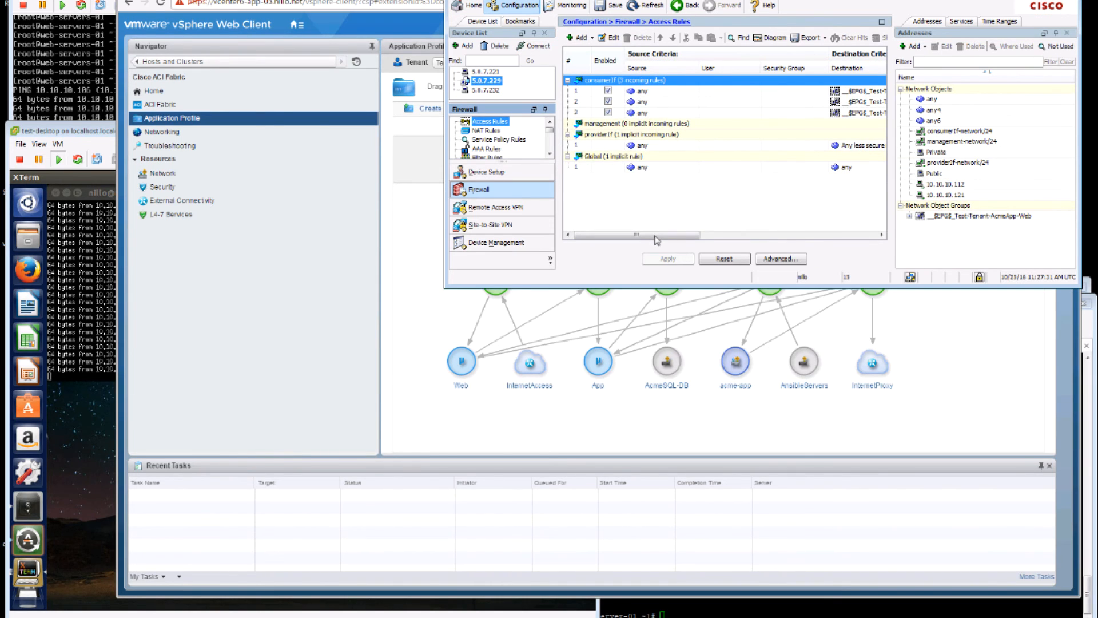
pyautogui.moveTo(656, 236); pyautogui.dragTo(684, 236)
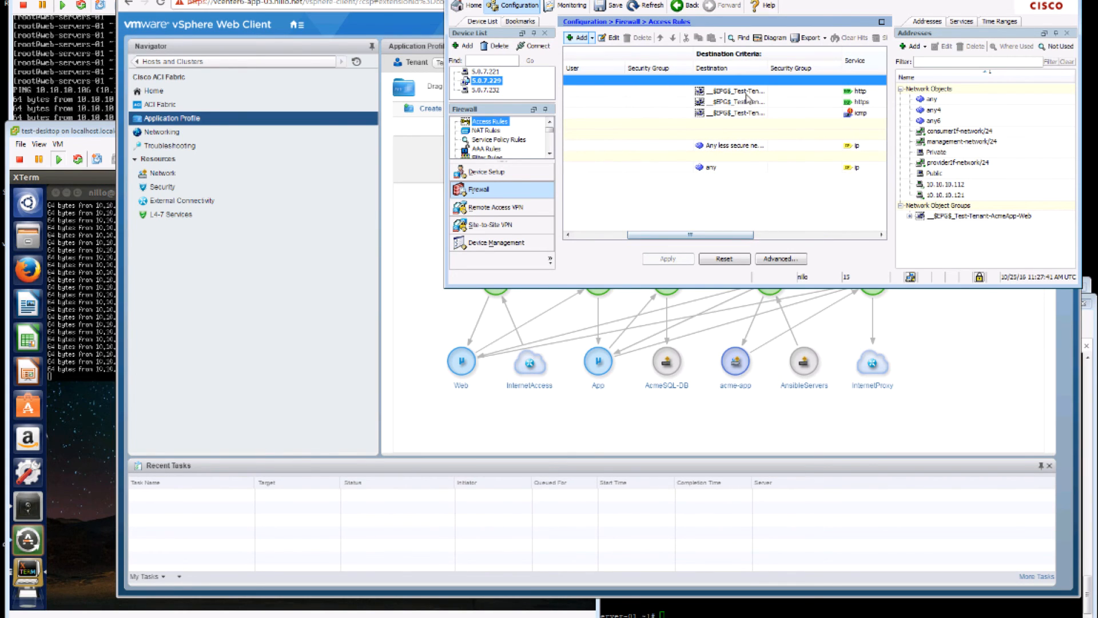
pyautogui.moveTo(768, 66); pyautogui.dragTo(828, 63)
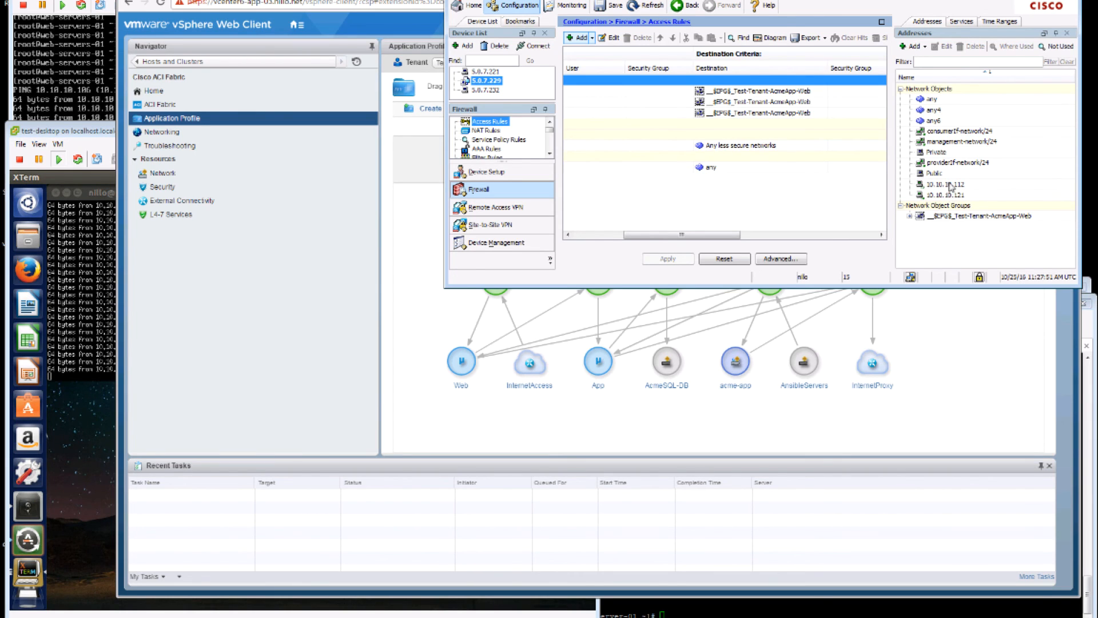
pyautogui.click(910, 216)
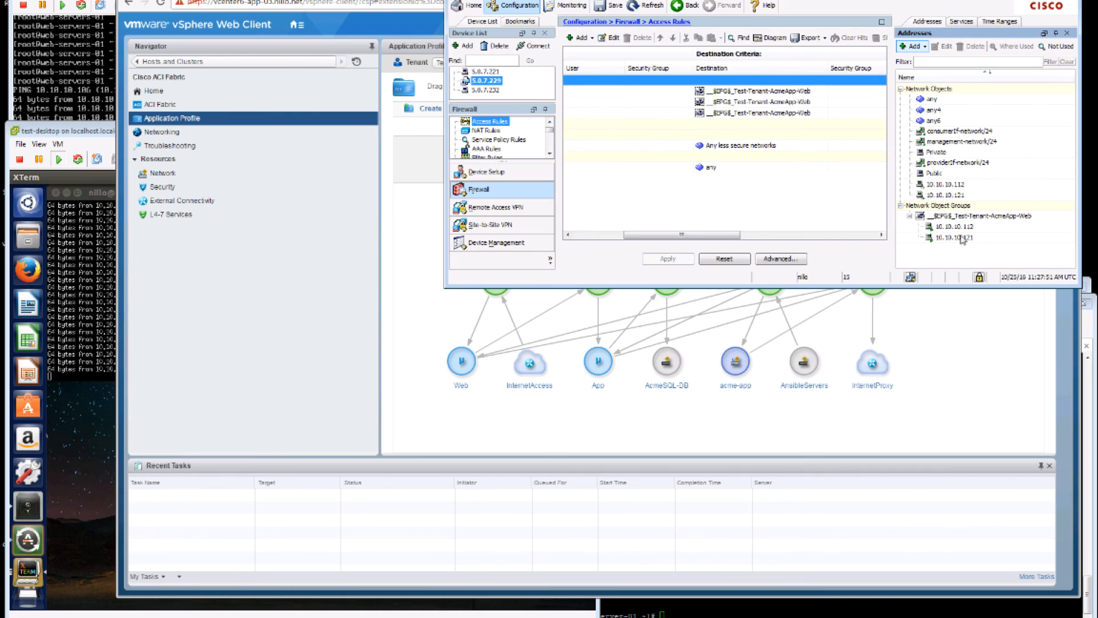
pyautogui.moveTo(459, 392)
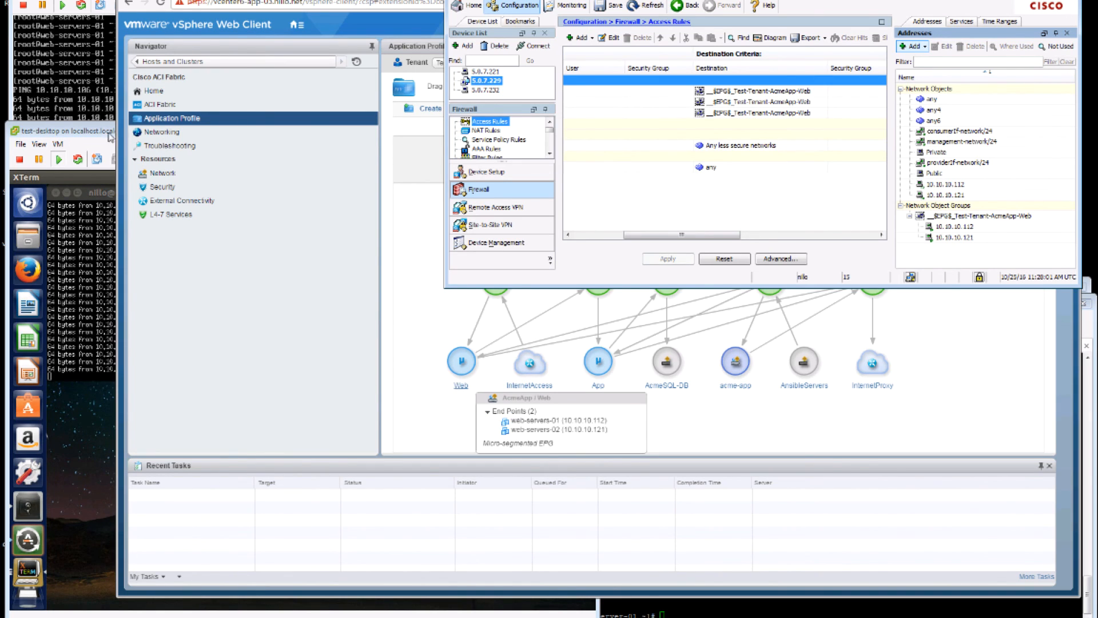
# Check the running pings to the web servers on the test desktop and return to the AcmeApp profile to view the Web EPG's endpoints.
pyautogui.click(105, 132)
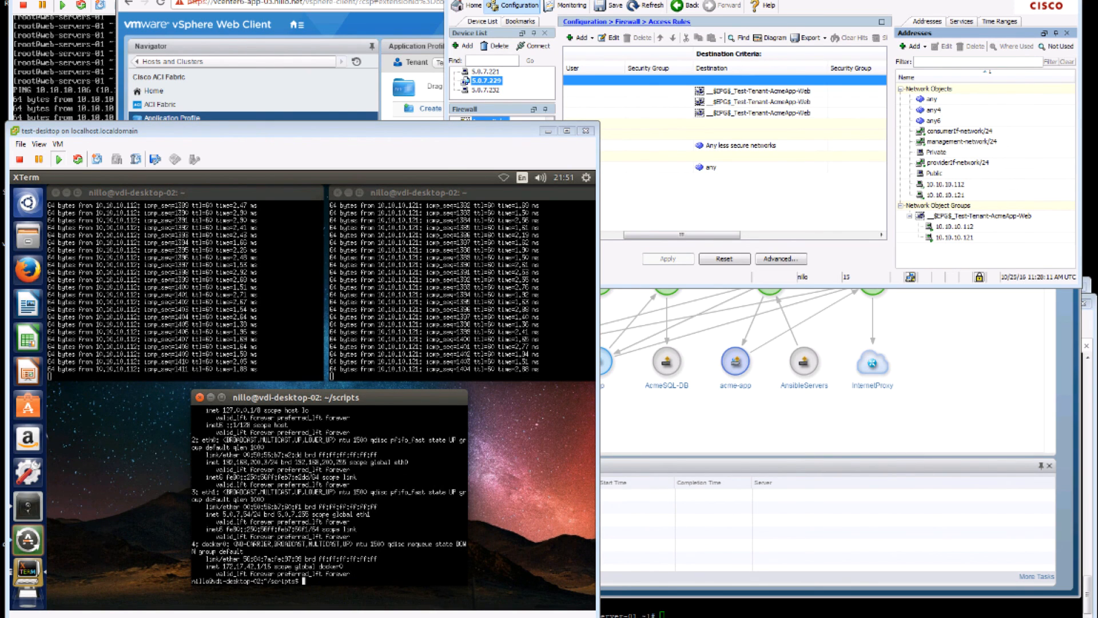
pyautogui.click(635, 247)
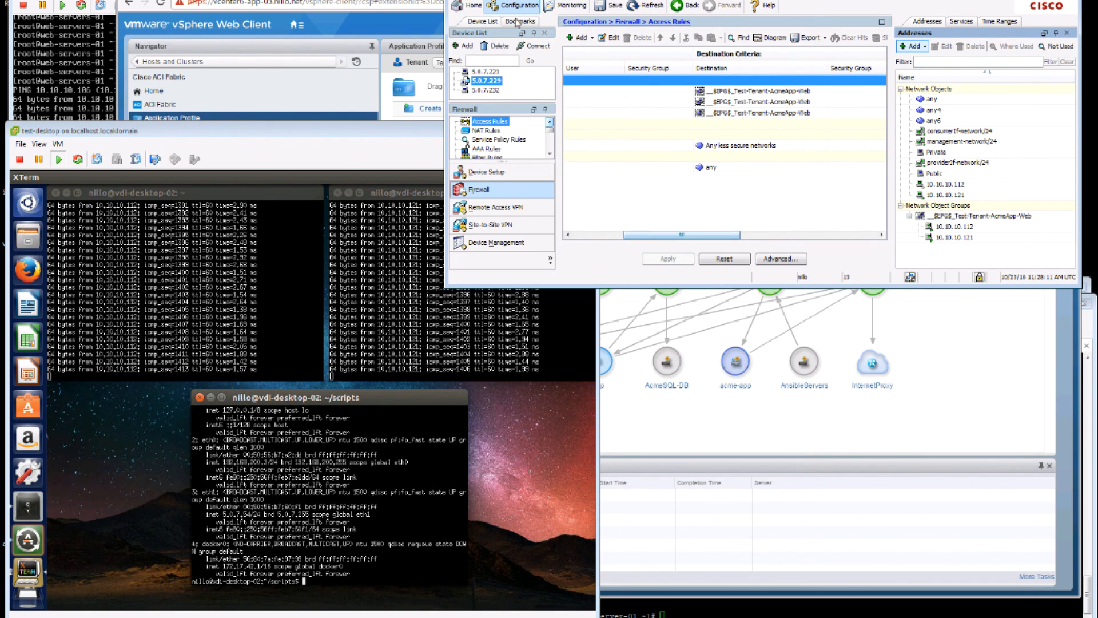
pyautogui.click(565, 1)
pyautogui.moveTo(496, 260)
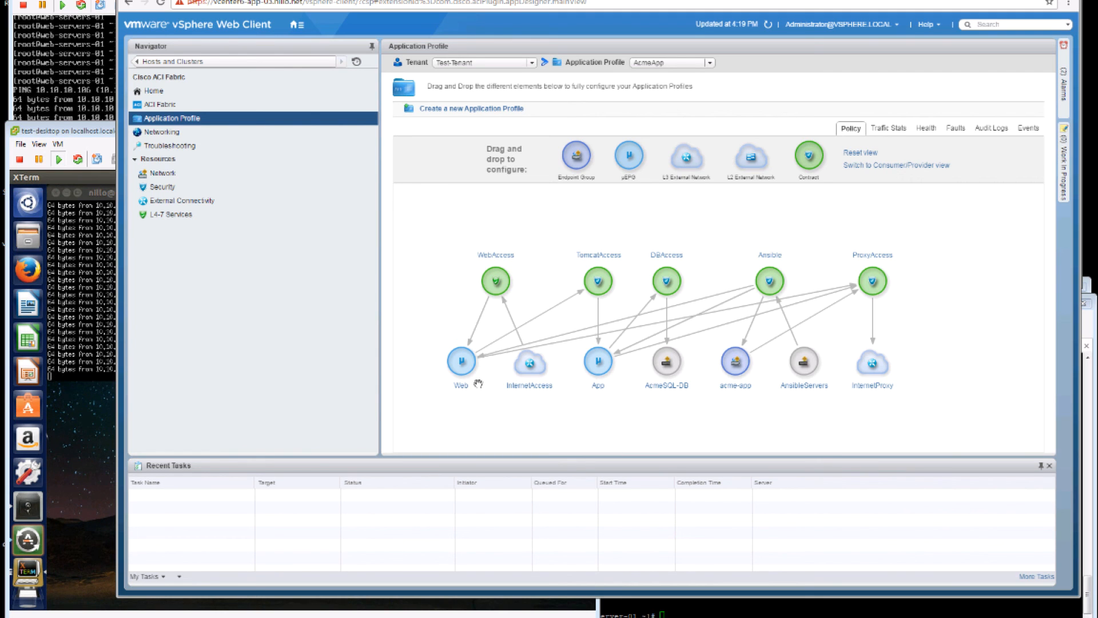
pyautogui.moveTo(520, 388)
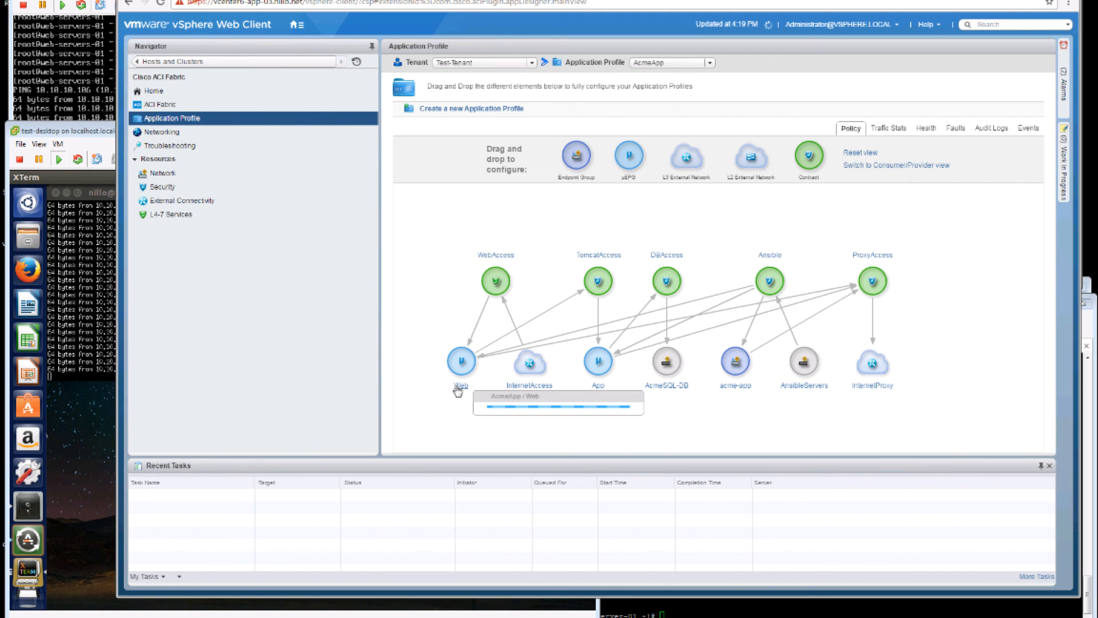